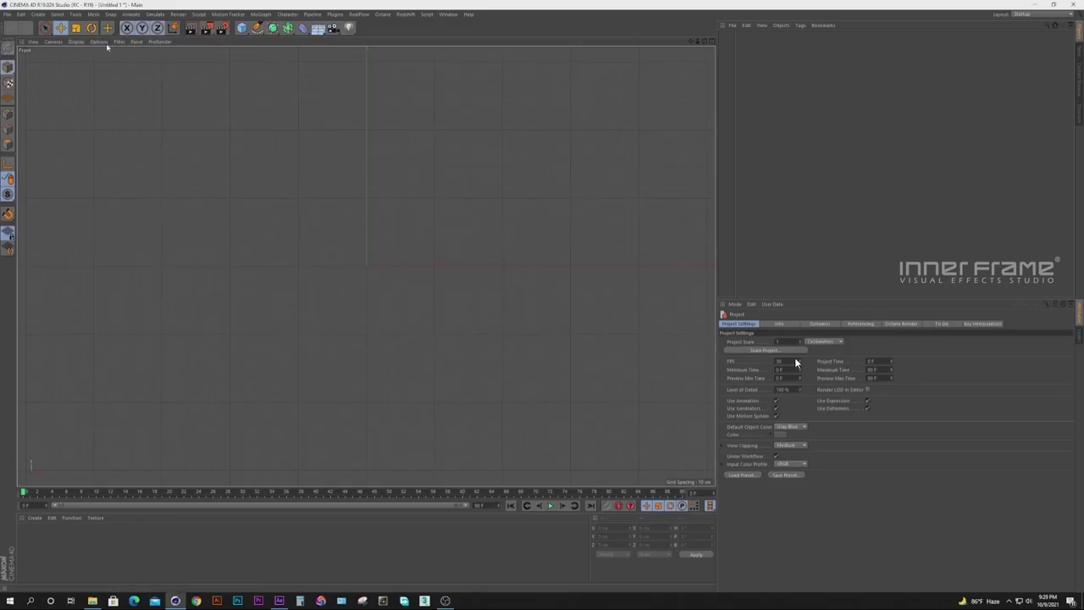
Load the table lamp photo as the background picture of the Front view.
click(102, 42)
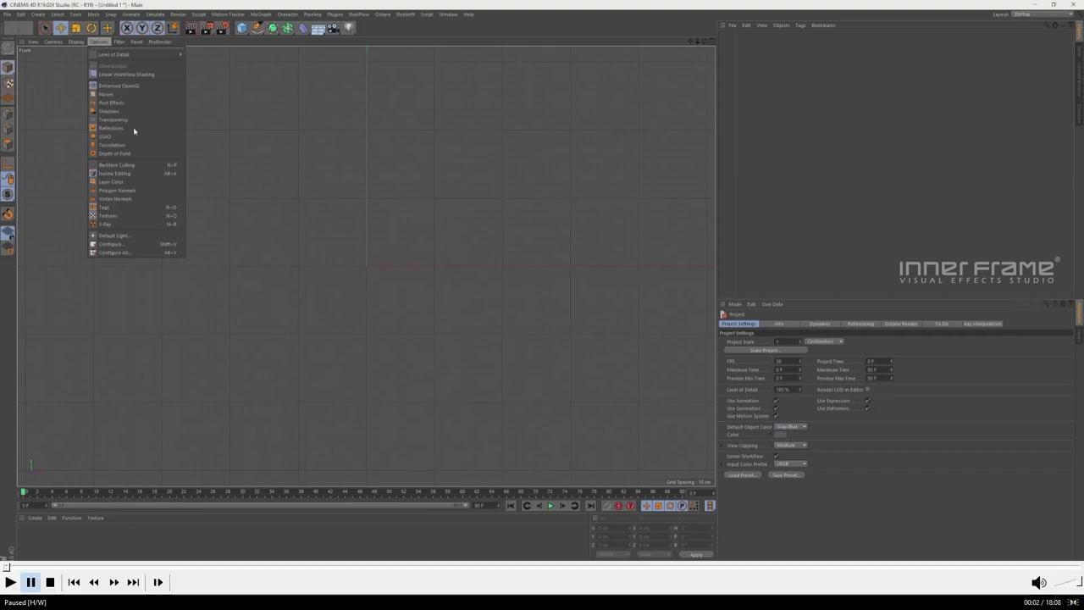
double_click(979, 497)
double_click(895, 456)
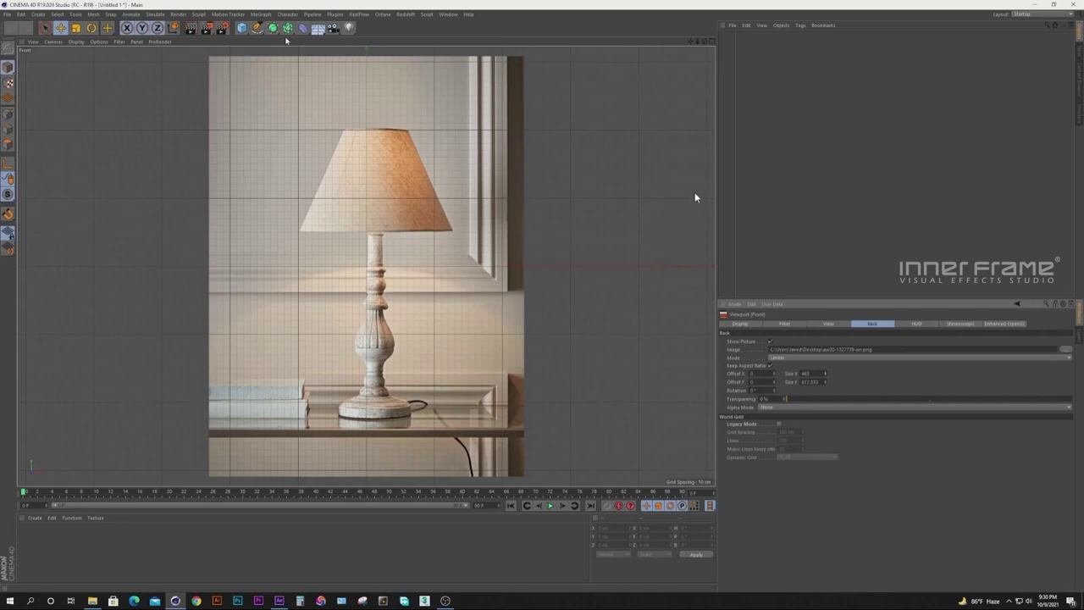
Activate the spline Pen and set the background picture's transparency to 61%.
drag(257, 28, 283, 40)
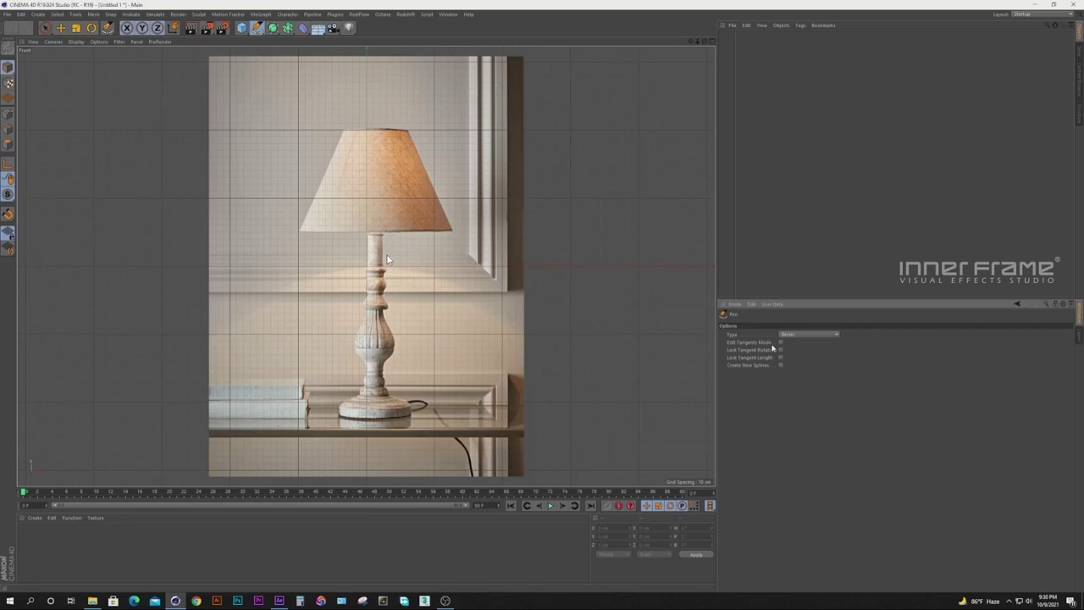
click(120, 42)
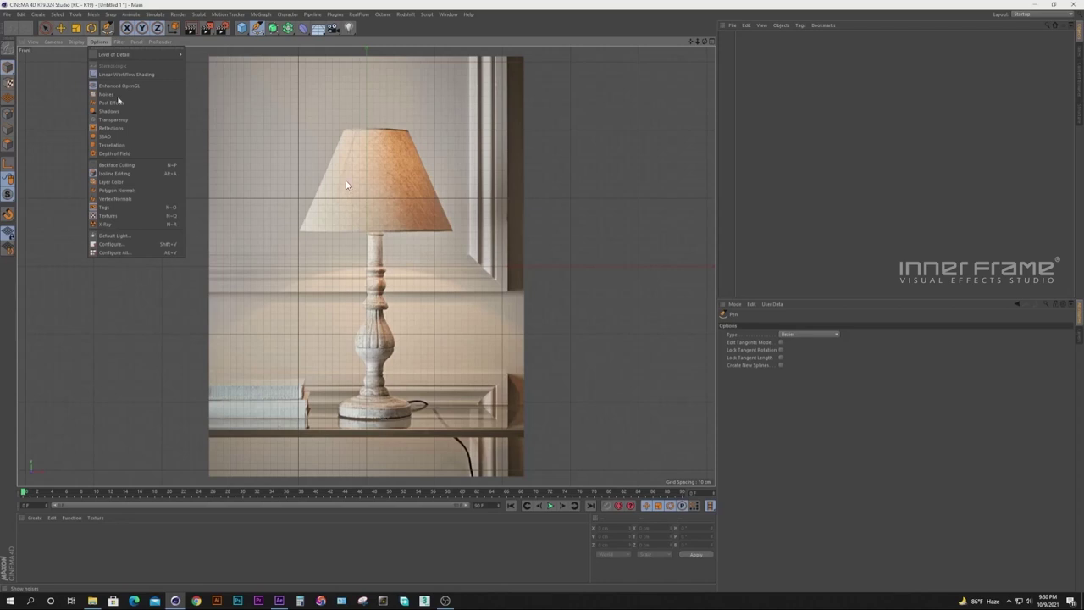
click(138, 245)
drag(847, 398, 963, 398)
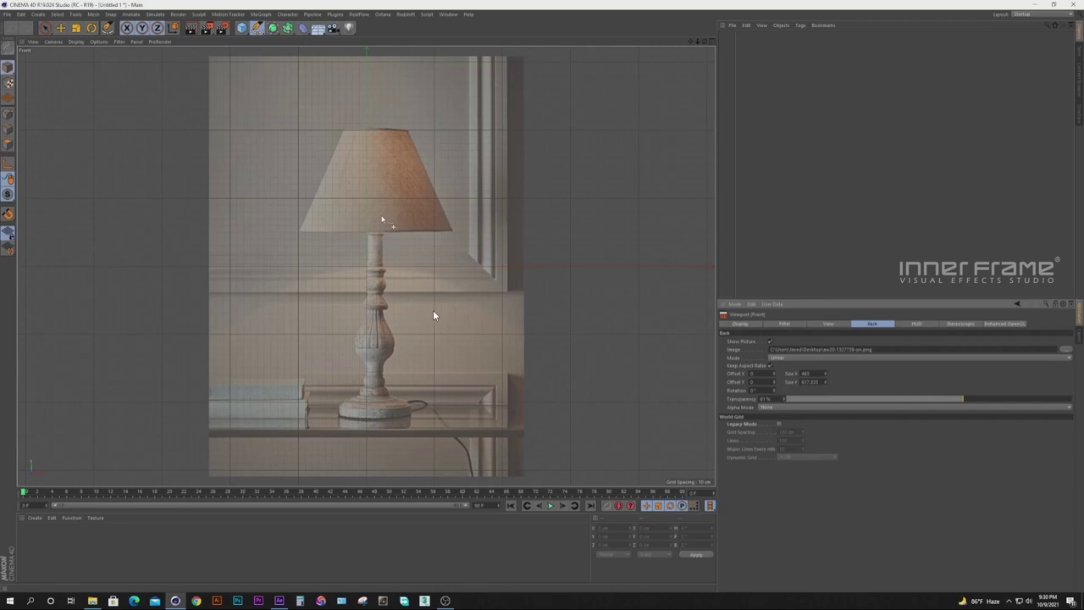
Start a Bezier spline inside the lampshade and trace the right edge of the stand's upper neck down to the first collar.
scroll(444, 180, up, 3)
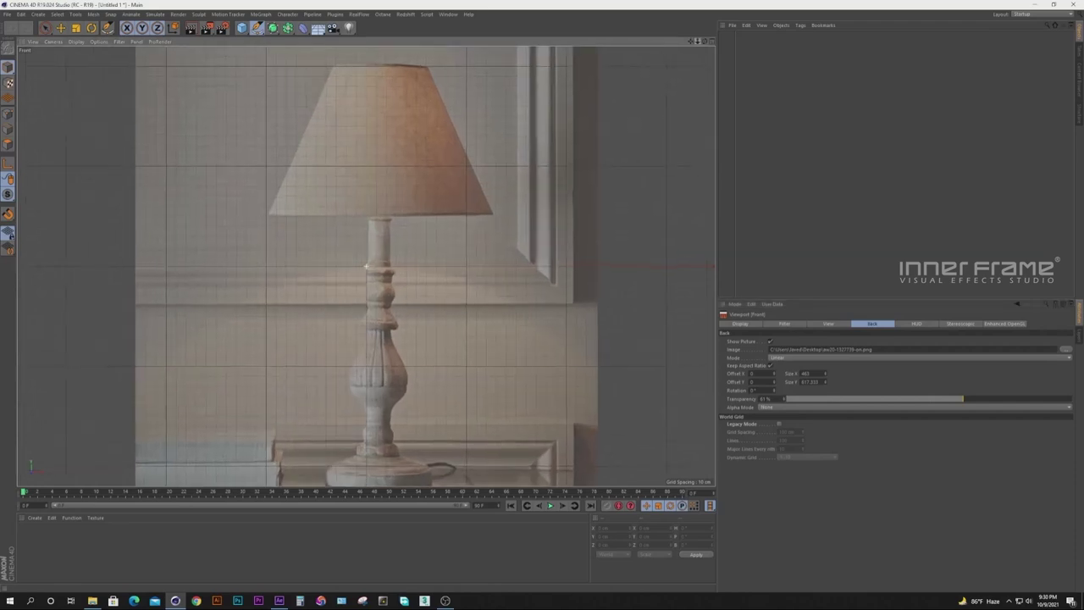
click(387, 193)
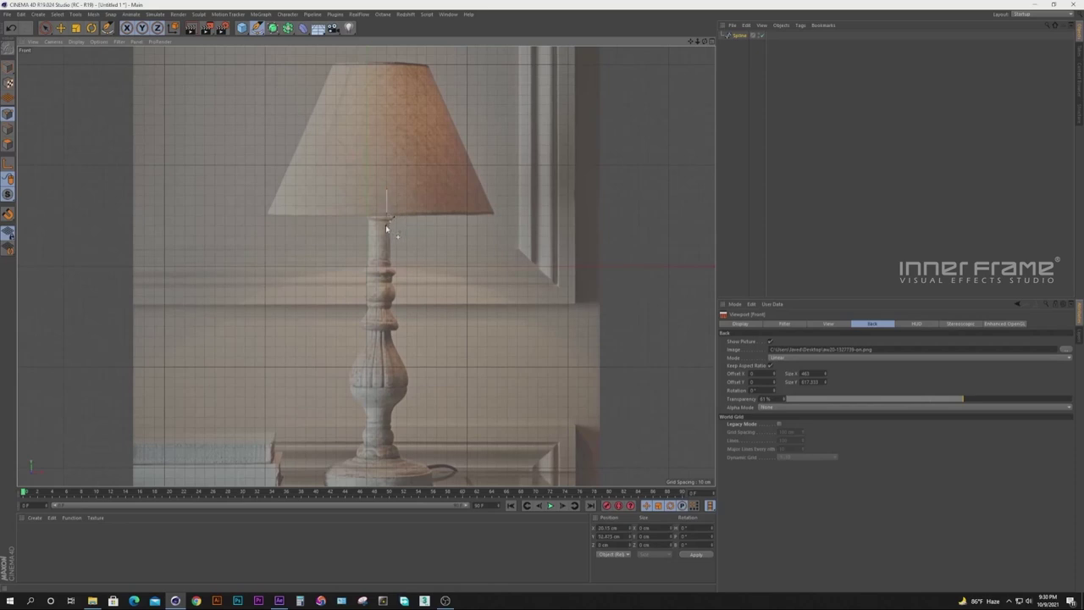
click(386, 225)
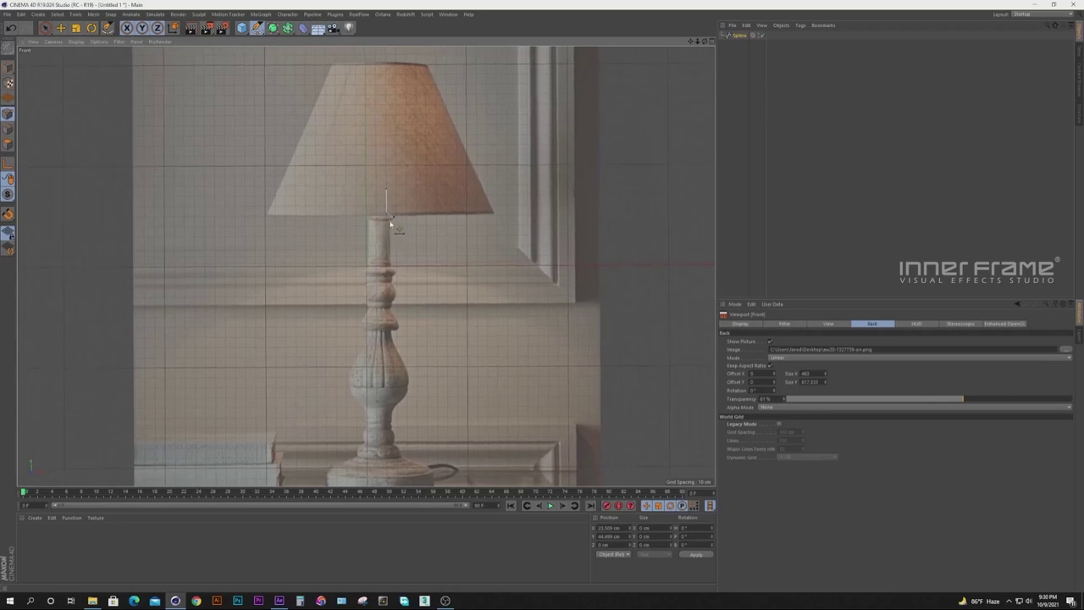
click(391, 266)
drag(385, 282, 385, 281)
click(392, 277)
Continue tracing the stand's right edge around the rounded bulge below the first collar.
scroll(391, 288, up, 2)
scroll(394, 282, up, 2)
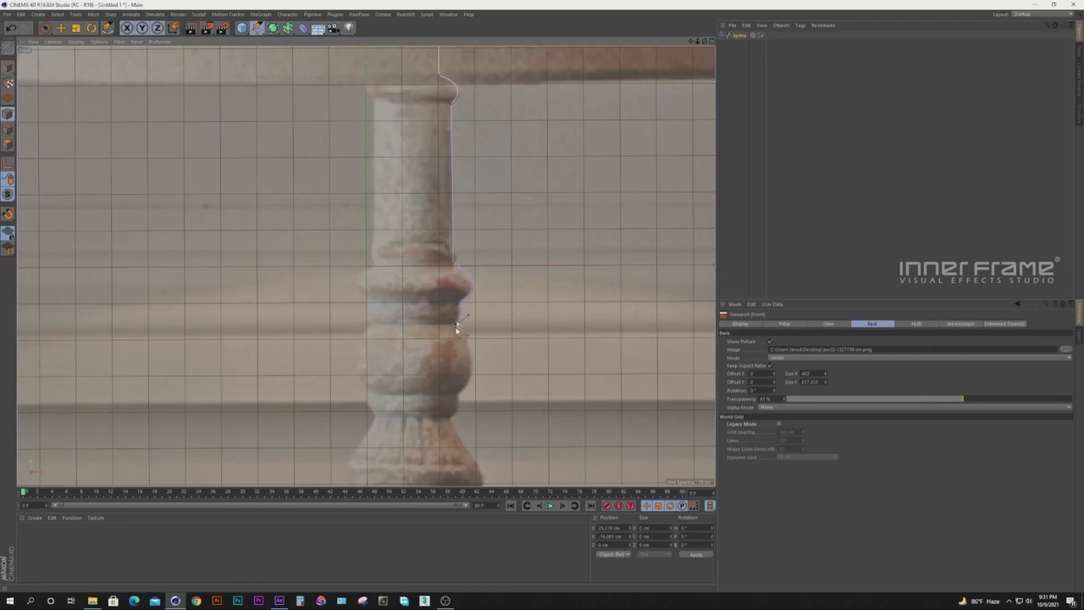
click(457, 395)
mouse_move(457, 395)
mouse_down()
mouse_move(423, 415)
mouse_move(456, 394)
mouse_up()
click(453, 418)
Extend the spline around the flared collar and back in along its underside to the fluted neck.
drag(690, 43, 673, 1)
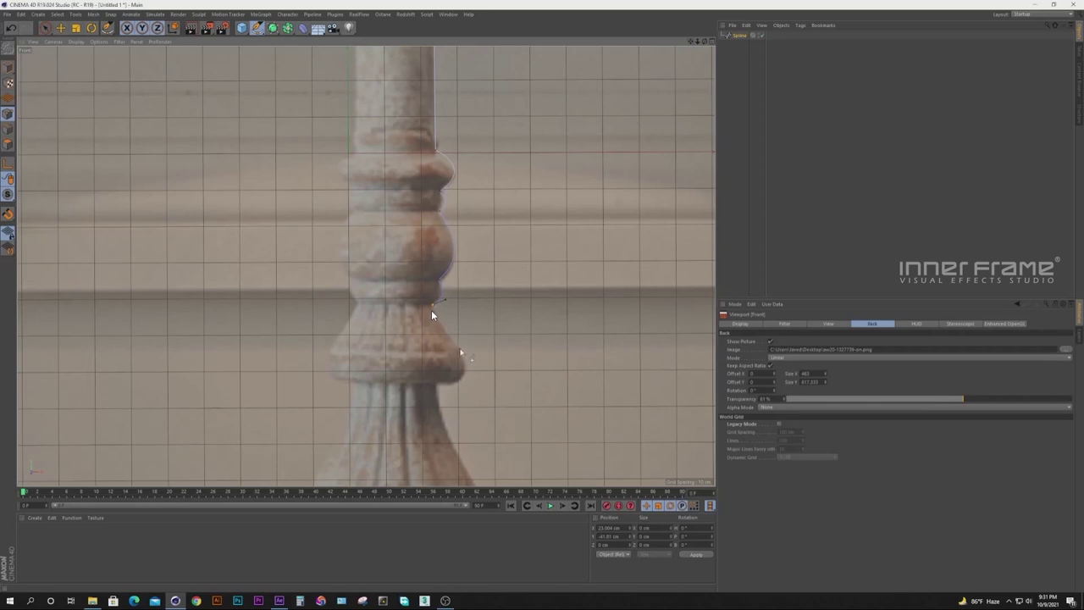
drag(458, 344, 463, 349)
click(458, 388)
drag(458, 388, 437, 386)
click(437, 386)
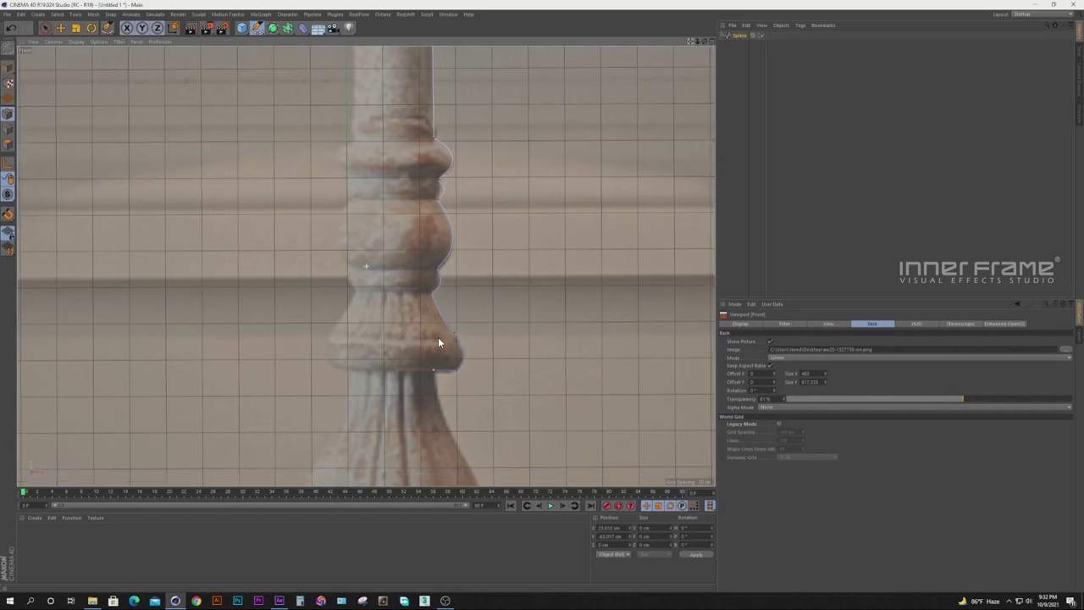
Trace the fluted vase-shaped body down to its widest part and add the small notch at the groove.
alt+middle_drag(710, 249, 689, 72)
drag(447, 302, 462, 310)
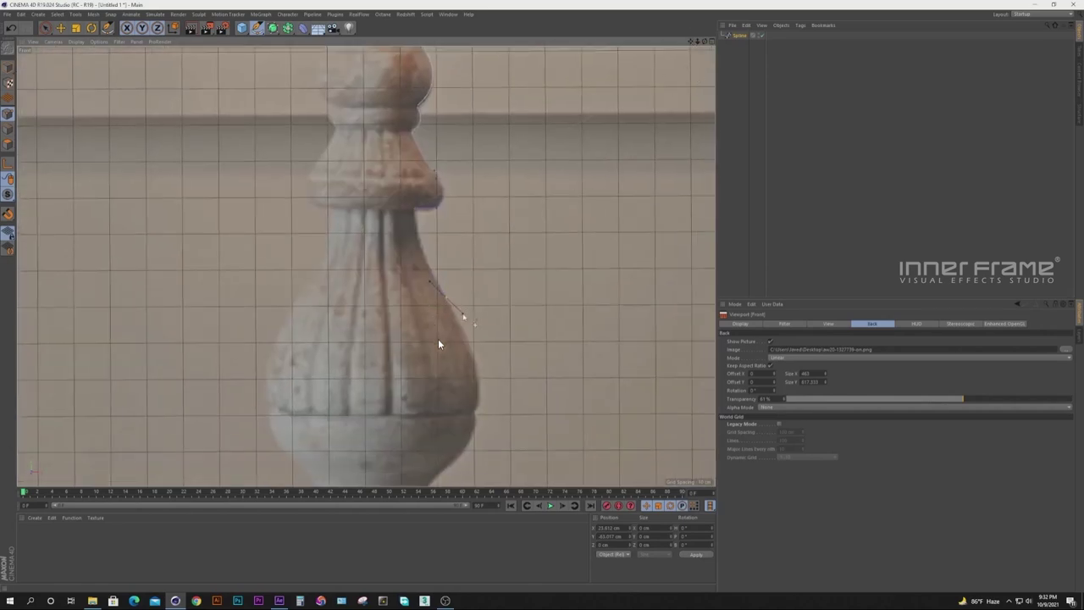
drag(479, 405, 472, 415)
drag(462, 414, 476, 415)
Trace the lower half of the vase body, the narrow waist and the rounded section above the foot.
drag(690, 42, 701, 0)
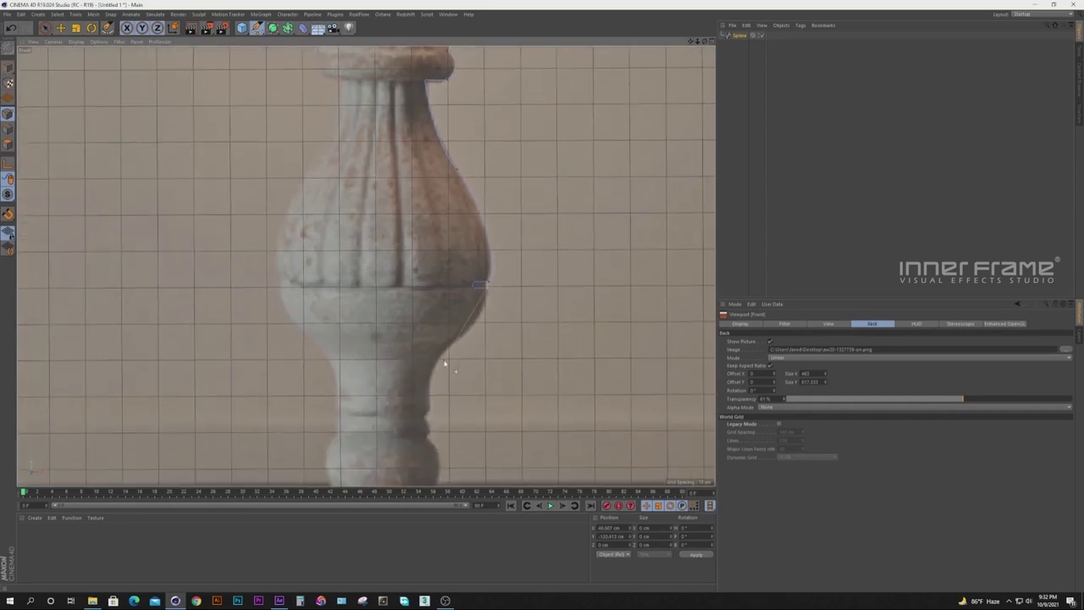
drag(446, 349, 427, 439)
drag(691, 41, 673, 0)
mouse_move(413, 316)
mouse_down()
mouse_move(398, 347)
mouse_move(413, 316)
mouse_up()
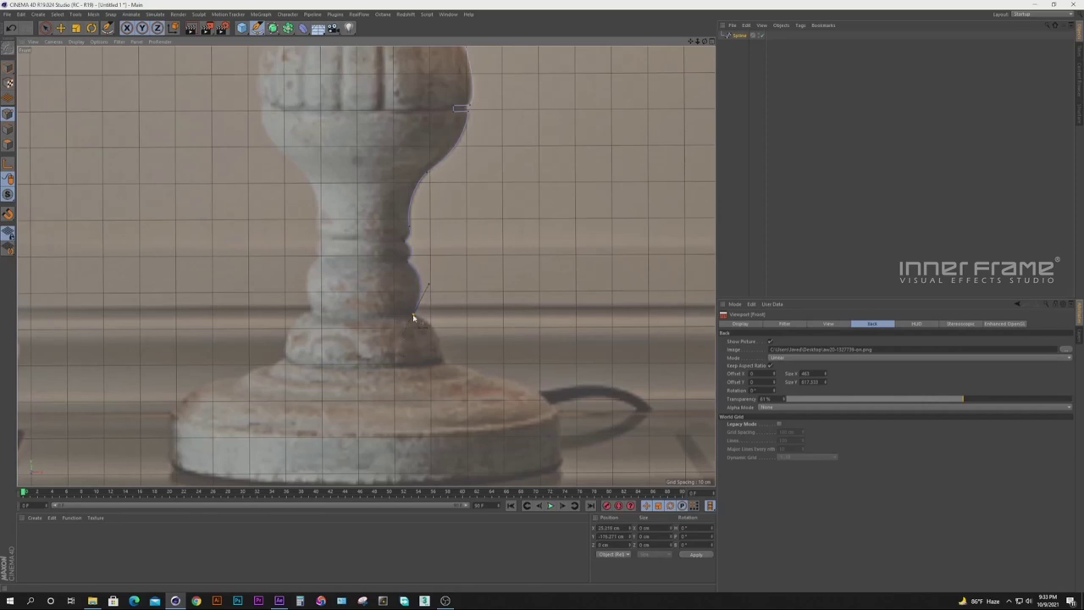
Trace the base's stepped top and rounded outer rim down to its bottom edge.
drag(441, 358, 488, 390)
drag(553, 409, 561, 455)
middle_drag(564, 464, 536, 327)
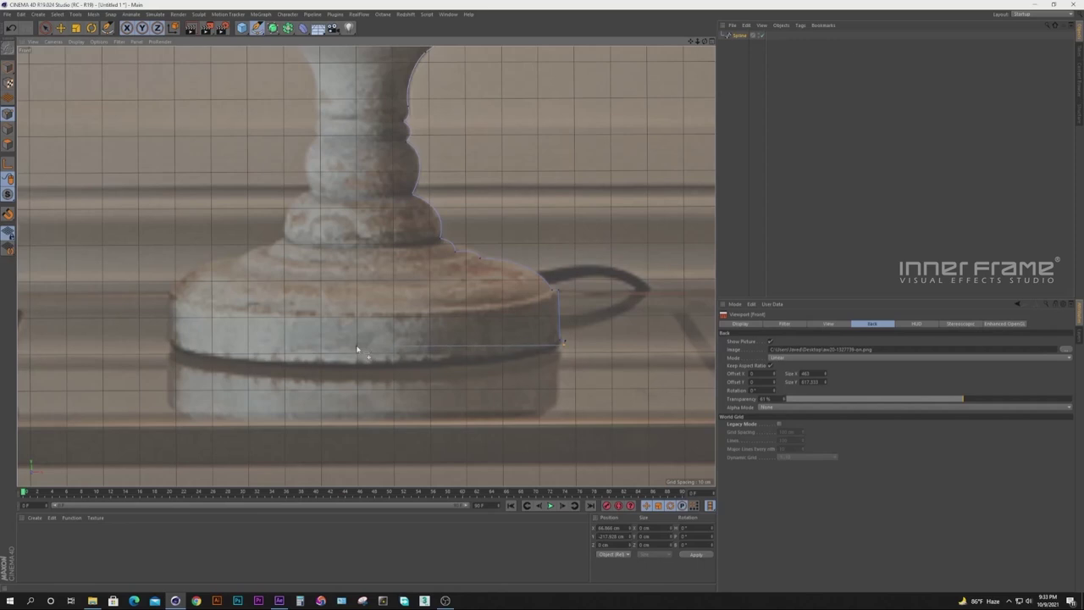
Run the spline from the base's bottom up the lamp's centre line to the top, close the profile and finish drawing.
drag(691, 43, 486, 42)
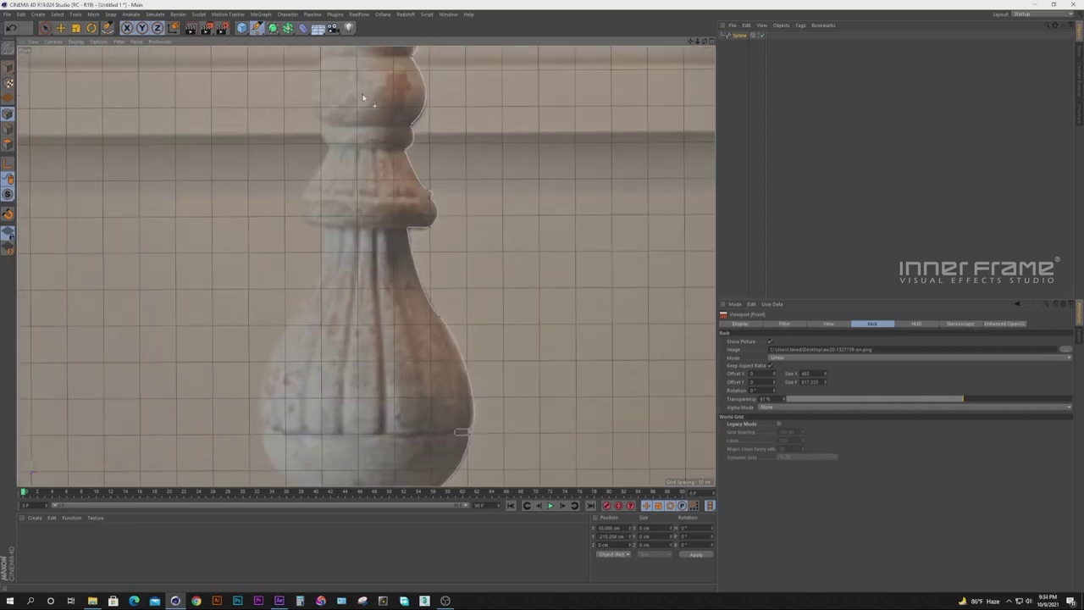
drag(699, 42, 654, 63)
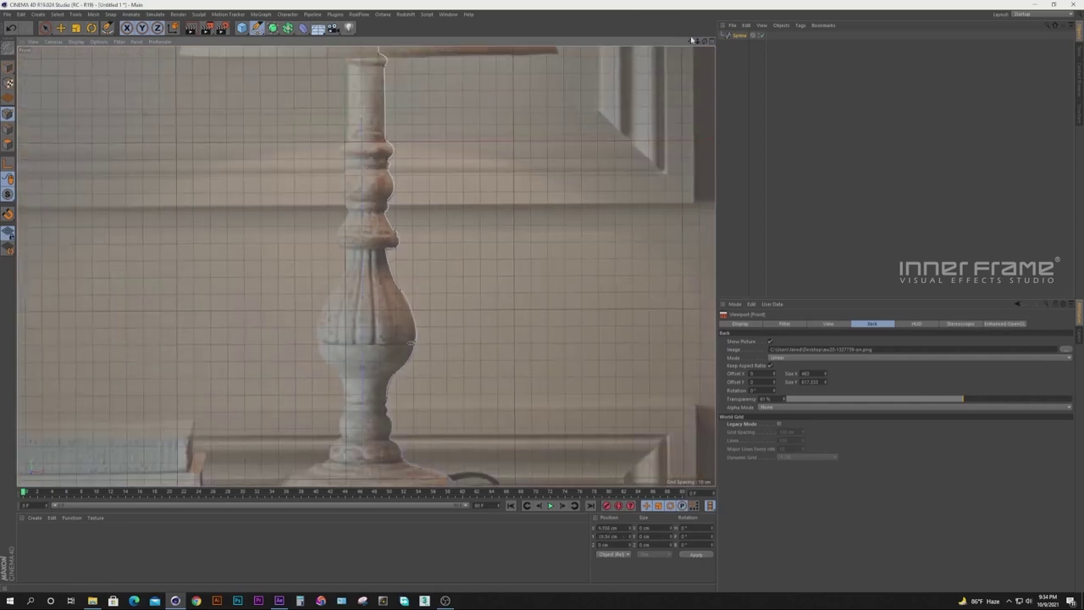
drag(691, 40, 688, 169)
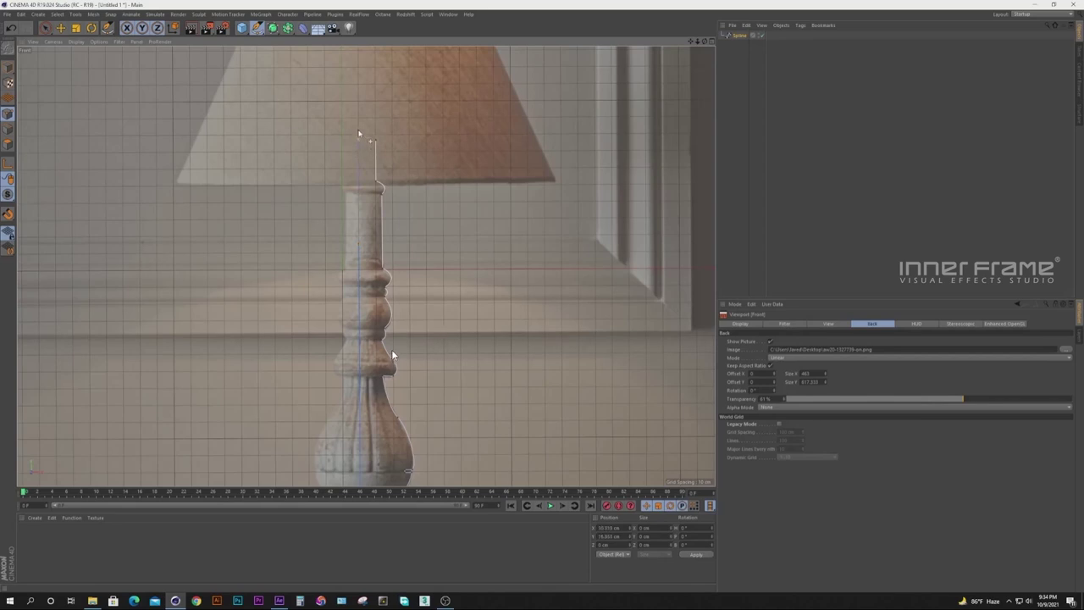
key(e)
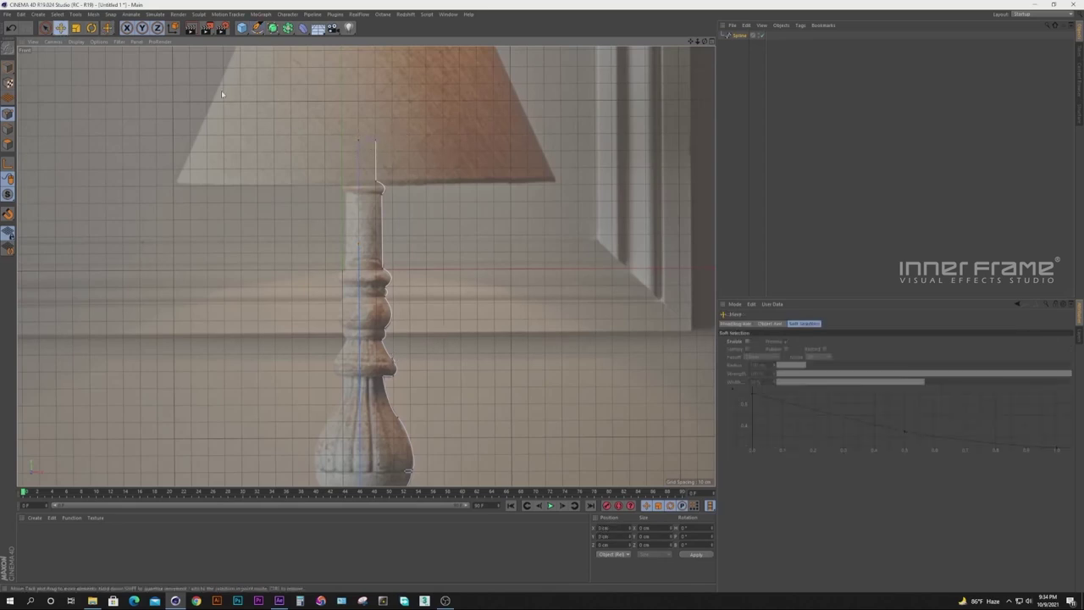
Add a Lathe generator and make the traced spline its child to revolve the lamp stand.
scroll(379, 311, down, 3)
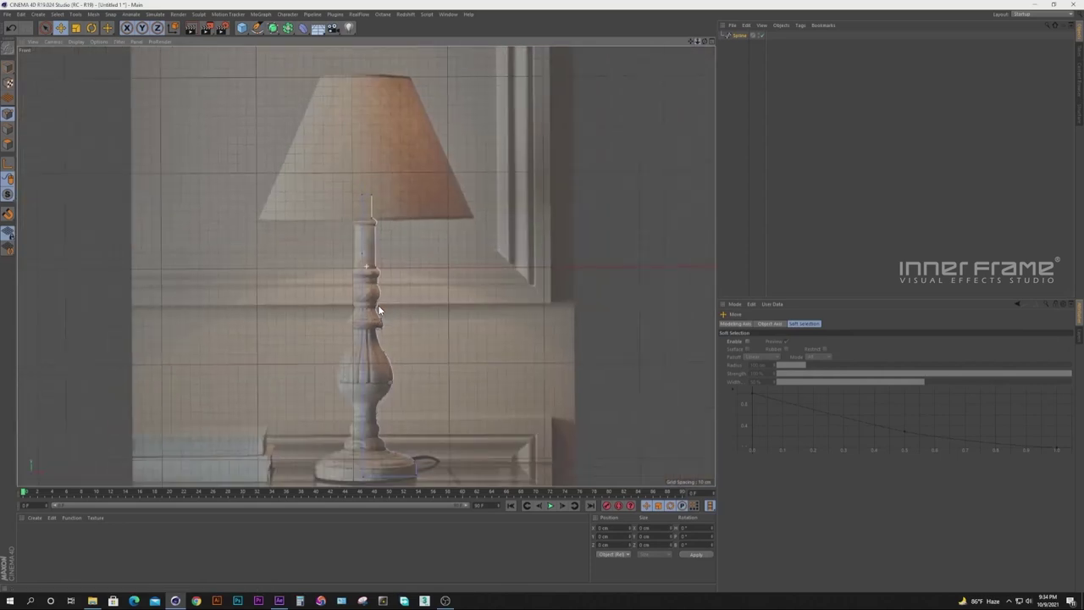
scroll(378, 311, down, 2)
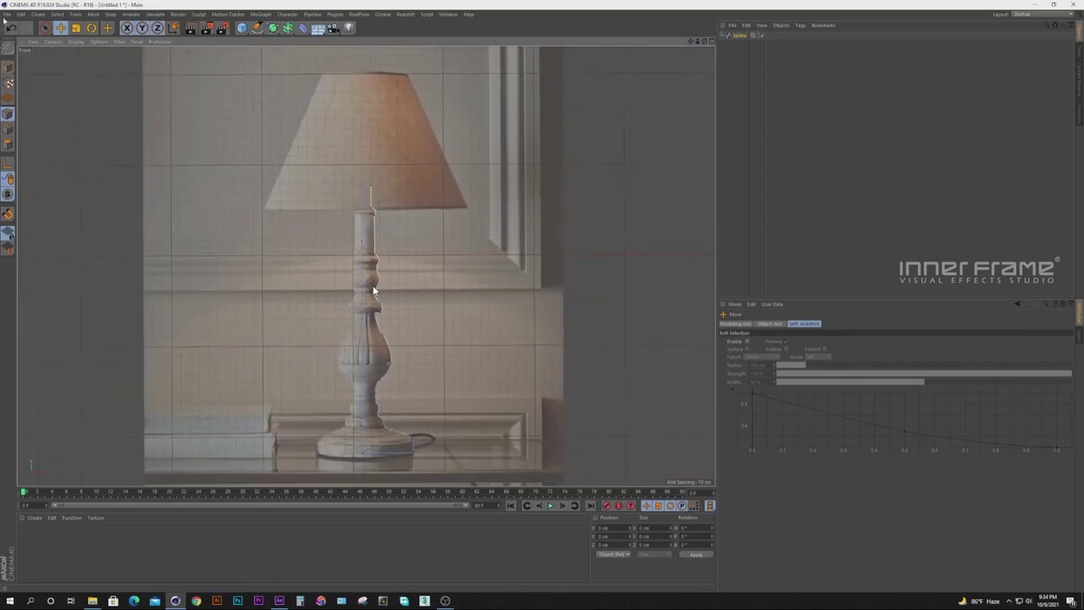
click(288, 27)
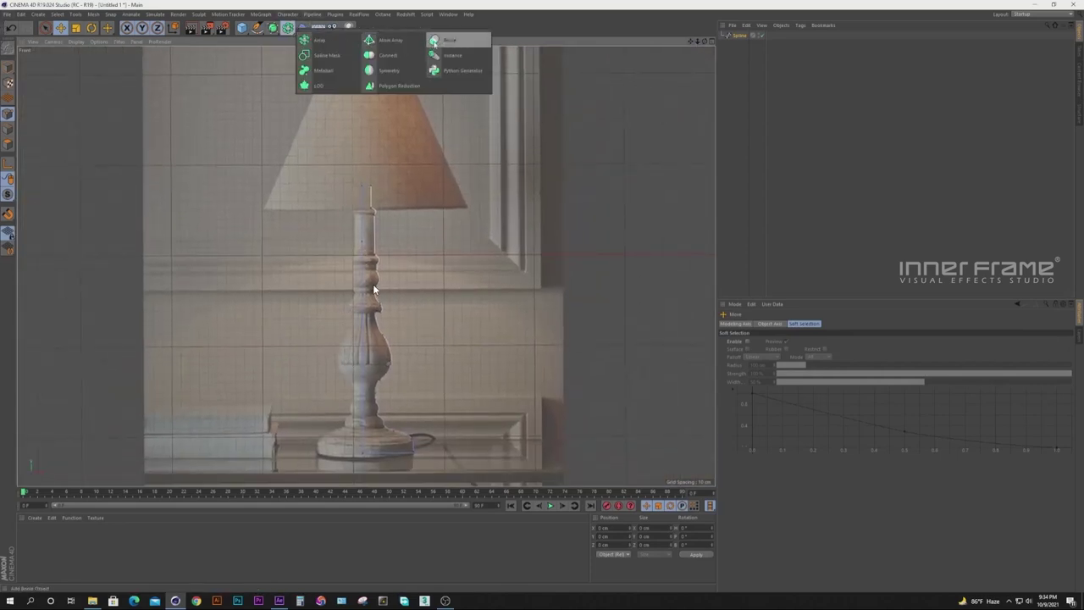
click(274, 29)
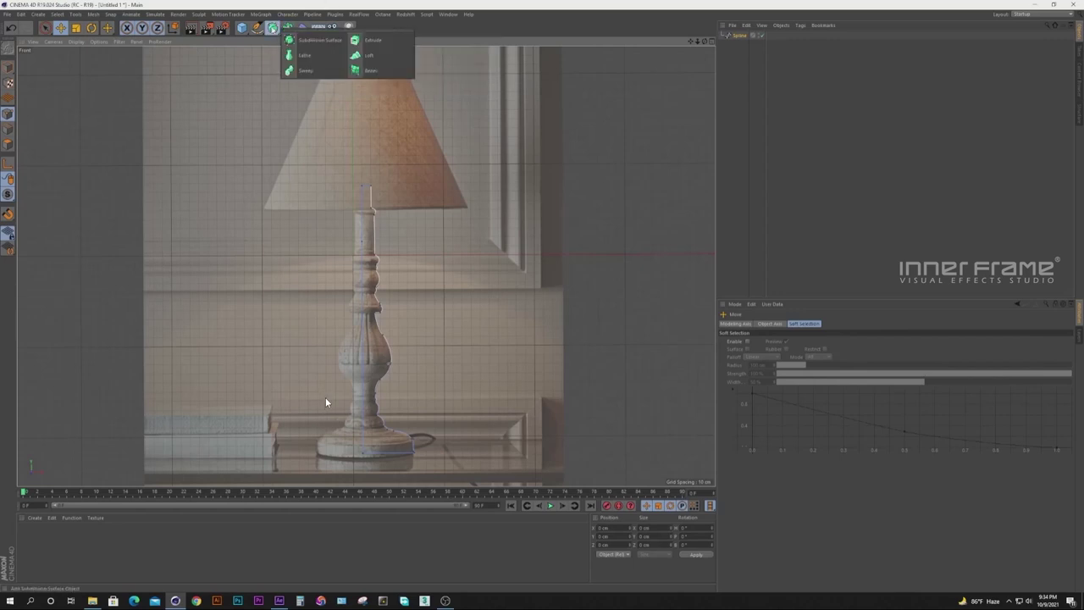
click(309, 55)
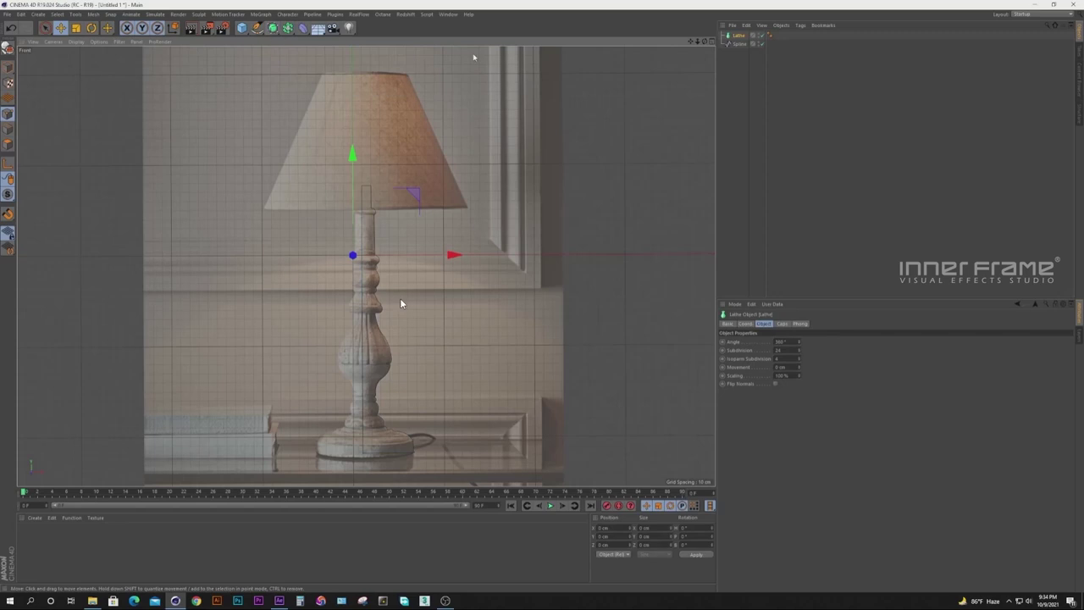
drag(739, 44, 738, 36)
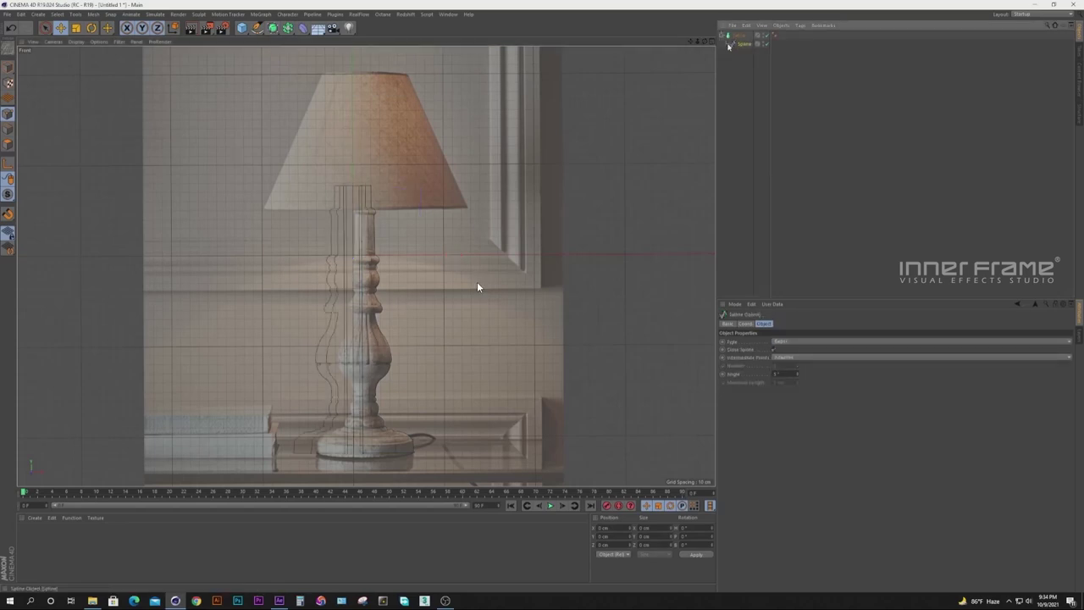
Check the lathed stand in perspective and shift the Lathe along X towards the lamp's centre in the photo.
middle_click(375, 329)
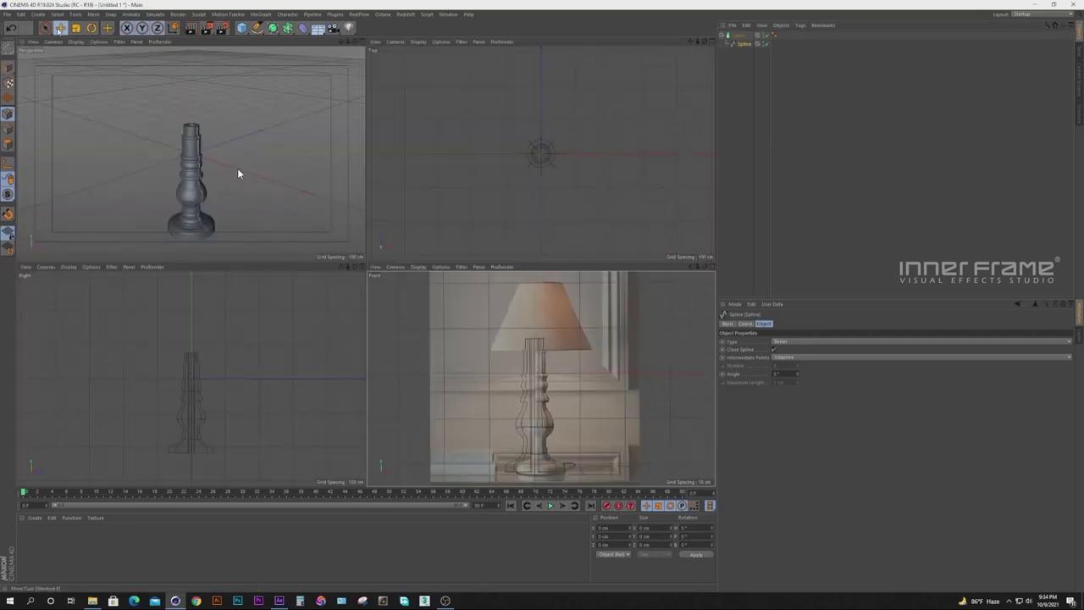
key(e)
drag(356, 40, 490, 337)
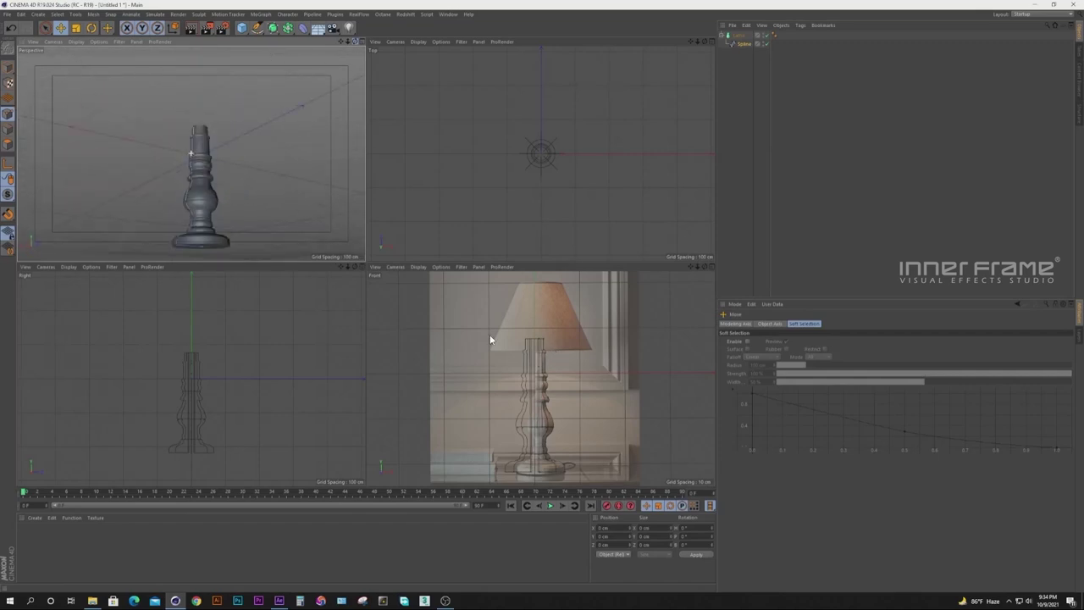
click(237, 198)
drag(589, 374, 592, 373)
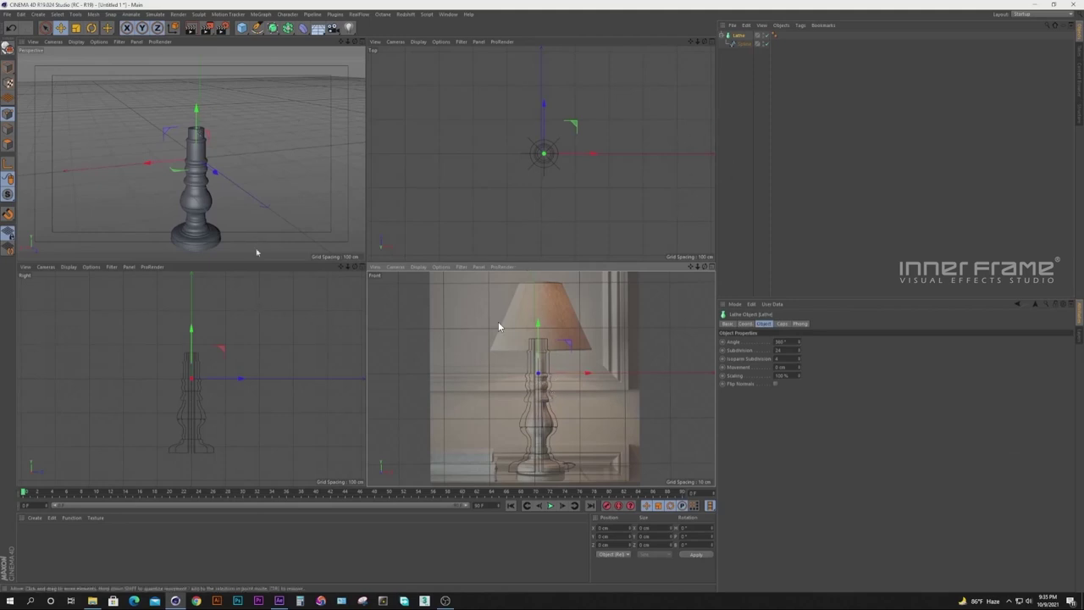
drag(356, 41, 365, 2)
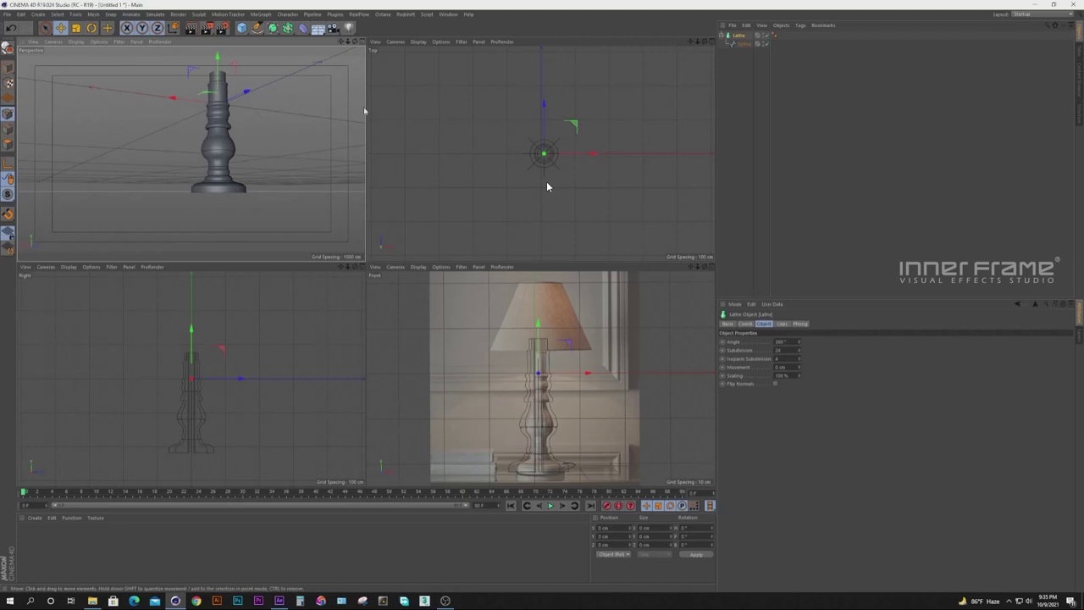
Move the spline's inner points, followed by its outer profile points, inward along X to slim the stand to the photo's width.
click(743, 43)
click(709, 266)
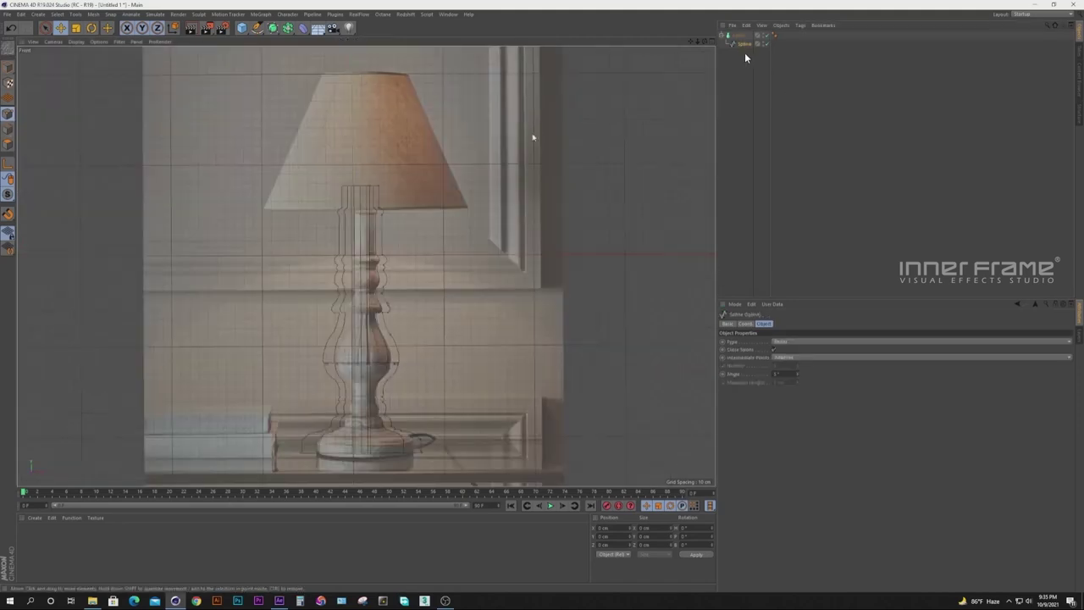
drag(690, 43, 696, 1)
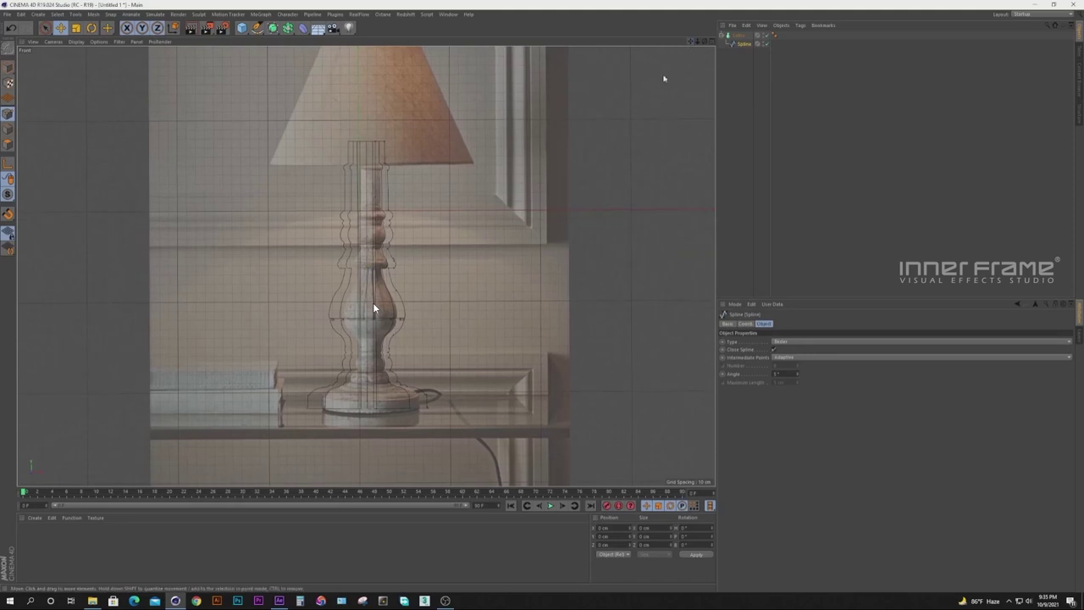
drag(46, 28, 91, 55)
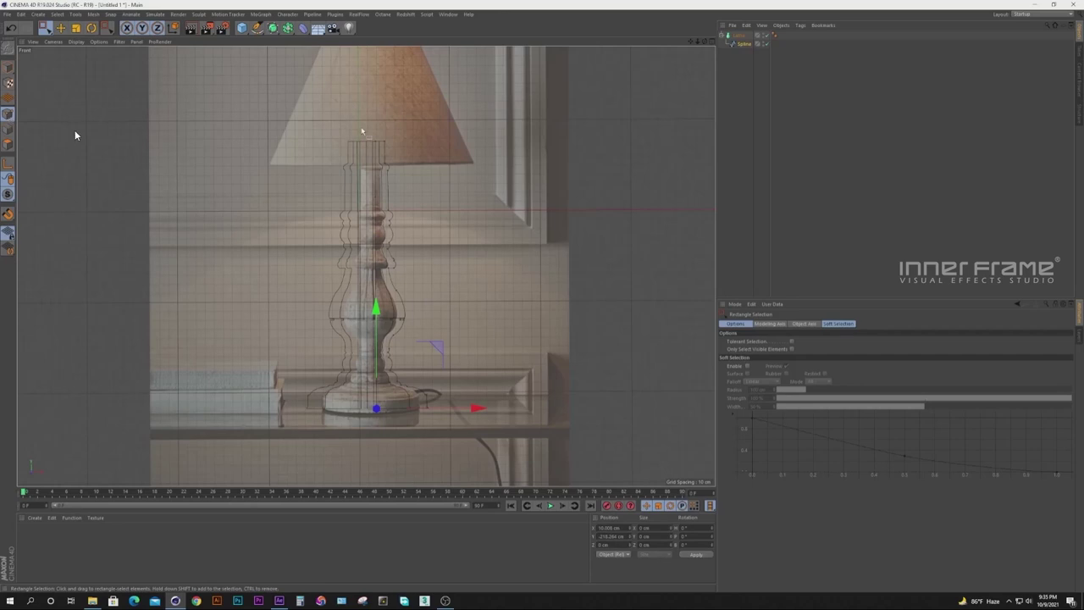
mouse_move(266, 159)
mouse_down()
mouse_move(430, 240)
mouse_move(452, 340)
mouse_up()
drag(477, 275, 466, 277)
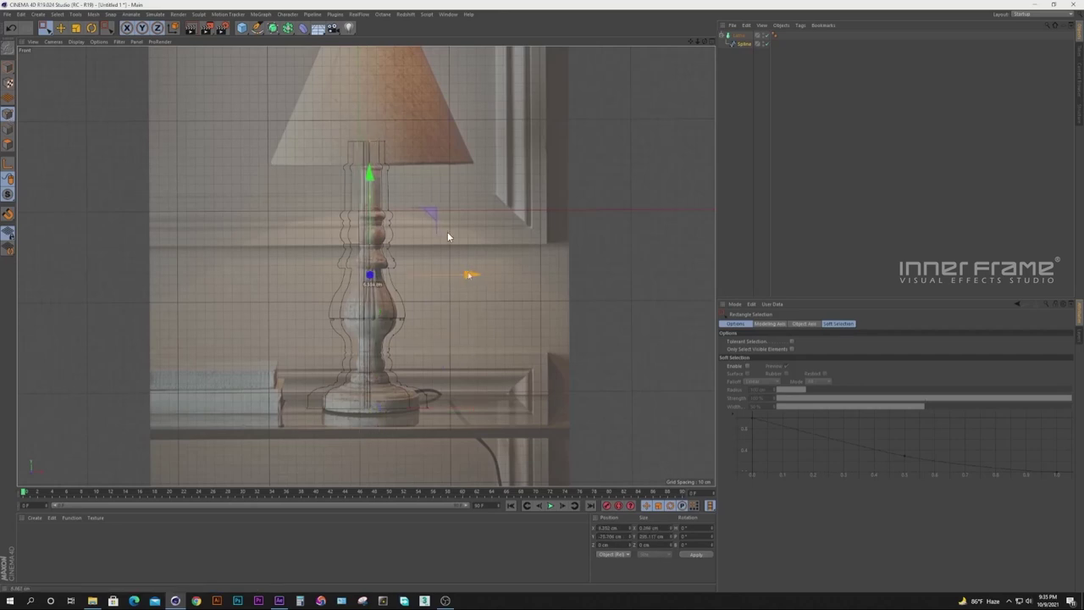
drag(530, 105, 373, 450)
drag(430, 277, 420, 280)
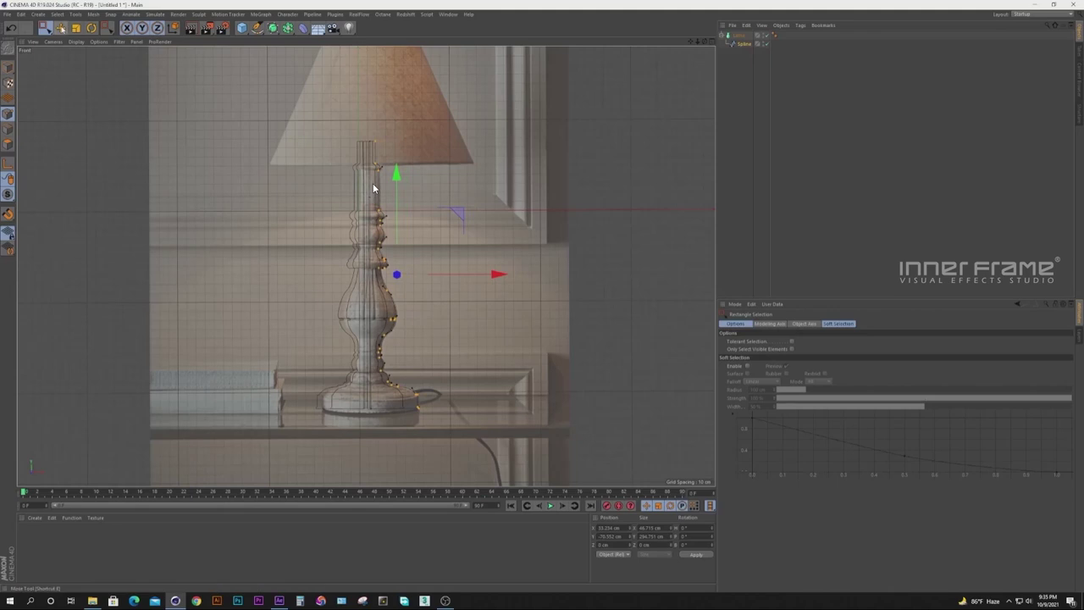
Move the whole Lathe along X to centre the slimmed stand over the lamp in the photo.
click(60, 28)
click(739, 36)
drag(461, 212, 462, 214)
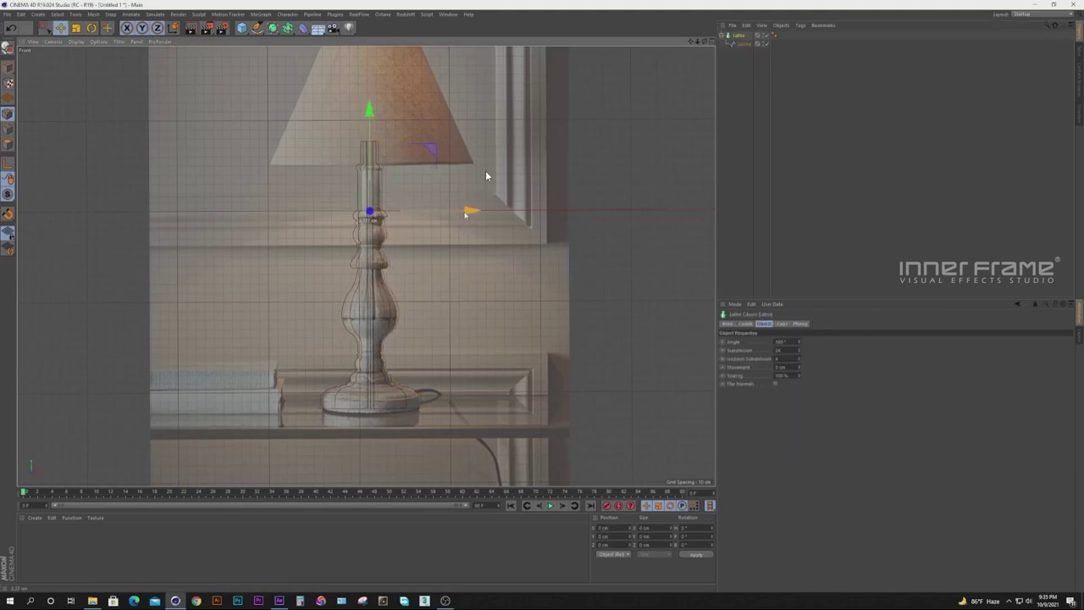
Hide the world grid in the perspective view to see the lathed stand clearly.
middle_click(440, 246)
click(363, 42)
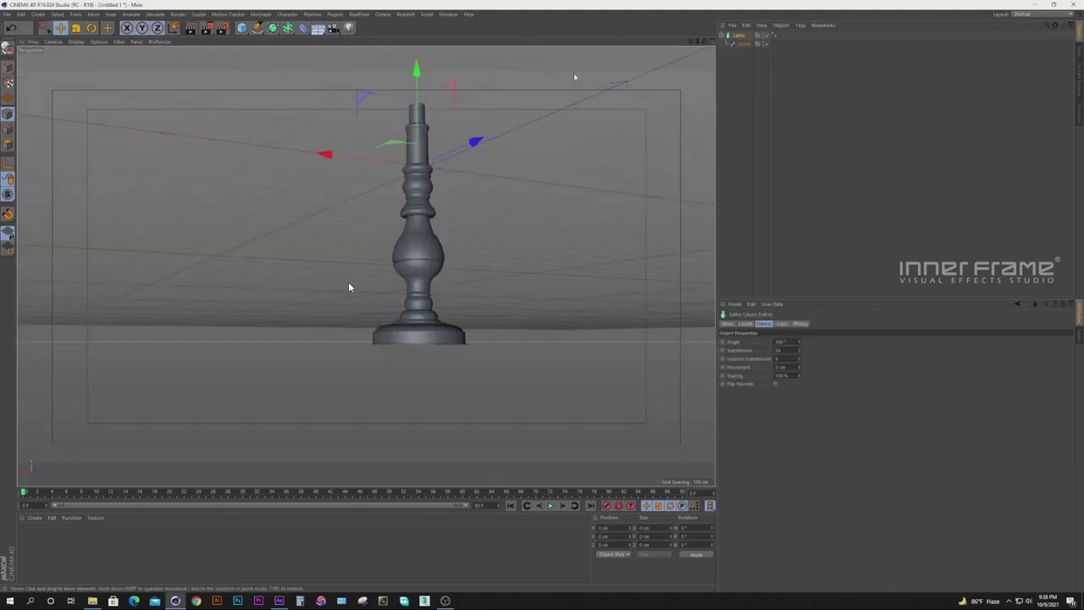
alt+drag(496, 268, 486, 266)
click(119, 42)
click(136, 165)
Display the stand with Gouraud Shading (Lines) in Model mode and inspect its mesh along the full height.
click(8, 67)
click(77, 42)
click(95, 64)
drag(698, 41, 713, 41)
scroll(487, 302, up, 3)
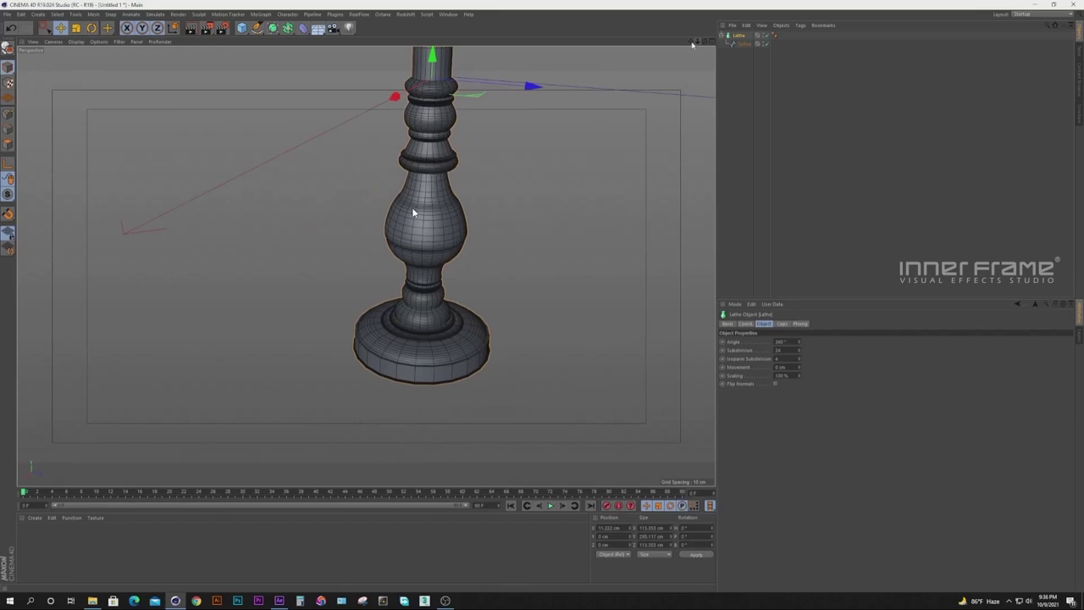
drag(691, 42, 659, 131)
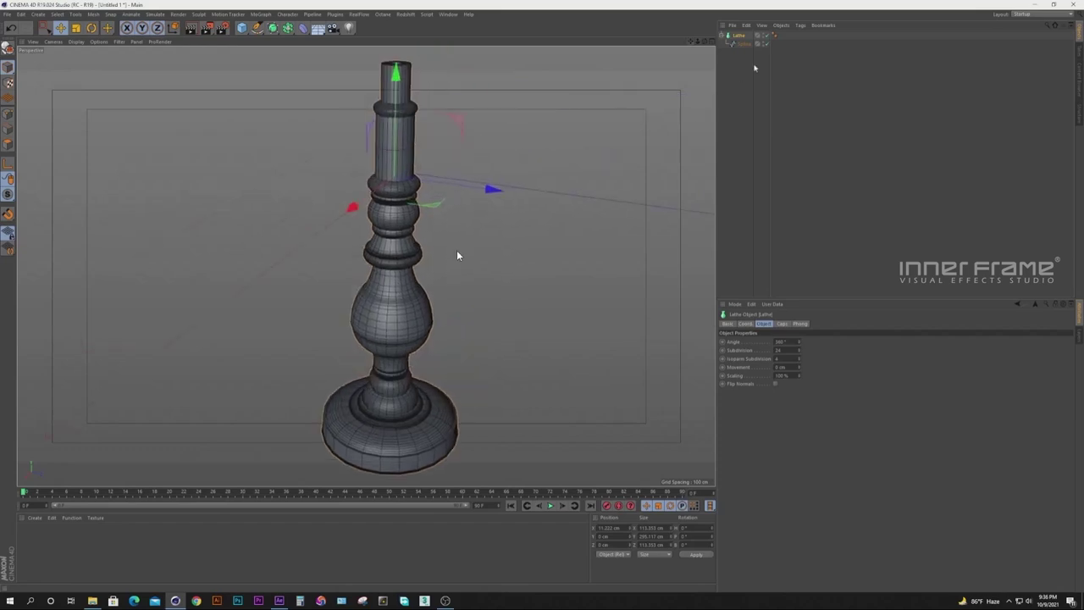
Set the stand spline's Intermediate Points to Uniform and inspect the resulting mesh.
click(745, 44)
click(786, 356)
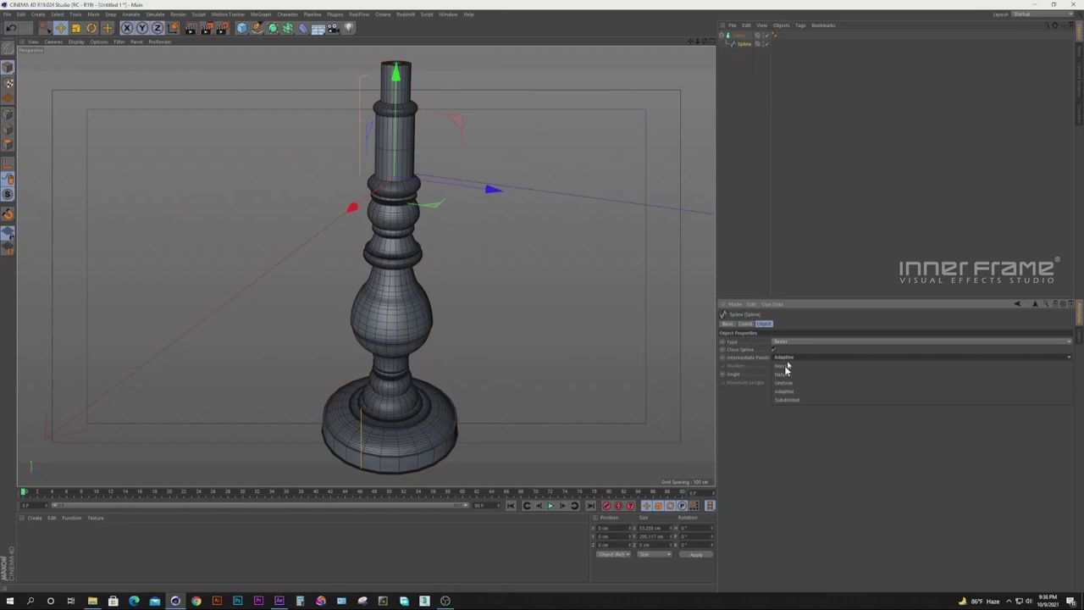
click(785, 382)
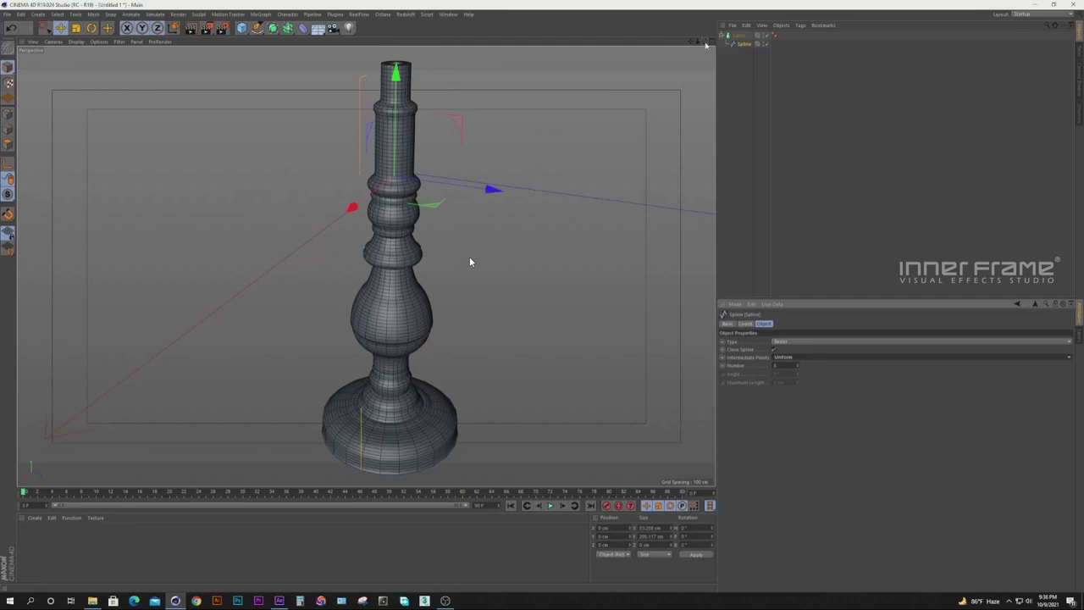
alt+drag(413, 238, 706, 380)
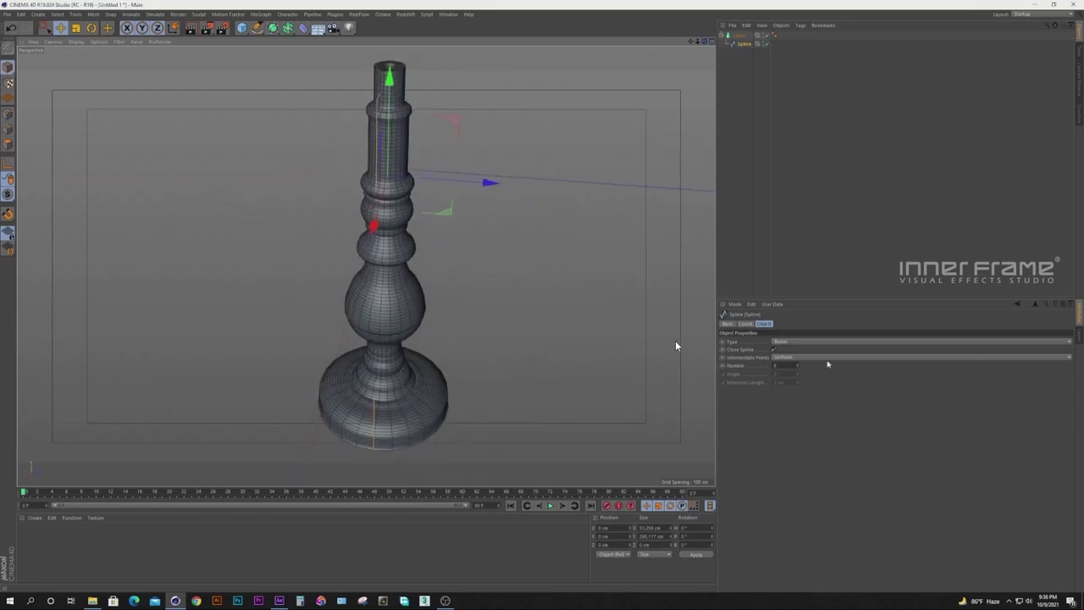
Lower the Number of uniform intermediate points on the stand spline and inspect the coarser mesh.
click(798, 367)
click(798, 366)
click(798, 366)
alt+drag(520, 346, 476, 345)
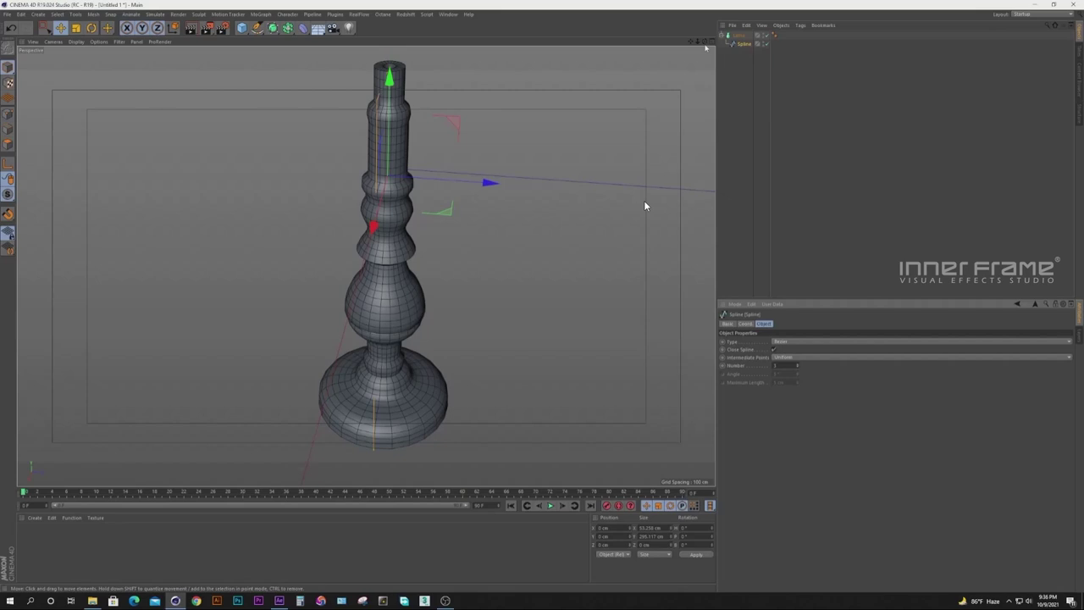
alt+drag(644, 202, 784, 343)
Add a Subdivision Surface, make the Lathe its child, and display the stand with plain Gouraud Shading.
drag(272, 28, 306, 39)
drag(739, 43, 747, 36)
click(751, 104)
click(77, 42)
click(86, 56)
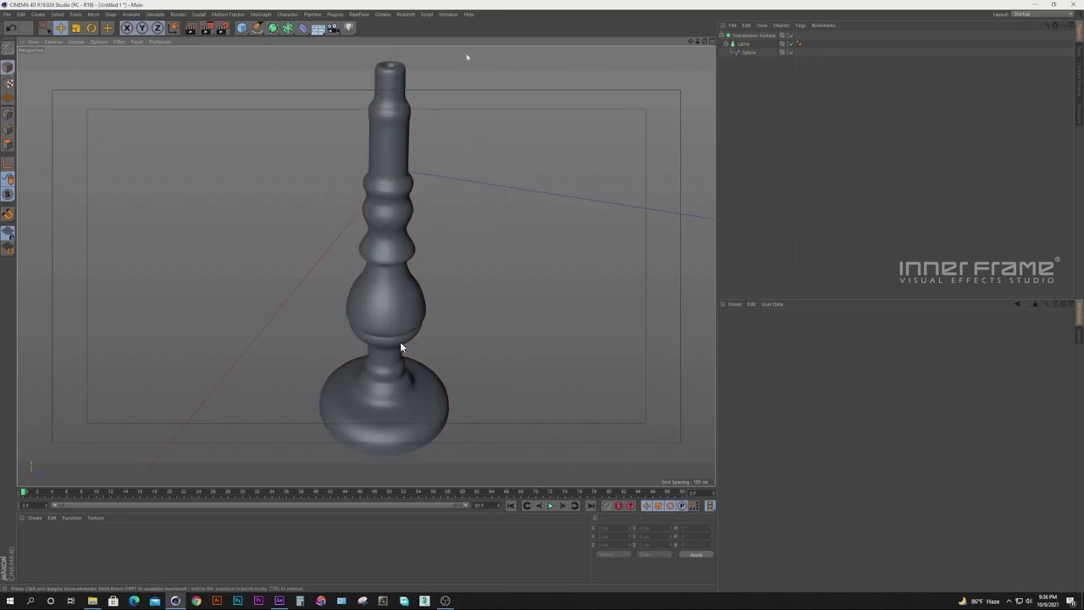
alt+drag(535, 244, 535, 222)
Take the Lathe out of the Subdivision Surface and display the stand with Gouraud Shading (Lines).
click(735, 43)
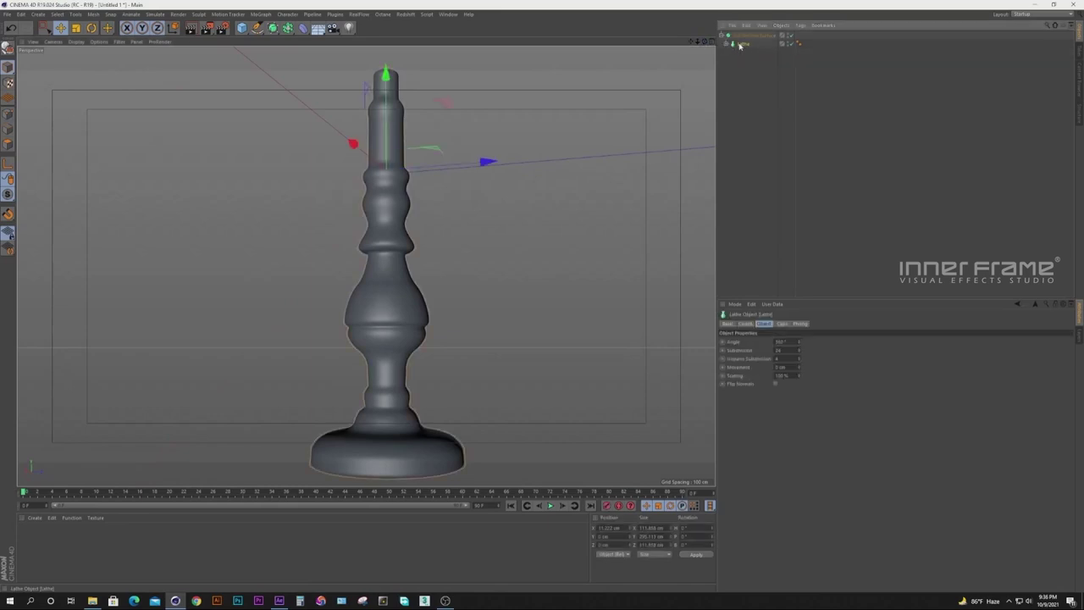
click(727, 43)
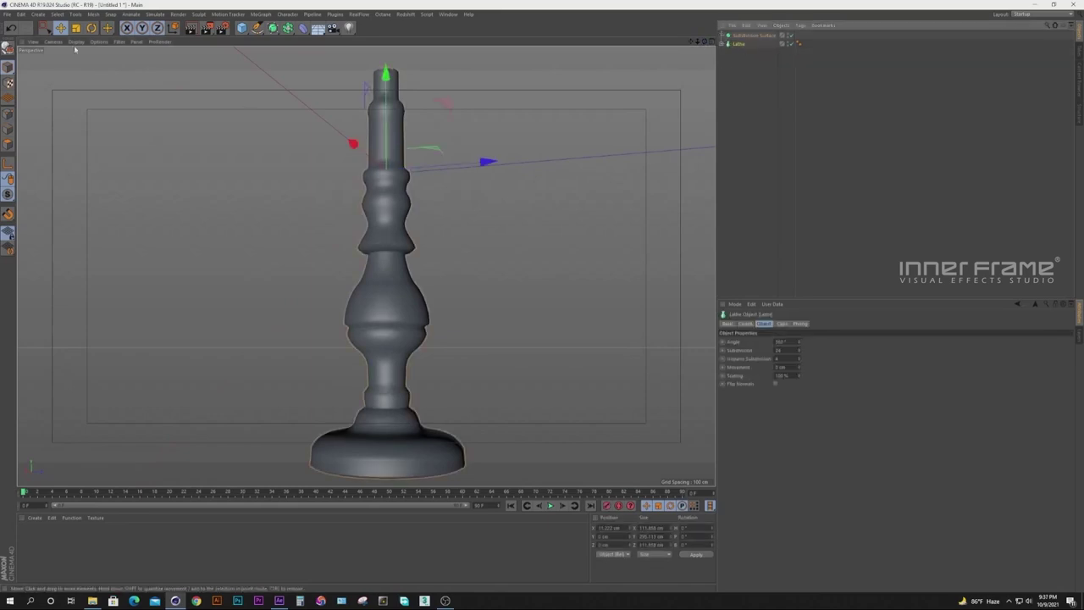
key(n)
key(b)
click(722, 44)
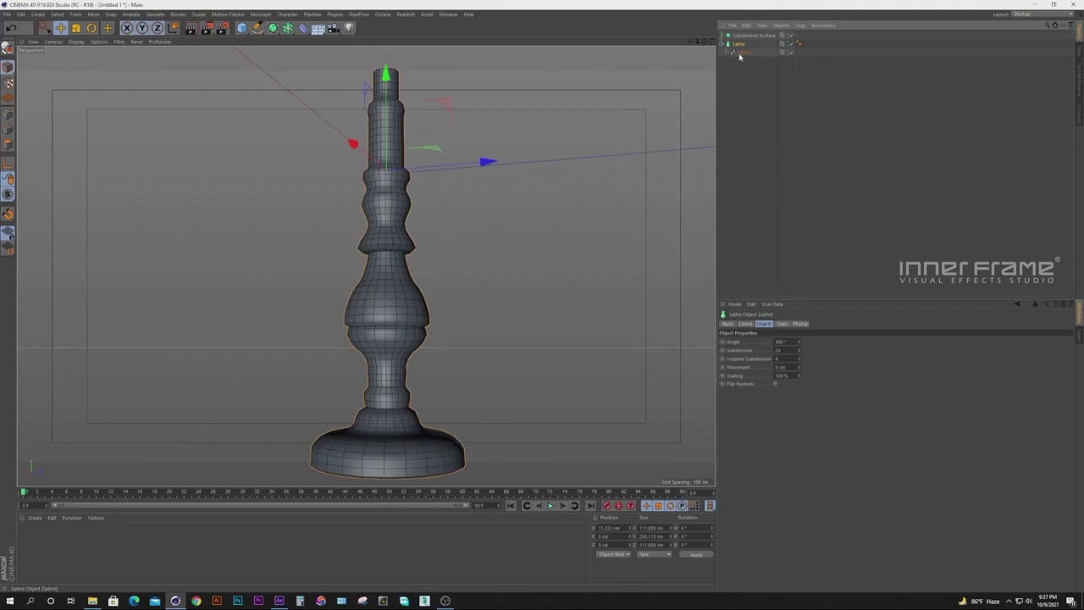
Increase the spline's Number of uniform intermediate points and inspect the stand with Gouraud Shading without lines.
click(744, 51)
drag(798, 366, 798, 358)
key(n)
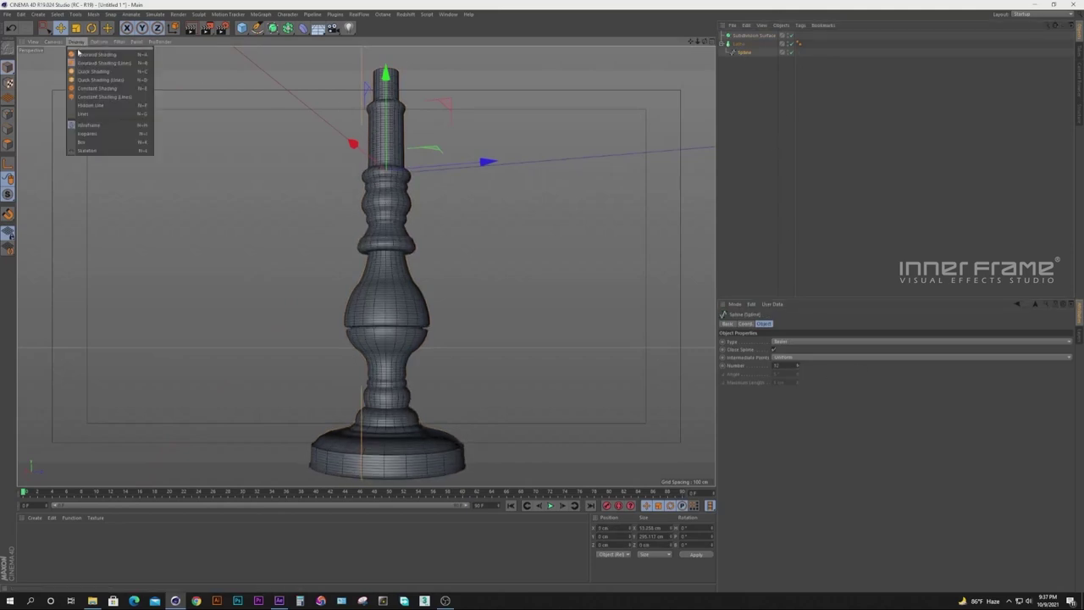
key(a)
drag(704, 41, 705, 127)
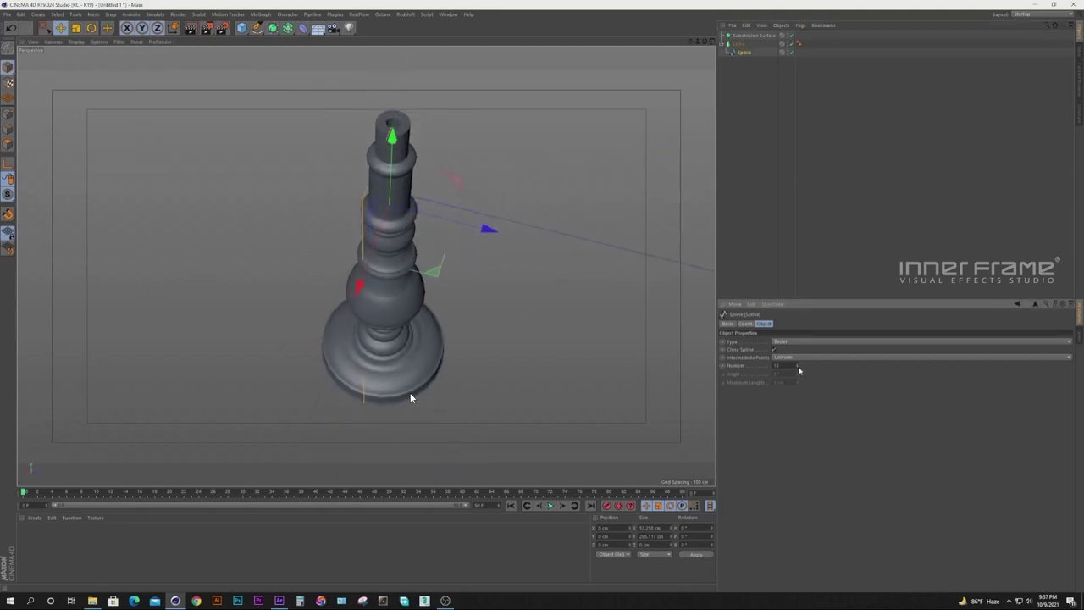
Set the Lathe's Subdivision to 71 and check the rounder stand with Gouraud Shading without lines.
key(n)
key(b)
click(740, 44)
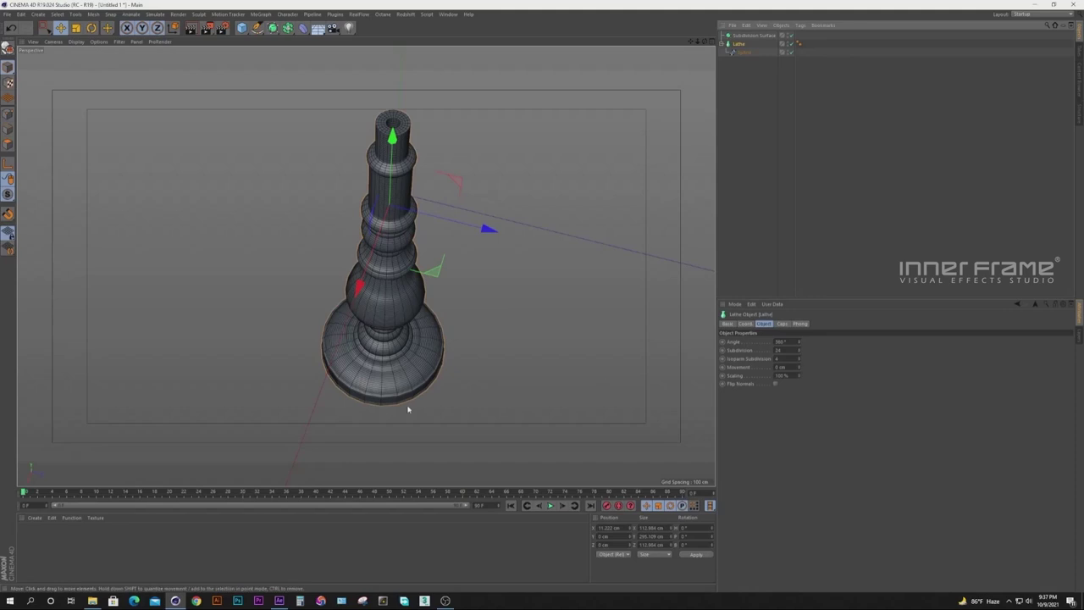
drag(799, 351, 798, 311)
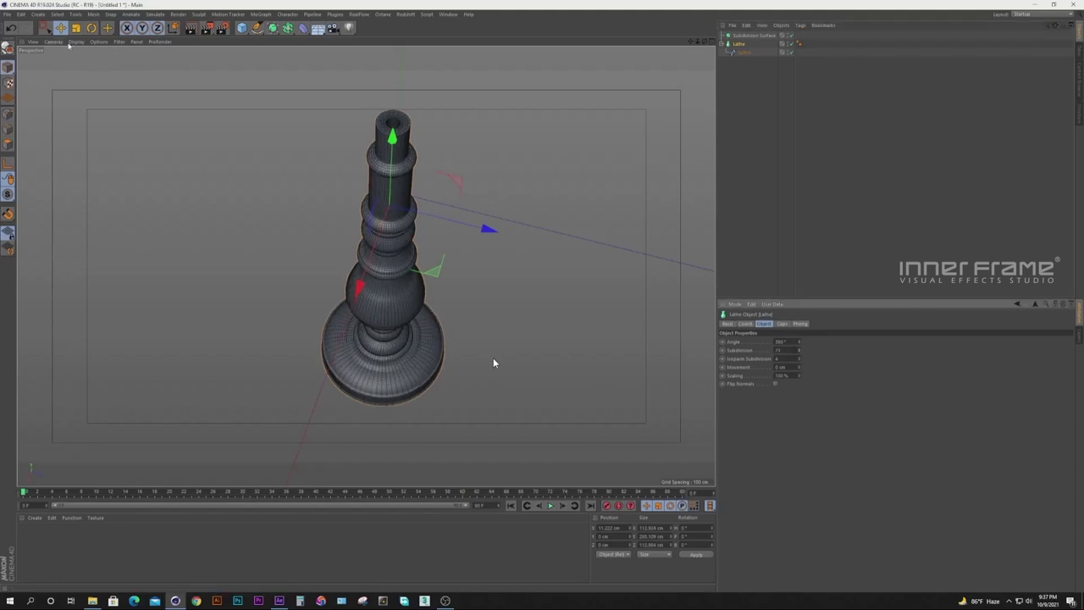
click(76, 41)
click(85, 63)
drag(704, 42, 740, 114)
Move the Lathe's axis down to the base of the stand and show all four views.
click(799, 112)
click(721, 44)
click(739, 44)
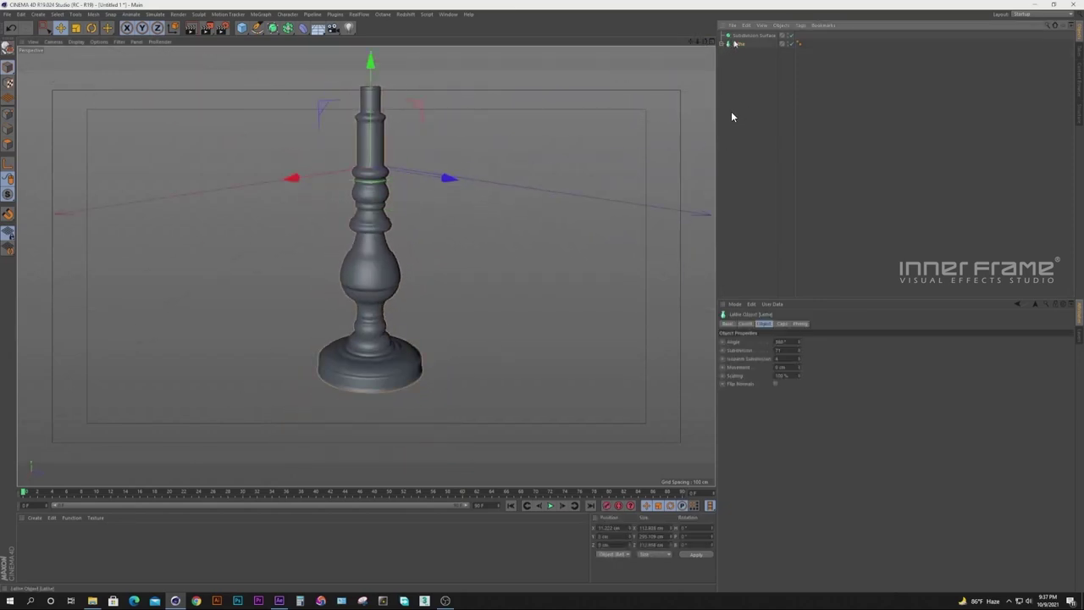
click(8, 165)
key(F5)
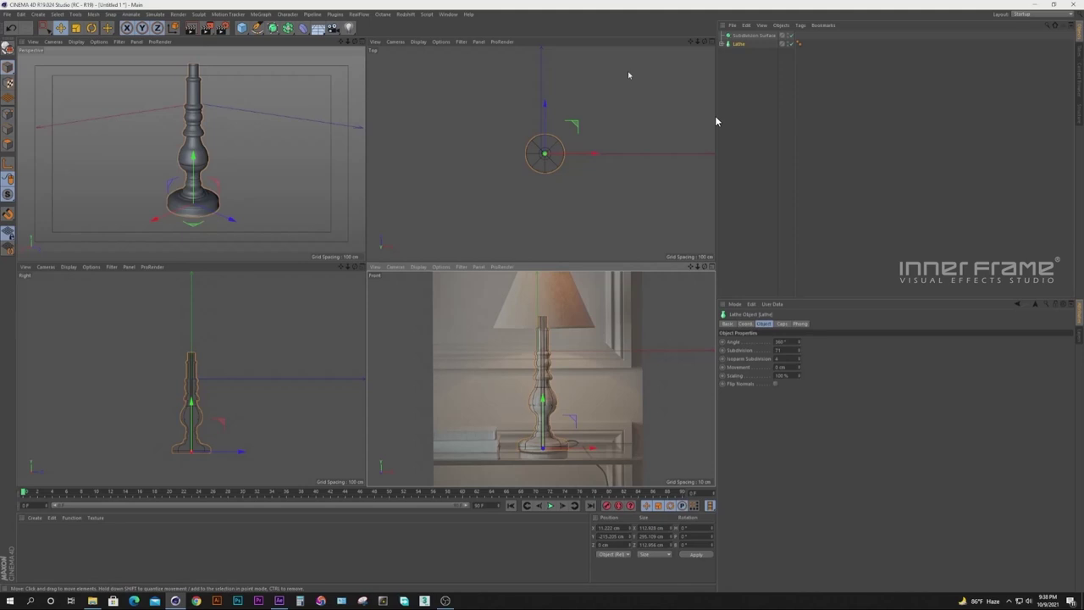
Add a Cylinder for the lampshade, centre it over the stand, and widen it to a radius of about 112 cm.
click(241, 28)
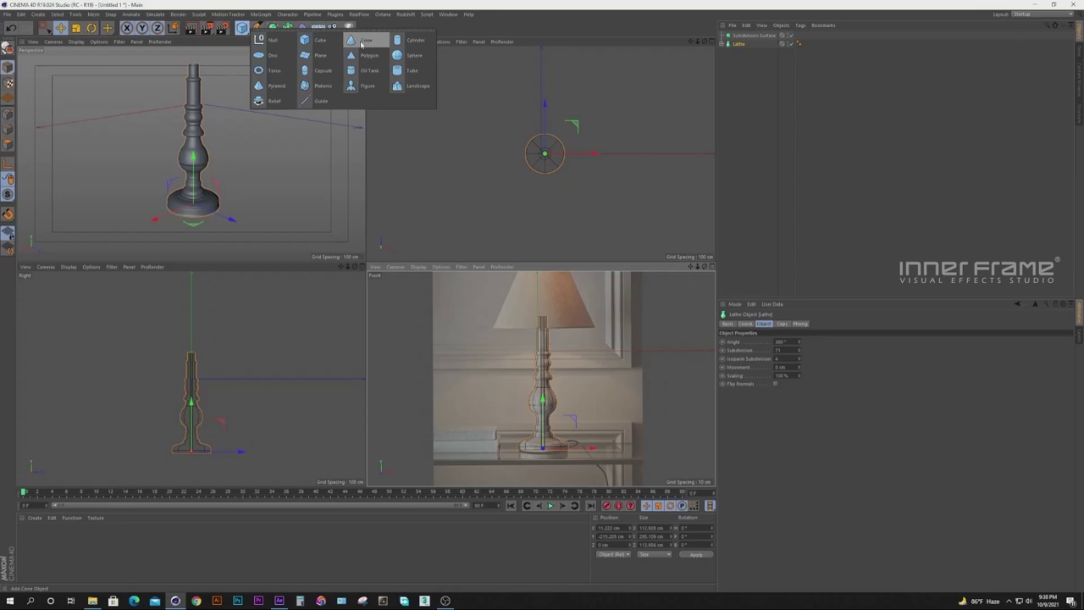
click(413, 40)
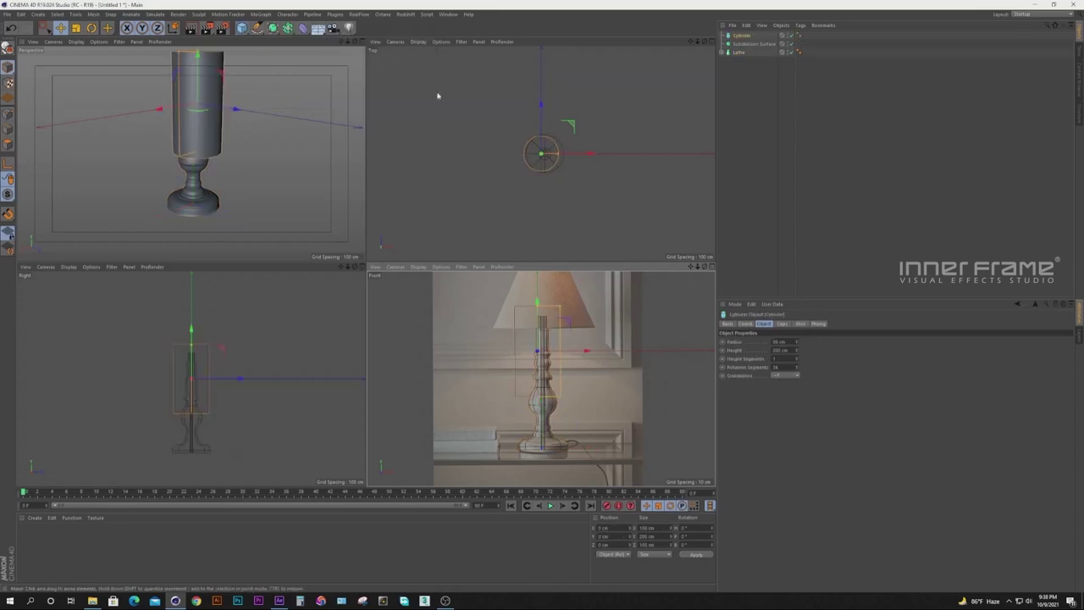
drag(561, 325, 576, 353)
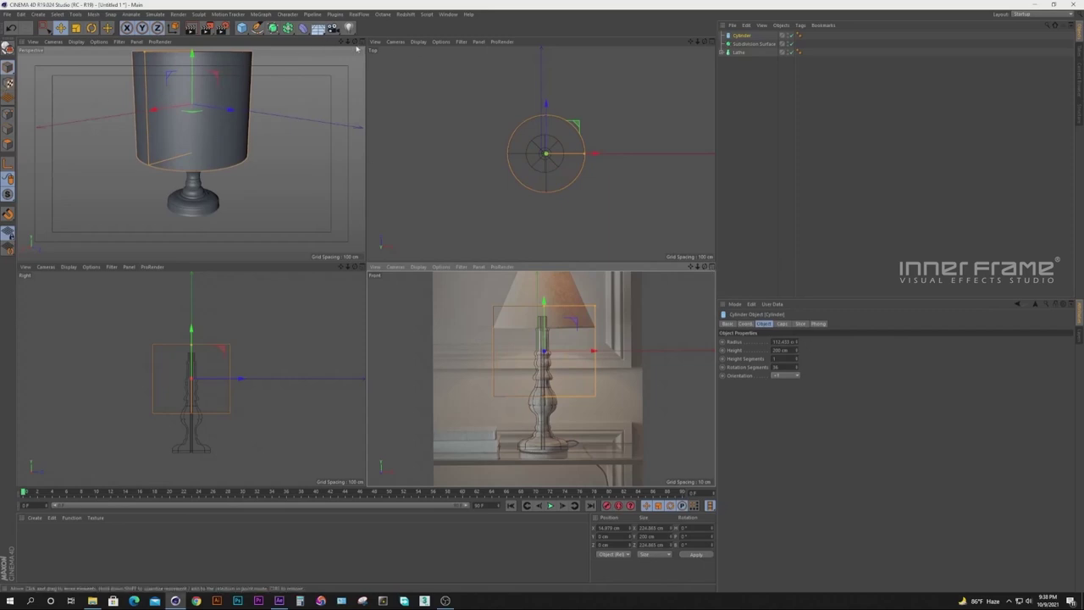
Turn off the Cylinder's Caps and display it with Gouraud Shading (Lines) in the perspective view.
scroll(259, 64, down, 3)
drag(355, 42, 352, 57)
click(783, 324)
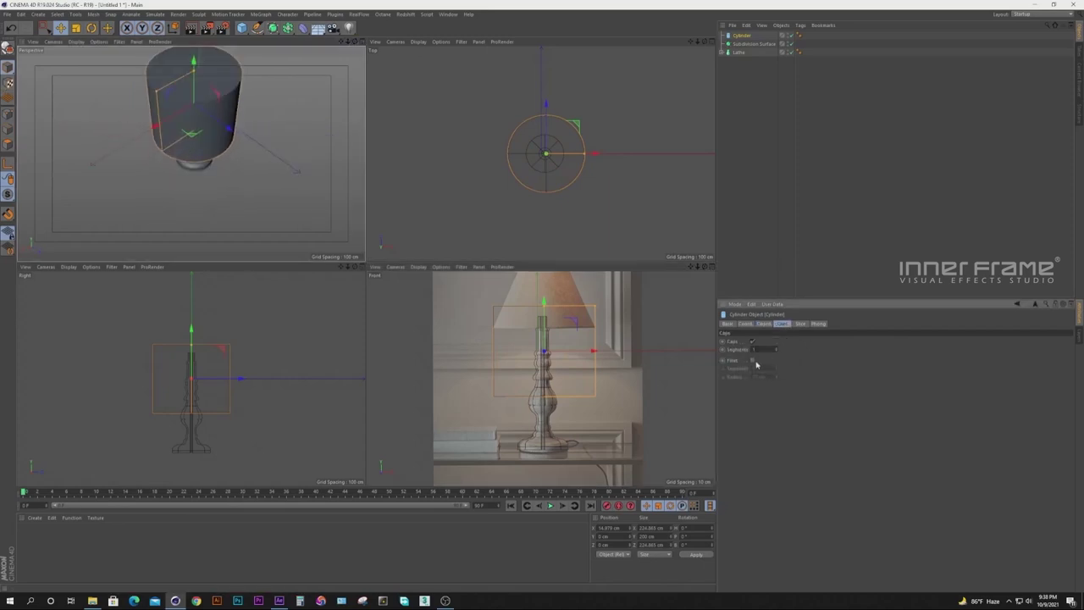
click(752, 342)
drag(356, 78, 394, 76)
click(76, 42)
click(83, 65)
drag(355, 42, 375, 102)
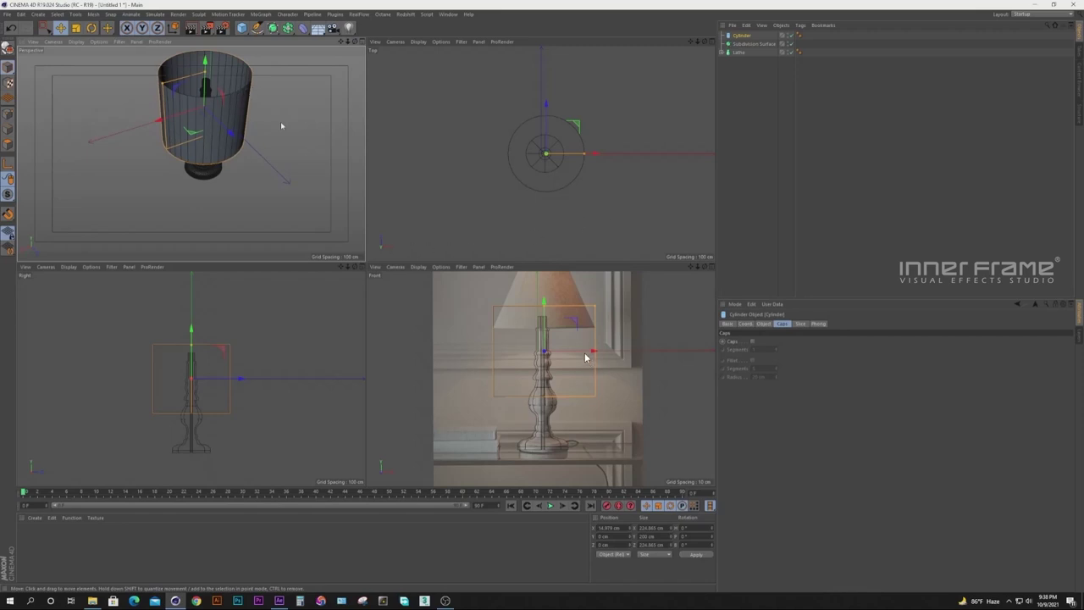
Make the Cylinder editable and select its top edge loop for scaling.
key(c)
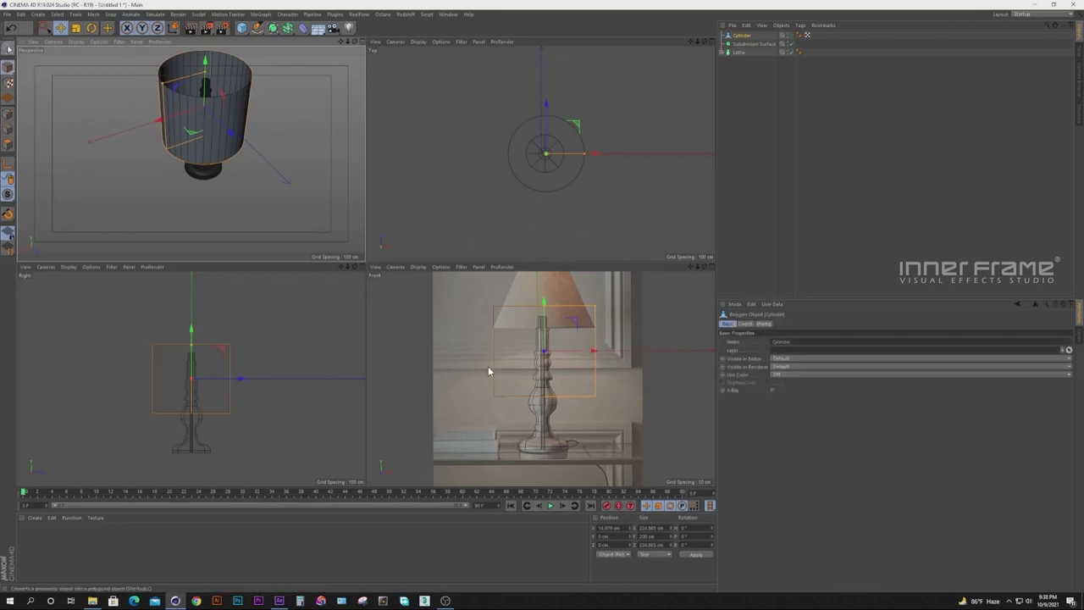
key(Return)
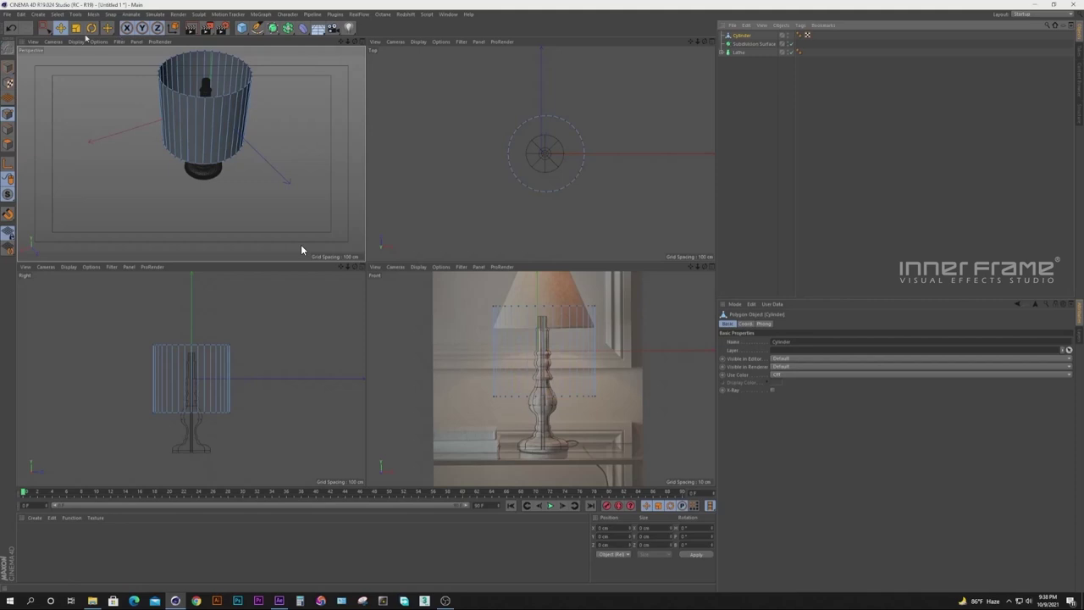
key(e)
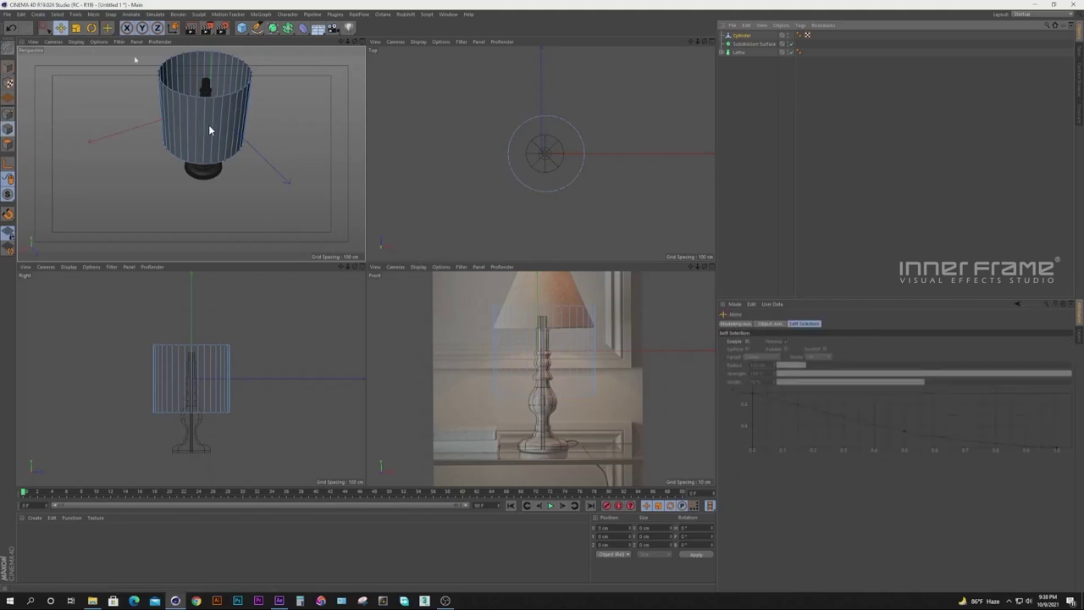
double_click(233, 91)
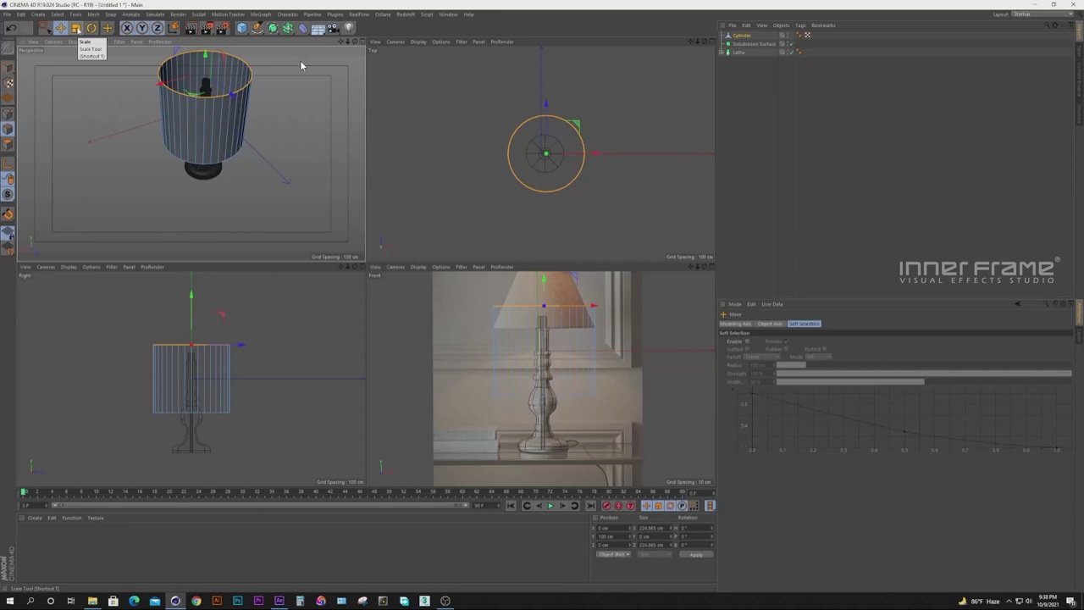
click(76, 28)
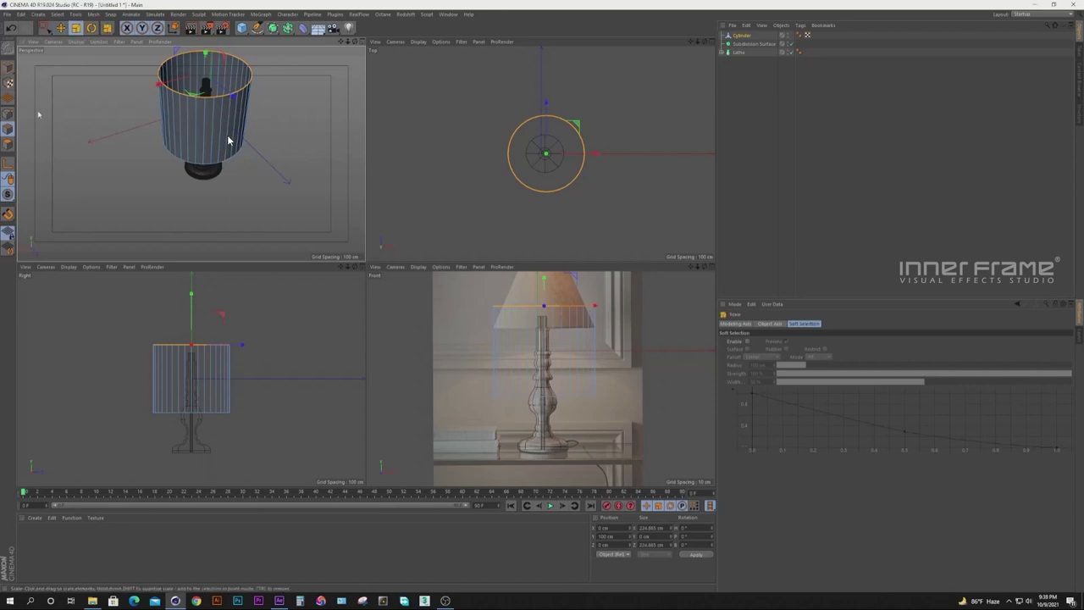
Move the whole Cylinder up along Y so its lower rim aligns with the bottom of the photo's lampshade.
click(8, 67)
click(61, 28)
drag(544, 320, 545, 253)
drag(691, 266, 680, 327)
Lower the Cylinder's top edge loop along Y to the top of the lampshade in the photo.
click(8, 129)
drag(341, 42, 337, 99)
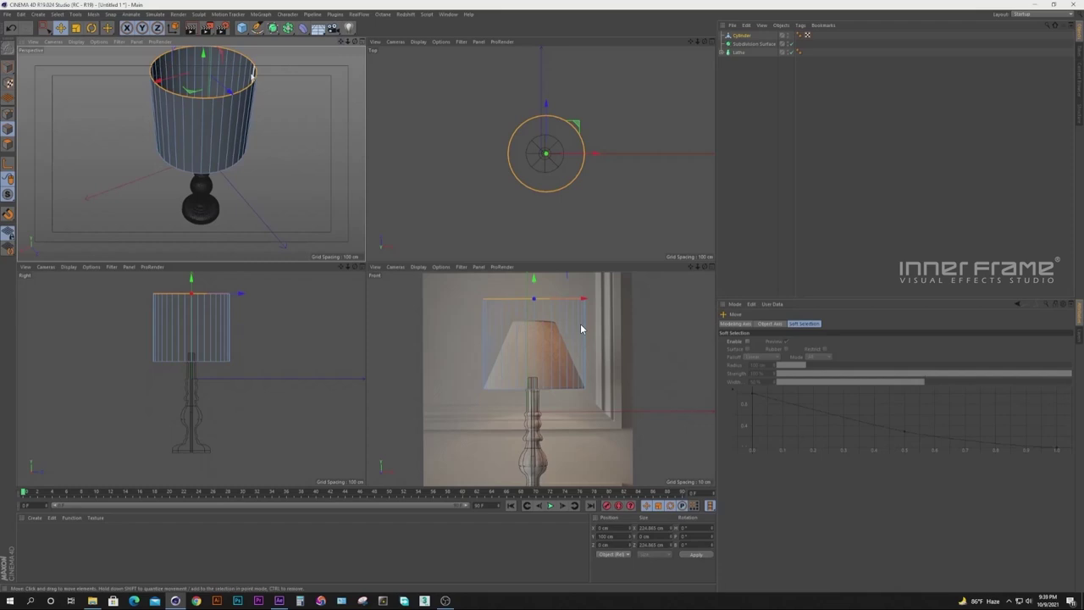
drag(581, 329, 580, 348)
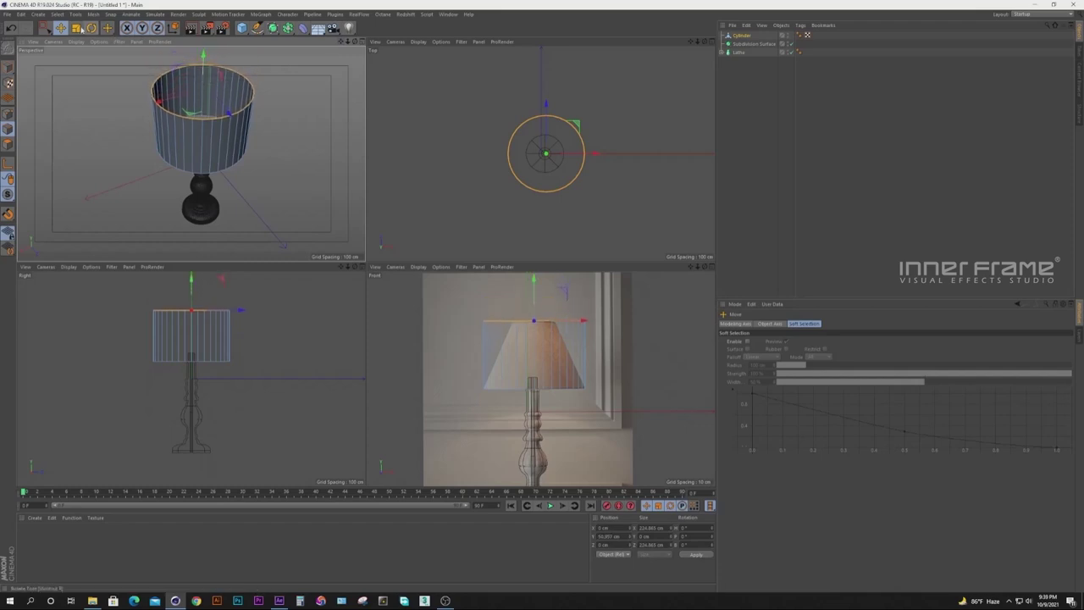
Scale the top edge loop inward to match the photo's tapered lampshade and clear the edge selection.
click(76, 27)
drag(279, 73, 103, 149)
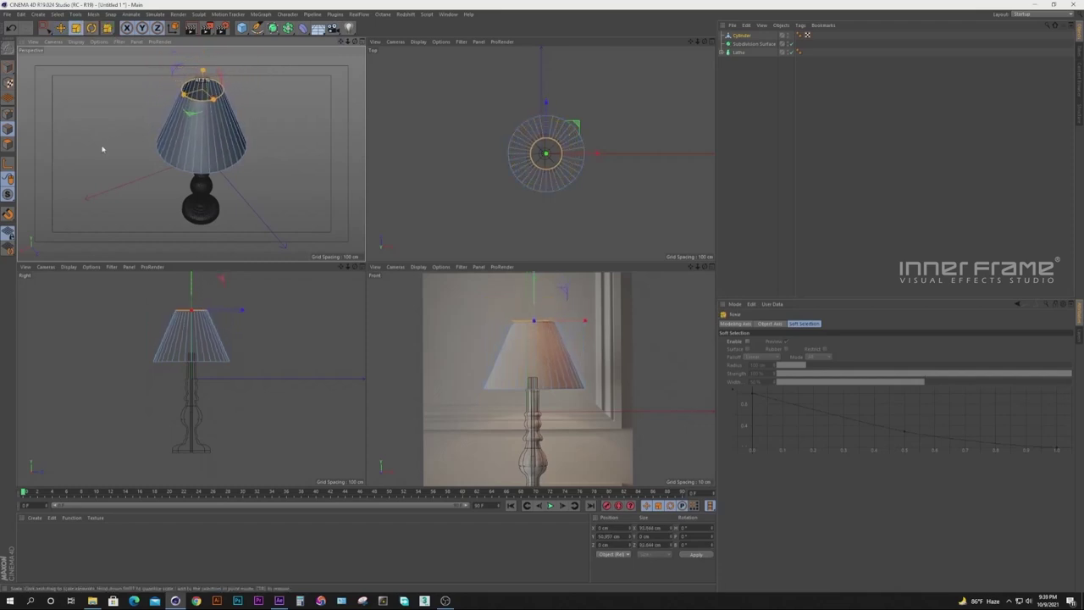
key(e)
click(597, 302)
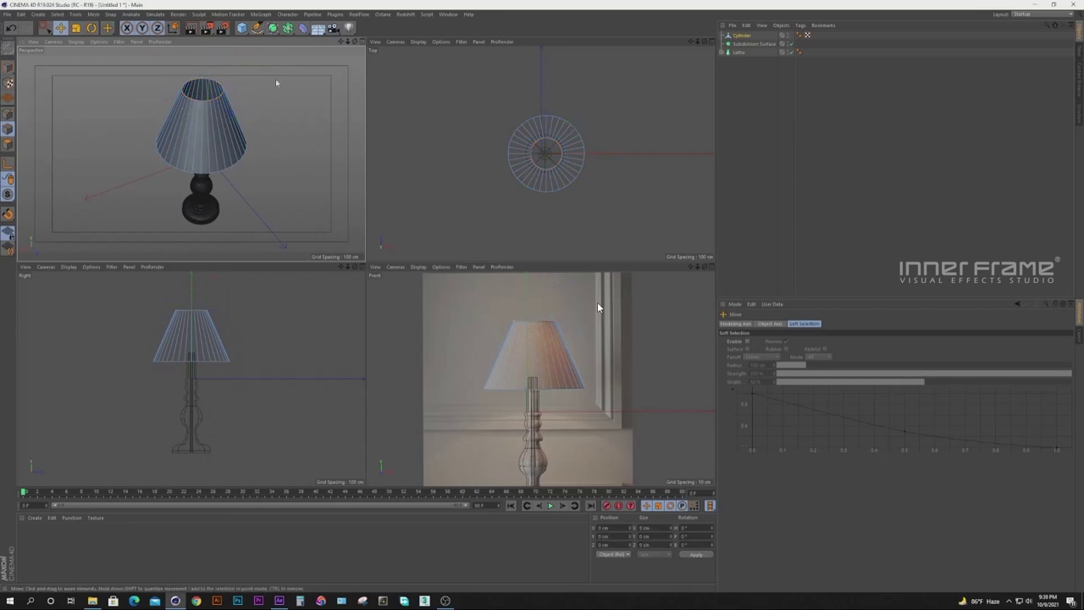
drag(596, 351, 589, 316)
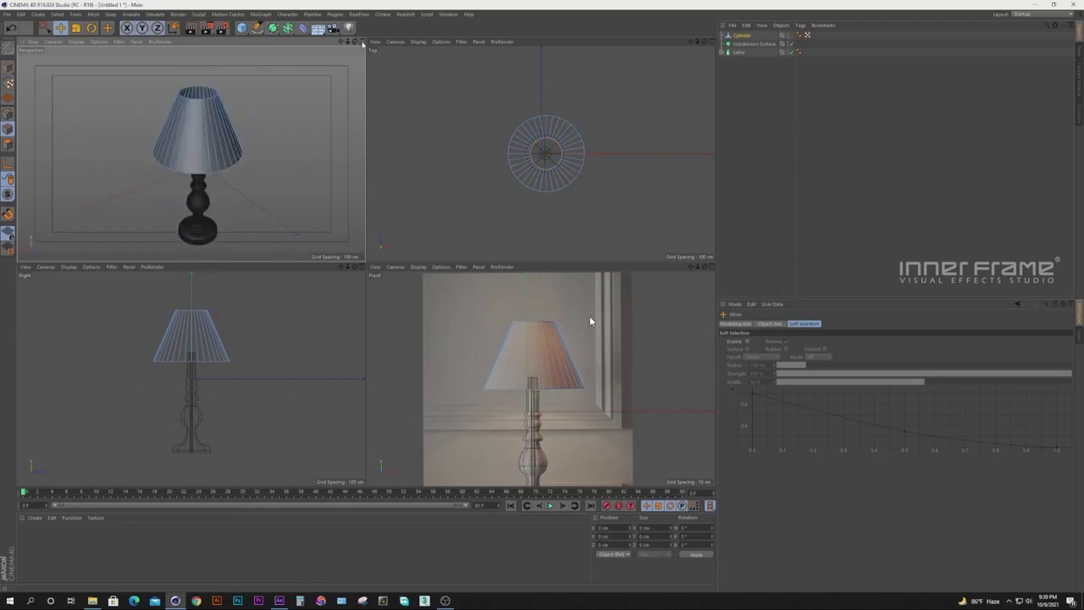
Select the lampshade Cylinder's bottom edge loop and convert it to a spline with Edge to Spline.
key(F1)
drag(698, 42, 700, 7)
scroll(581, 297, up, 5)
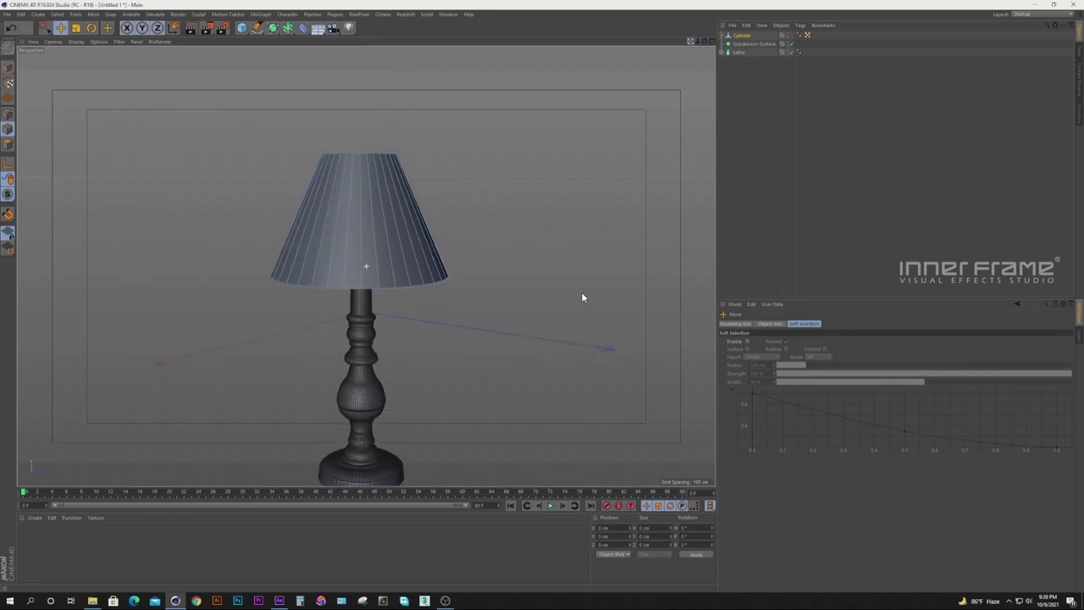
drag(704, 41, 705, 53)
double_click(392, 262)
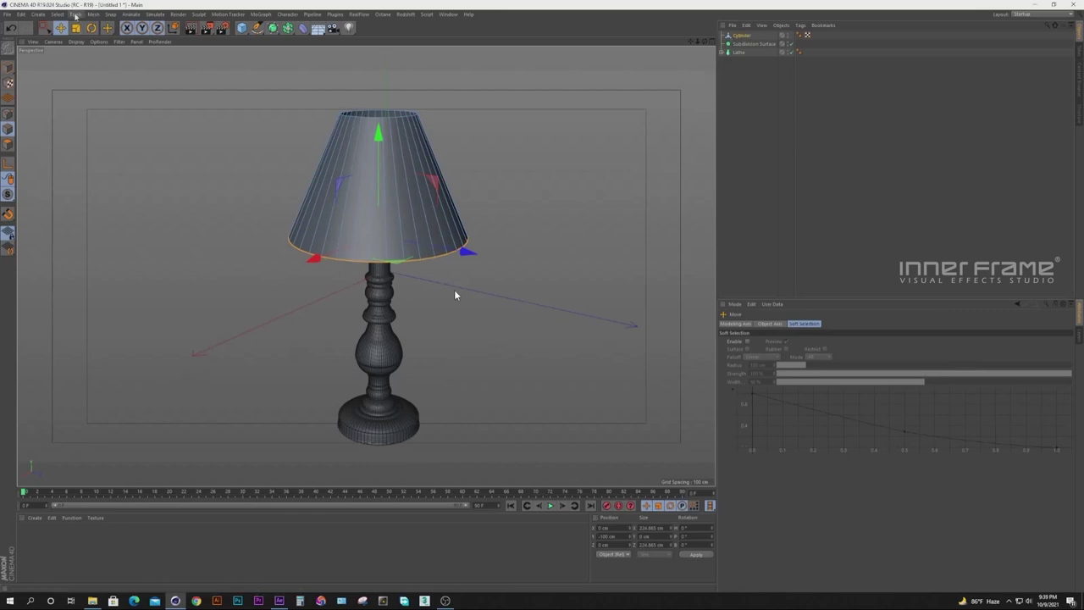
click(66, 17)
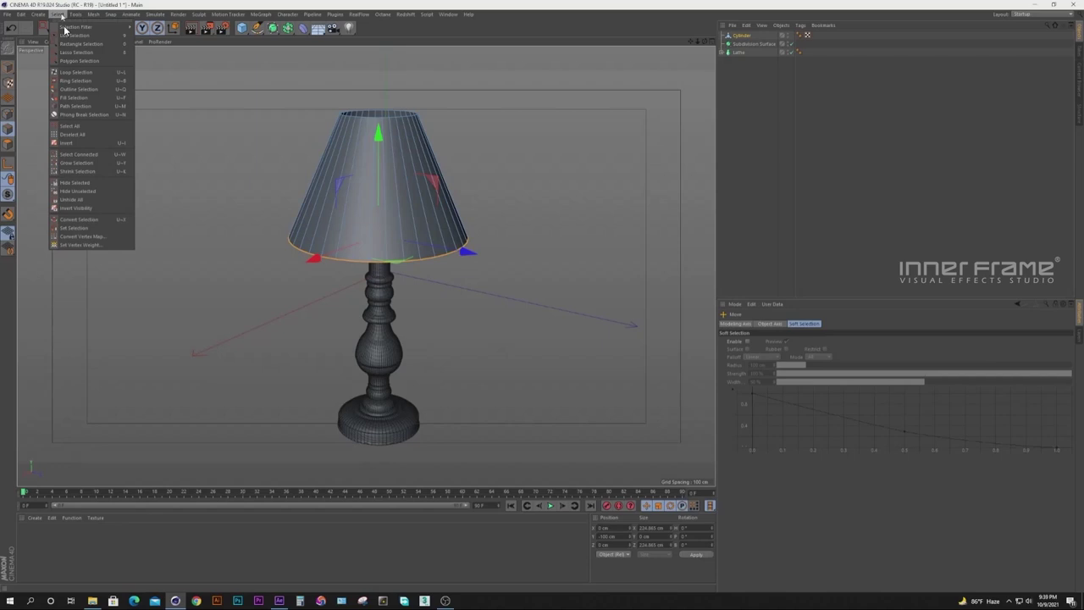
click(144, 105)
click(93, 15)
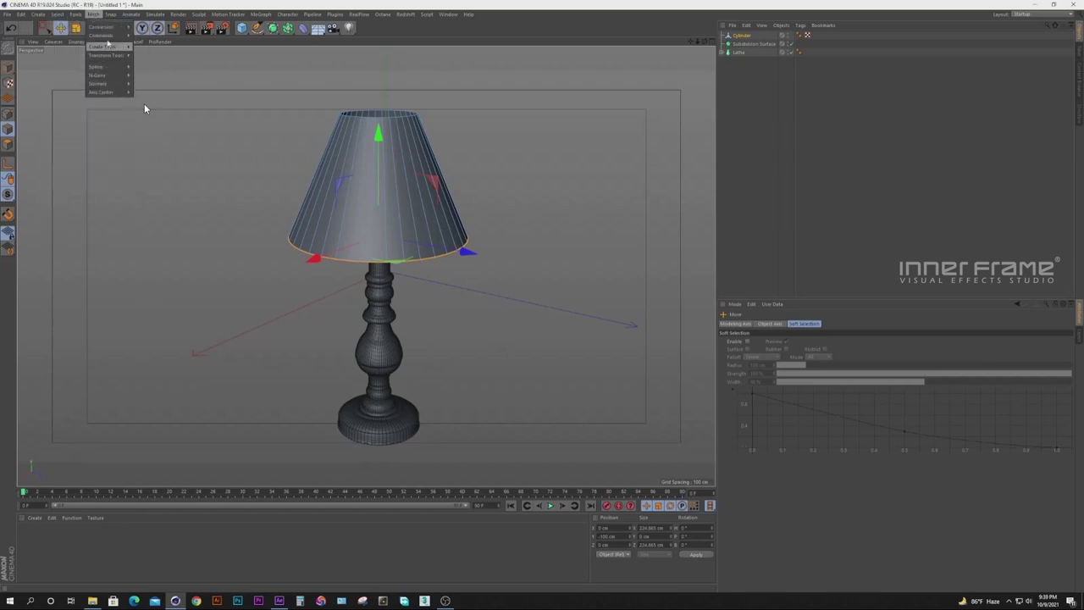
mouse_move(108, 35)
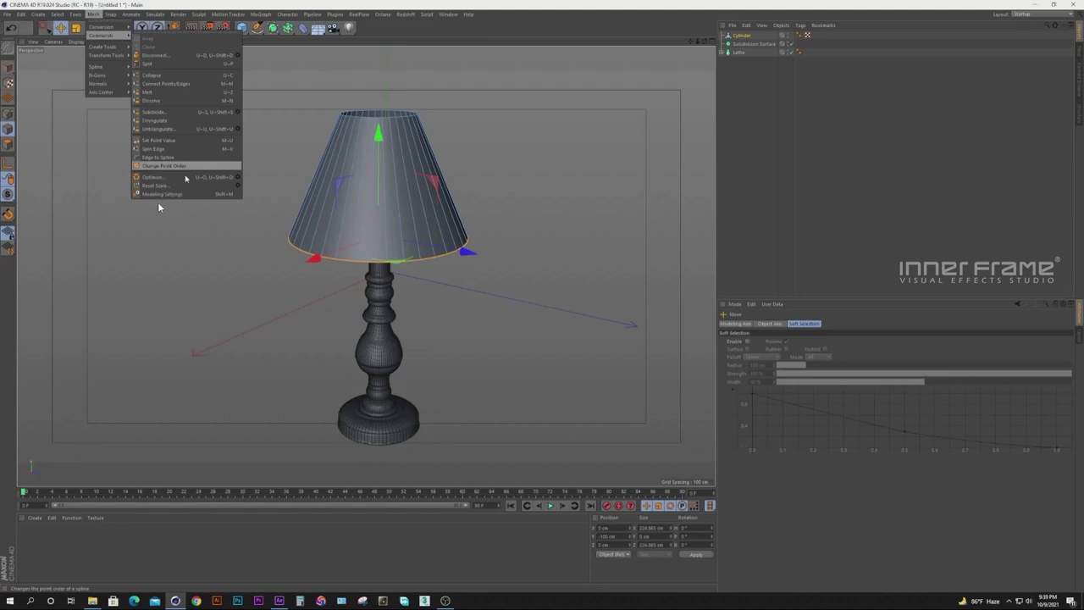
click(171, 159)
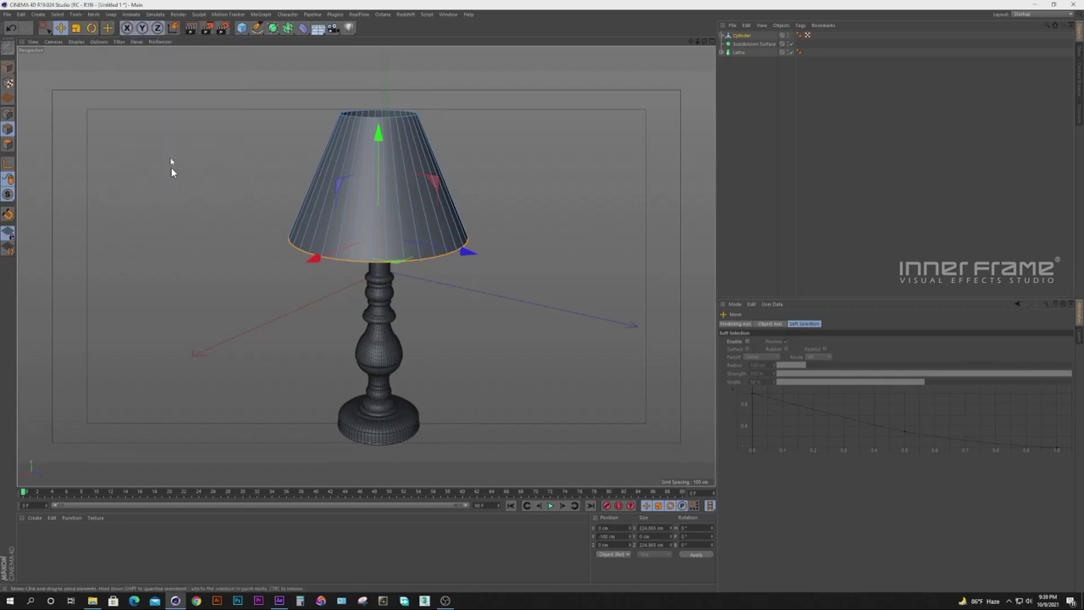
Move the rim spline out of the Cylinder to the top level, then briefly hide the Cylinder to inspect the spline.
click(722, 35)
drag(743, 44, 750, 32)
click(742, 71)
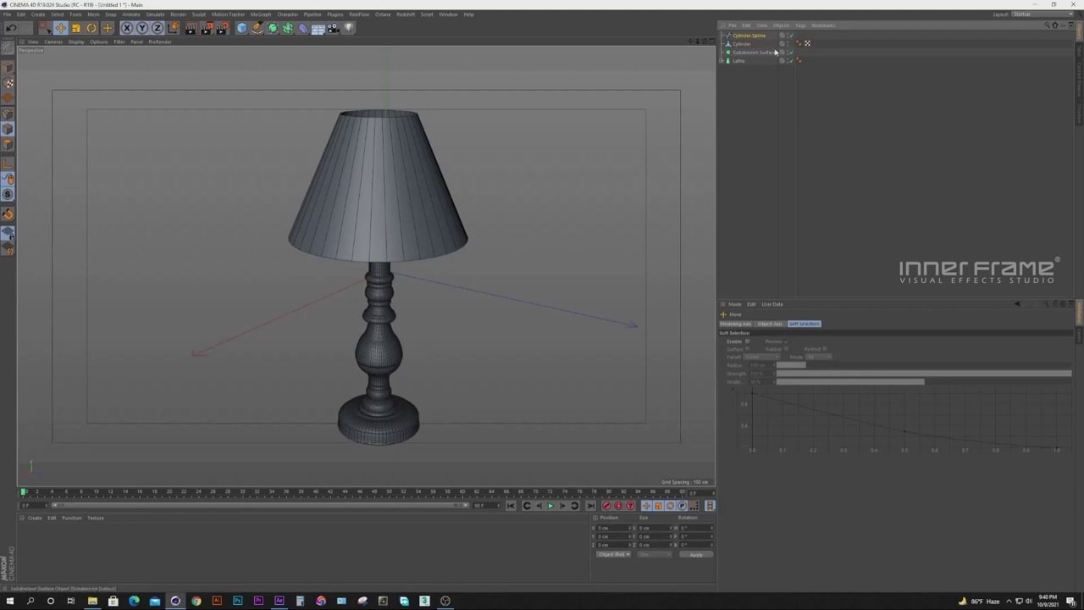
double_click(788, 43)
click(741, 36)
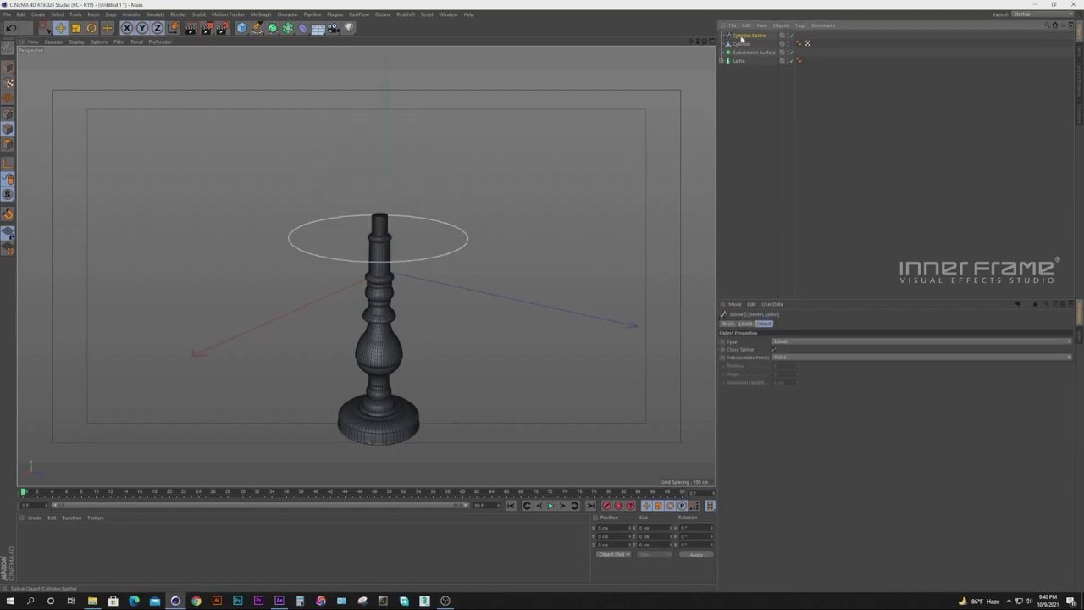
click(789, 44)
Add a Circle spline and set its radius to 2 cm.
click(258, 28)
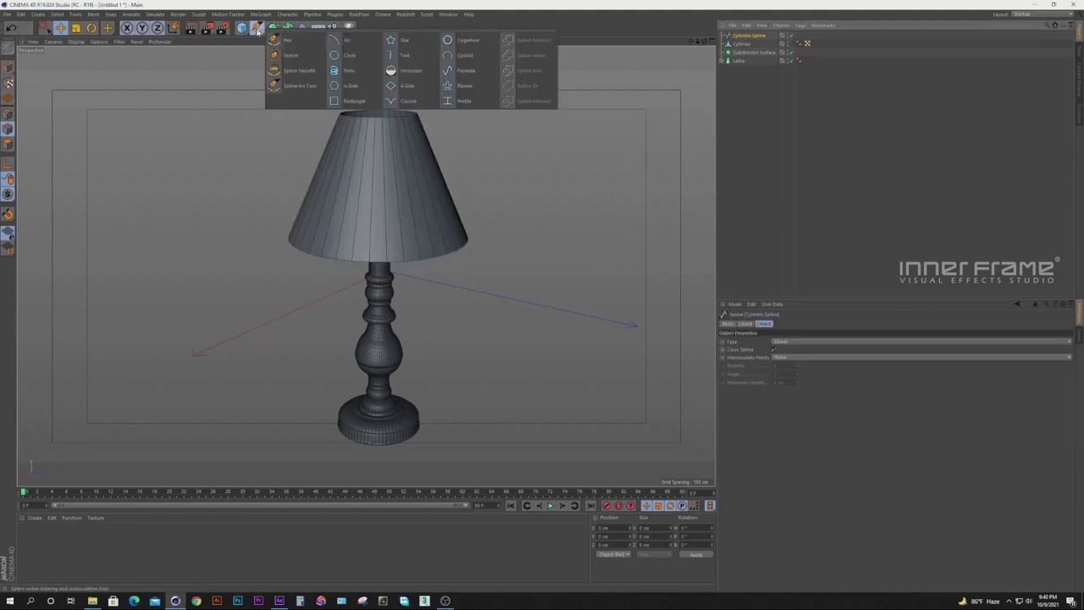
click(374, 75)
double_click(789, 357)
text(2)
key(Return)
Create a Sweep with the Circle as profile and the bottom rim spline as path for the lampshade's lower trim.
click(273, 28)
click(305, 70)
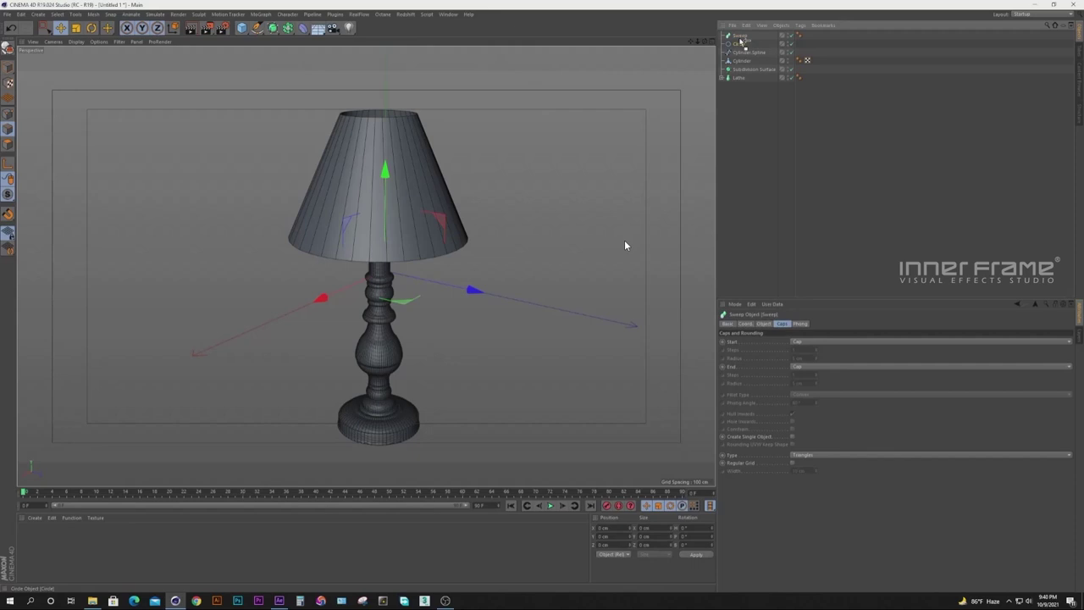
drag(740, 40, 740, 38)
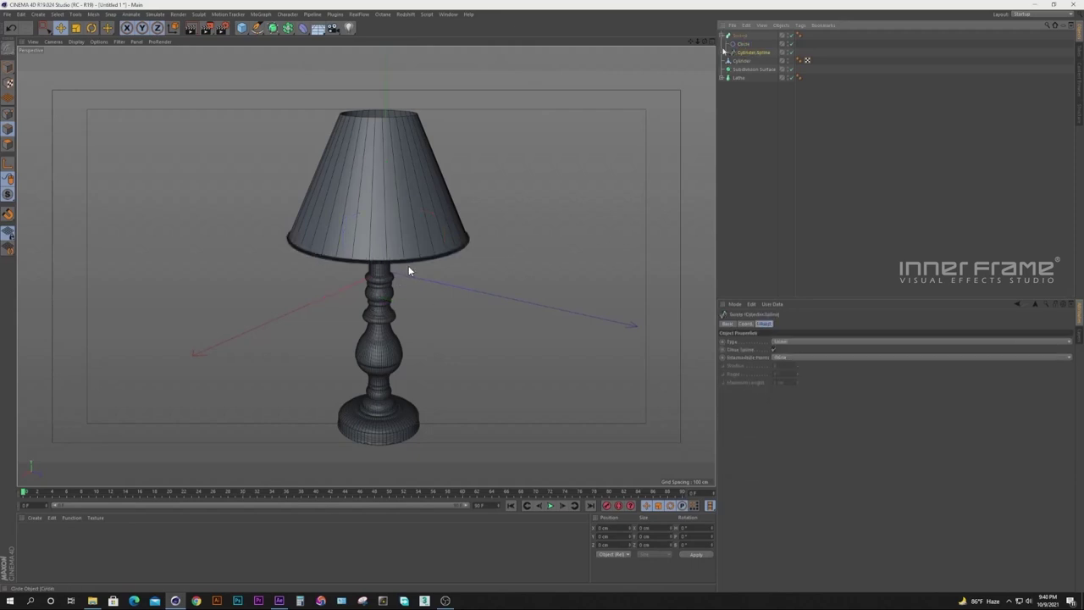
scroll(408, 266, up, 5)
click(75, 41)
click(53, 42)
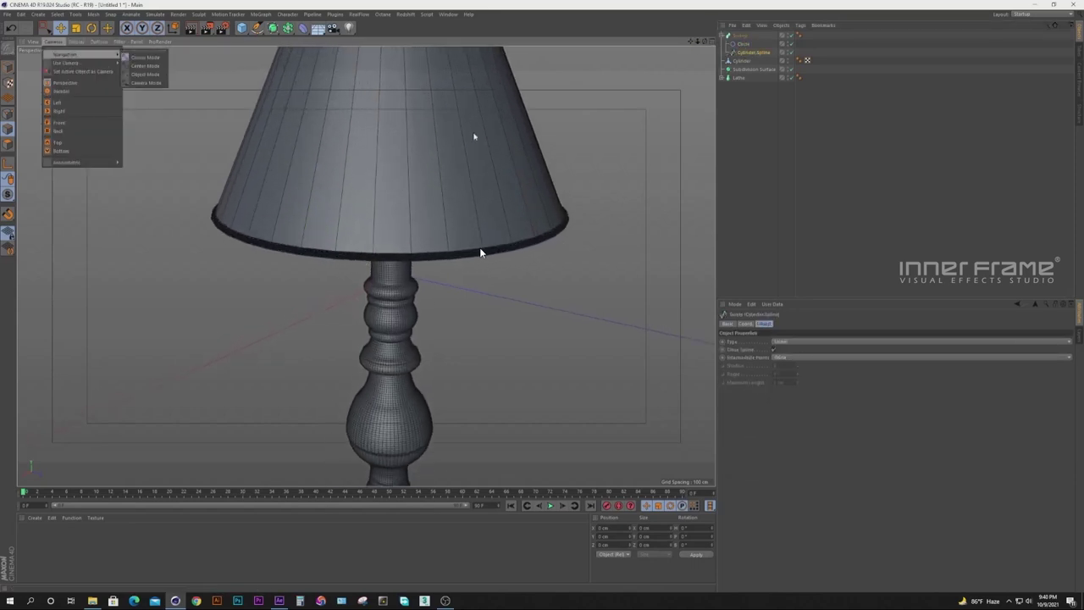
Set the intermediate points of both the trim's Circle and its path spline to Uniform, with a number of 2 each.
click(743, 44)
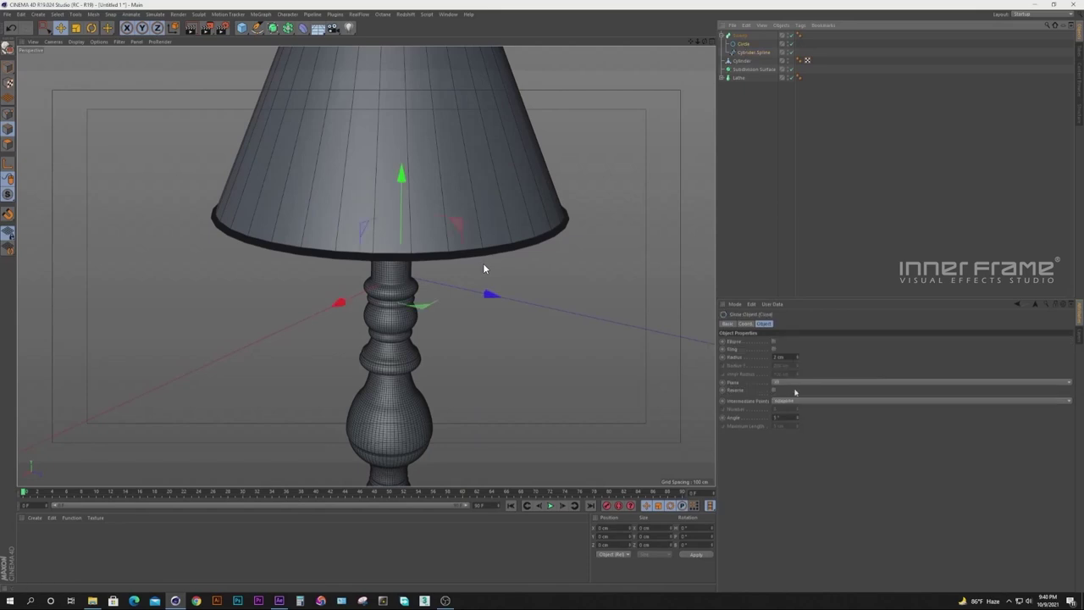
click(793, 401)
click(787, 426)
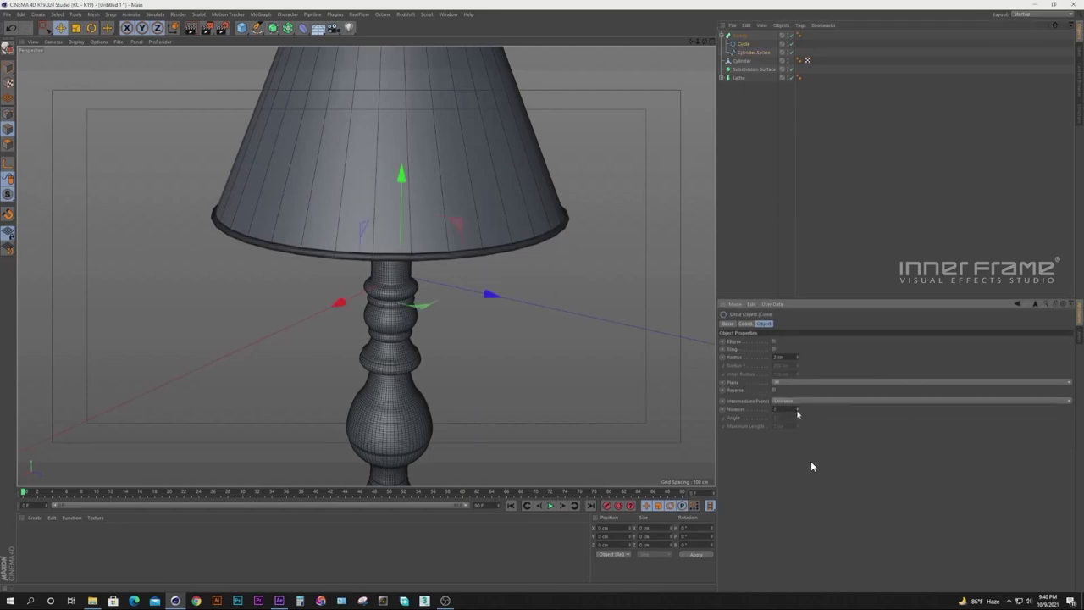
click(751, 53)
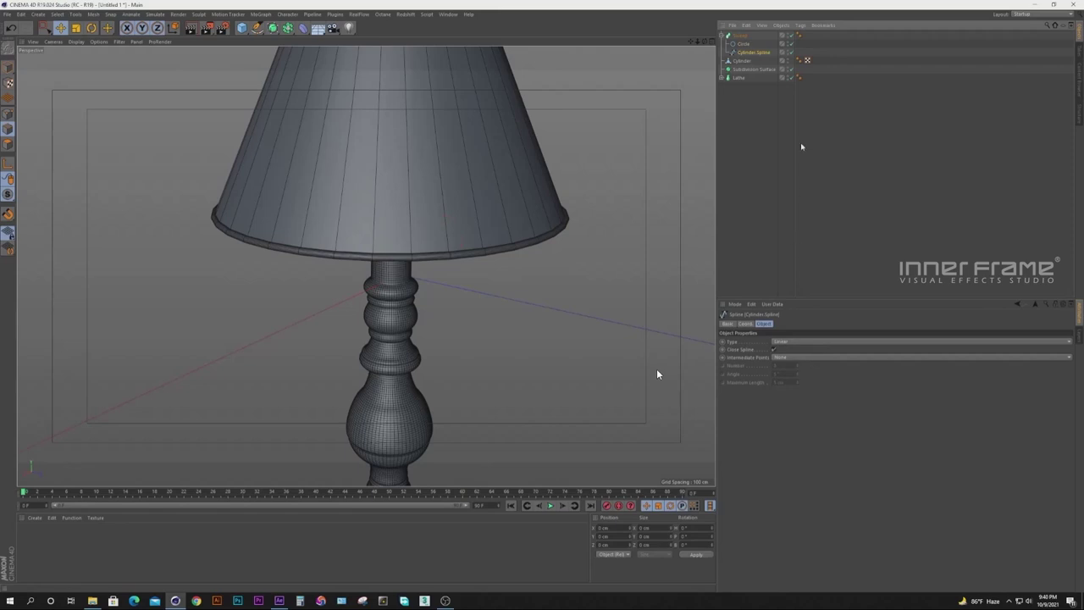
click(790, 358)
click(798, 375)
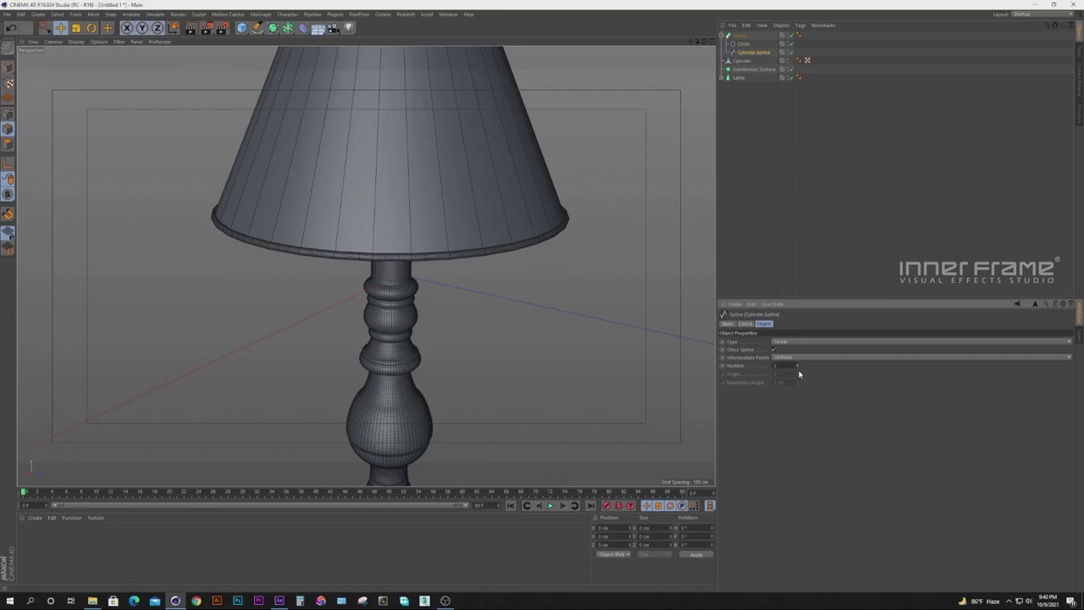
click(744, 44)
click(797, 410)
Select the lampshade Cylinder's top edge loop and convert it to a spline with Edge to Spline.
alt+right_drag(531, 305, 529, 303)
alt+drag(529, 303, 515, 282)
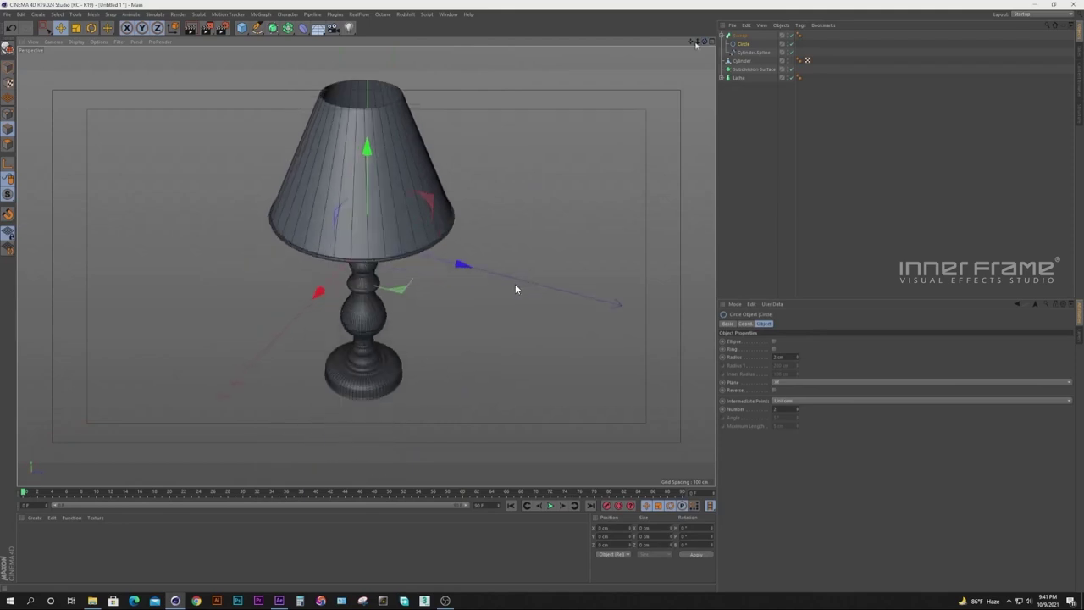
alt+middle_drag(515, 281, 509, 282)
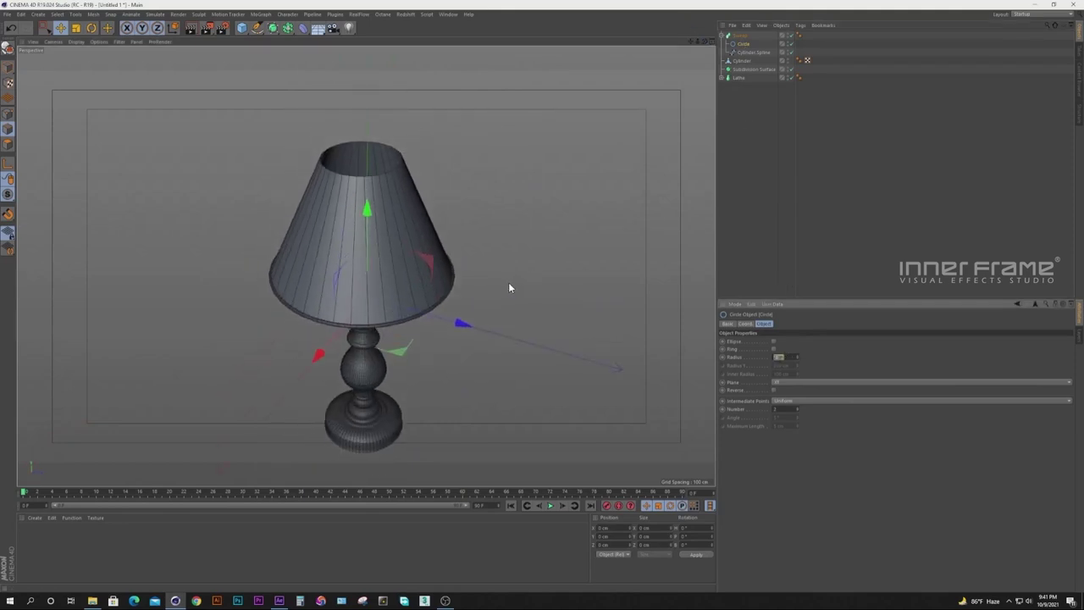
click(803, 208)
click(721, 35)
click(743, 43)
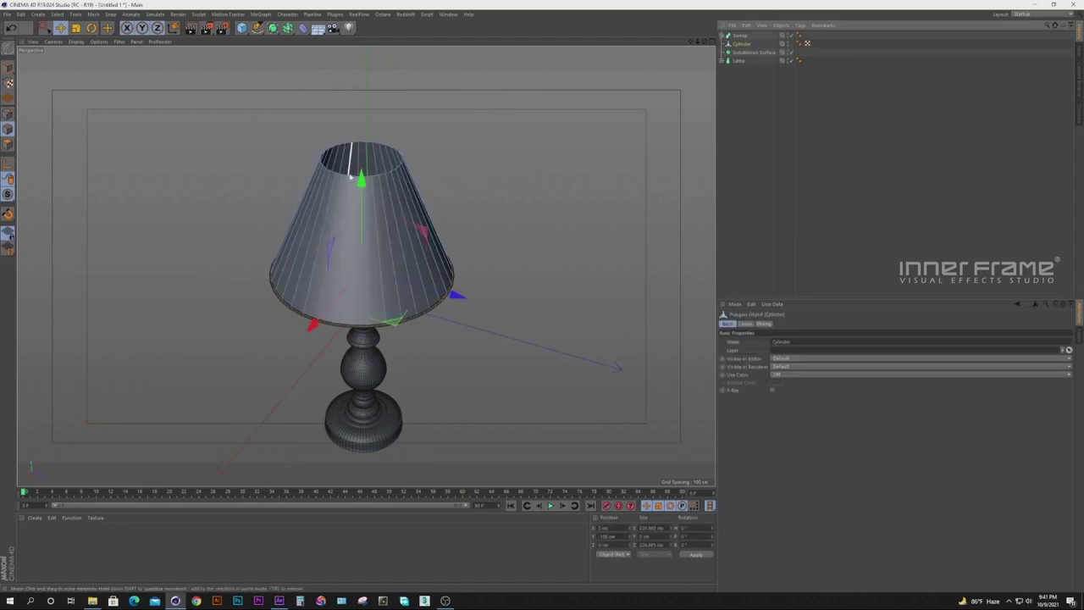
click(93, 13)
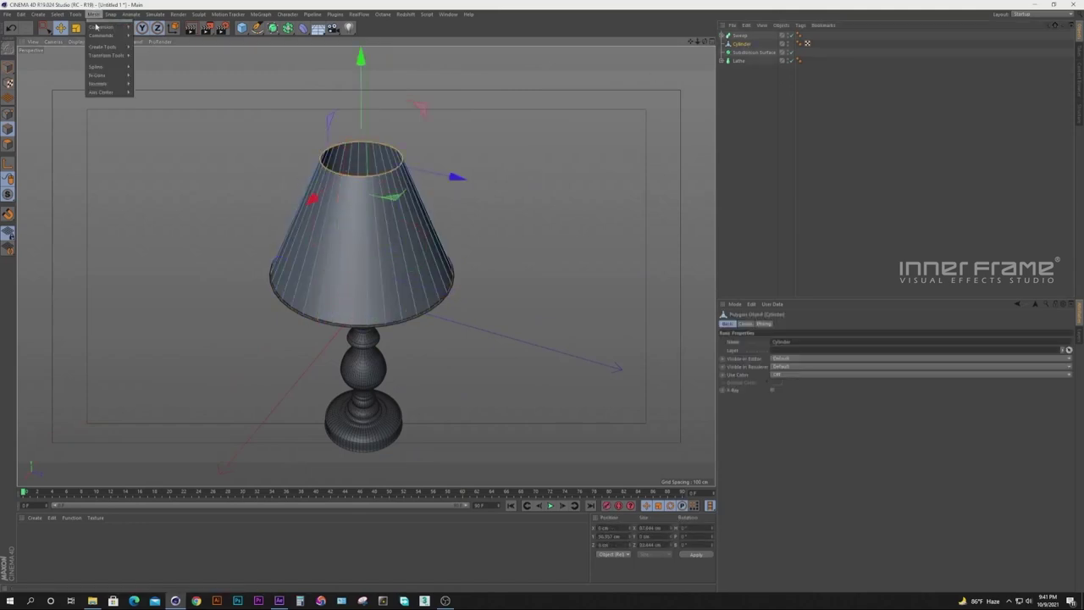
click(186, 161)
Duplicate the trim Sweep and replace the copy's path with the top rim spline to trim the lampshade's upper edge.
drag(752, 53, 743, 41)
click(734, 36)
click(721, 44)
click(744, 54)
click(747, 61)
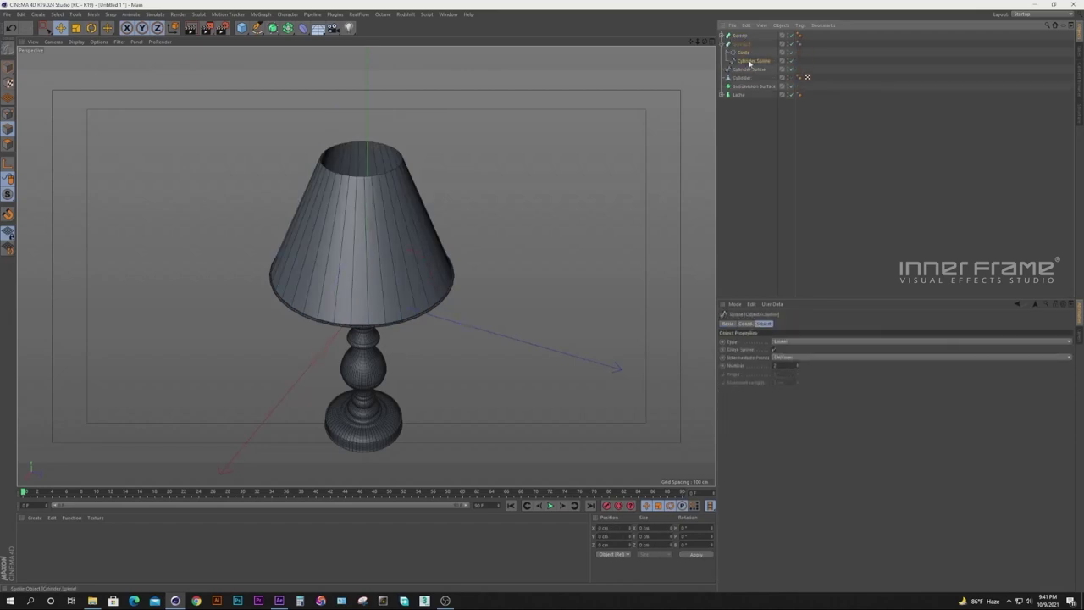
key(Delete)
drag(747, 64, 745, 57)
click(722, 45)
click(746, 71)
click(746, 112)
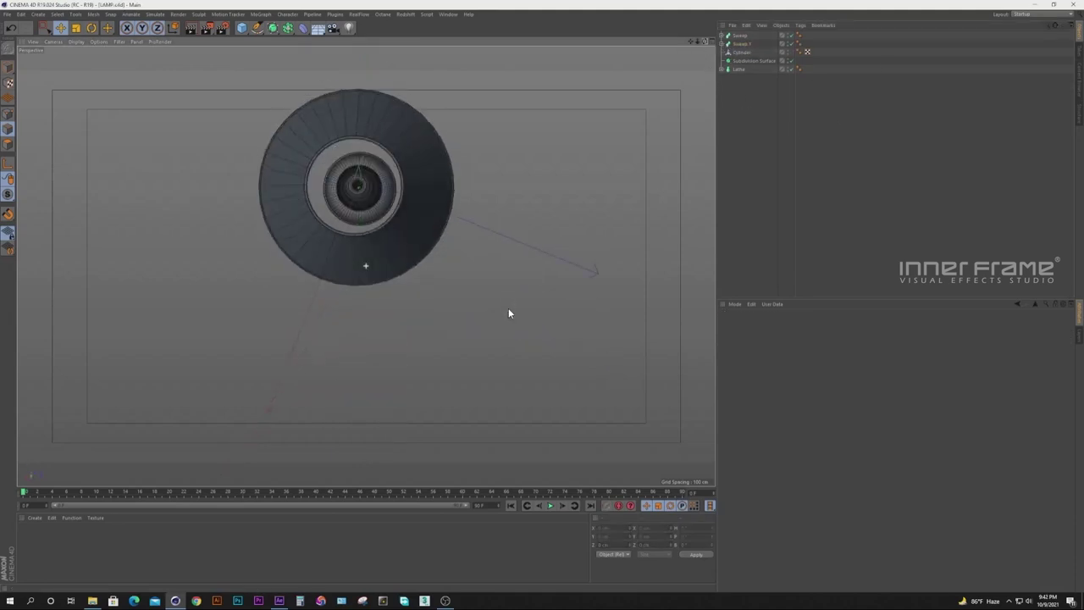
Check the trimmed lamp from different viewing angles and save the scene.
alt+drag(509, 309, 509, 299)
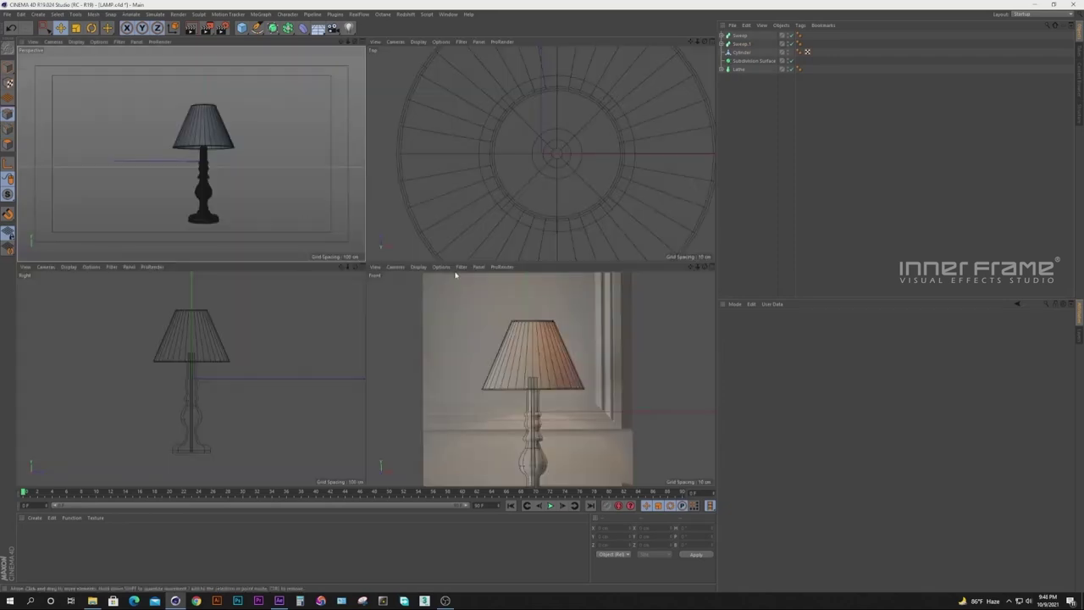
click(455, 275)
key(ctrl+s)
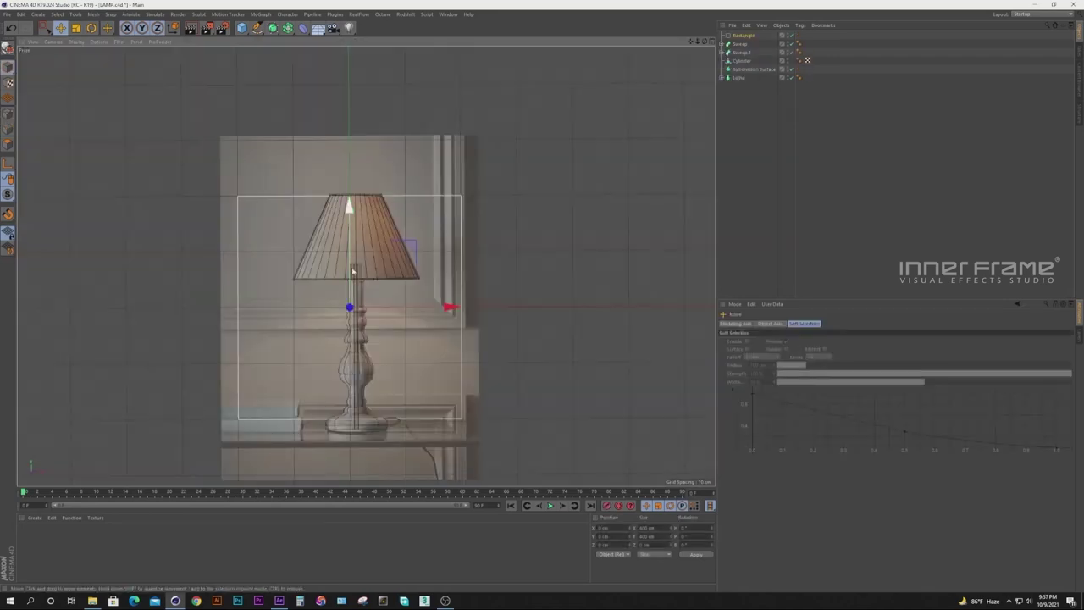
Move the large Rectangle spline to about X 6 cm and Y 168 cm, over the photo's wall panel.
drag(338, 255, 338, 167)
drag(450, 214, 453, 213)
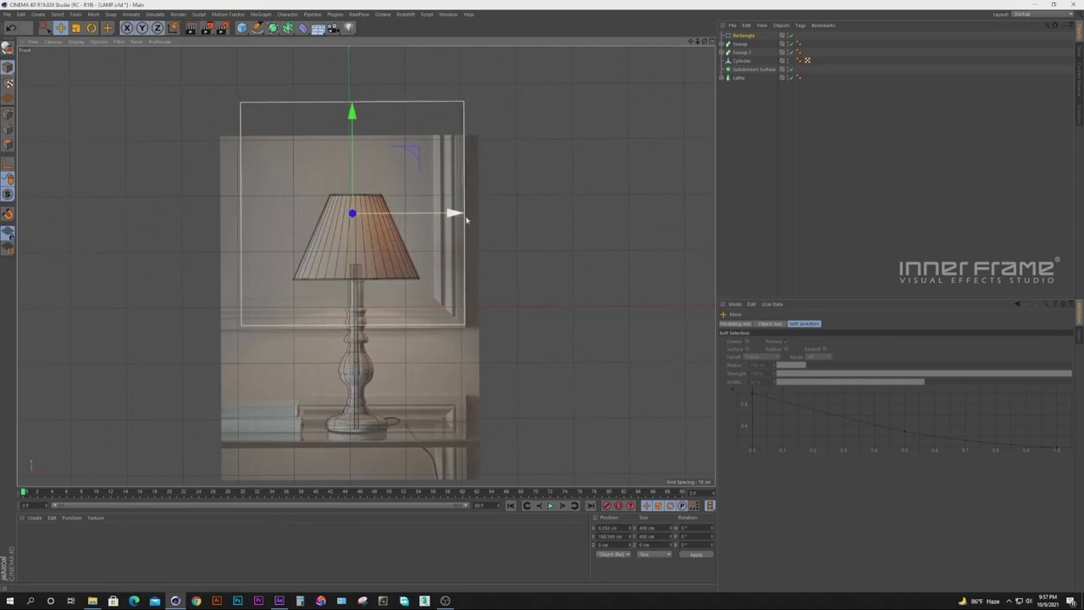
click(752, 36)
click(765, 325)
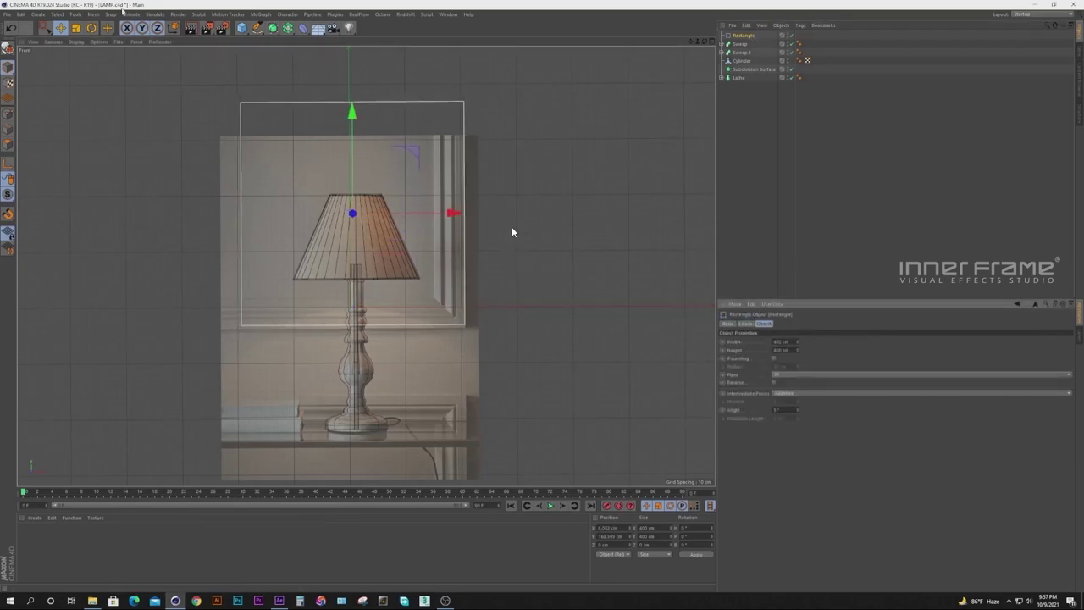
Scale the Rectangle to about 632 cm square and place its lower corner on the photo's wall moulding corner.
click(76, 28)
drag(398, 193, 512, 56)
click(61, 29)
drag(449, 215, 379, 214)
drag(287, 133, 288, 71)
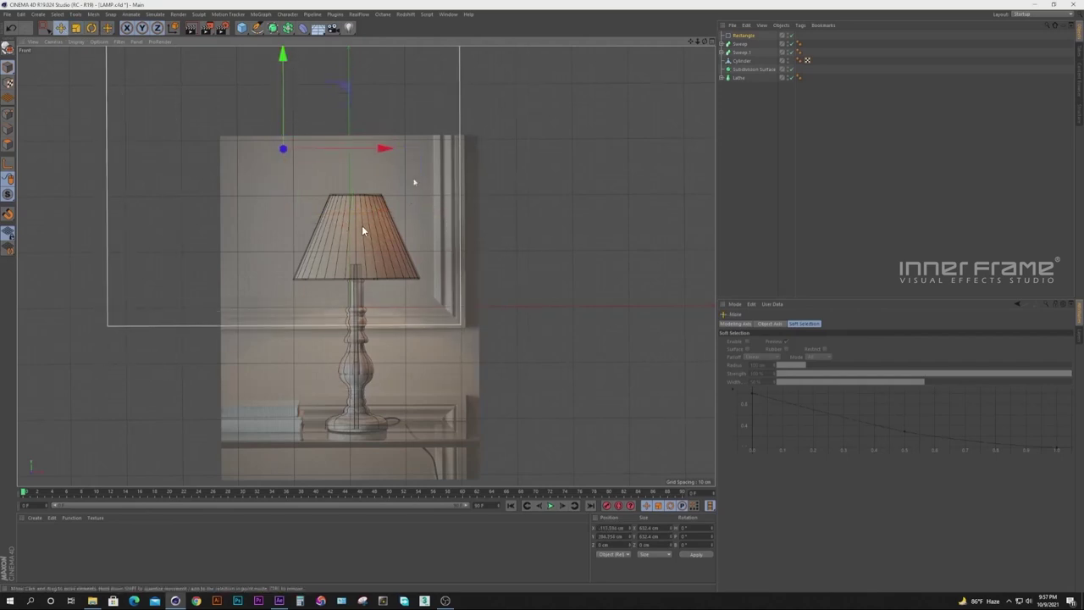
Move the large Rectangle back along Z to about 104 cm, behind the lamp.
middle_click(361, 224)
drag(356, 42, 279, 46)
drag(223, 90, 273, 83)
drag(356, 41, 432, 27)
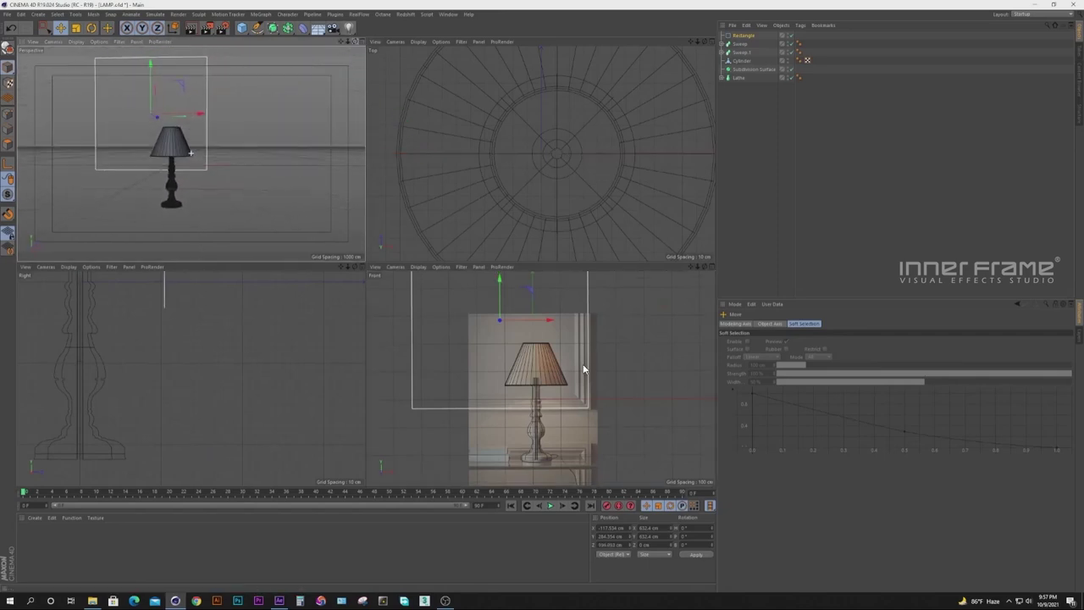
key(F1)
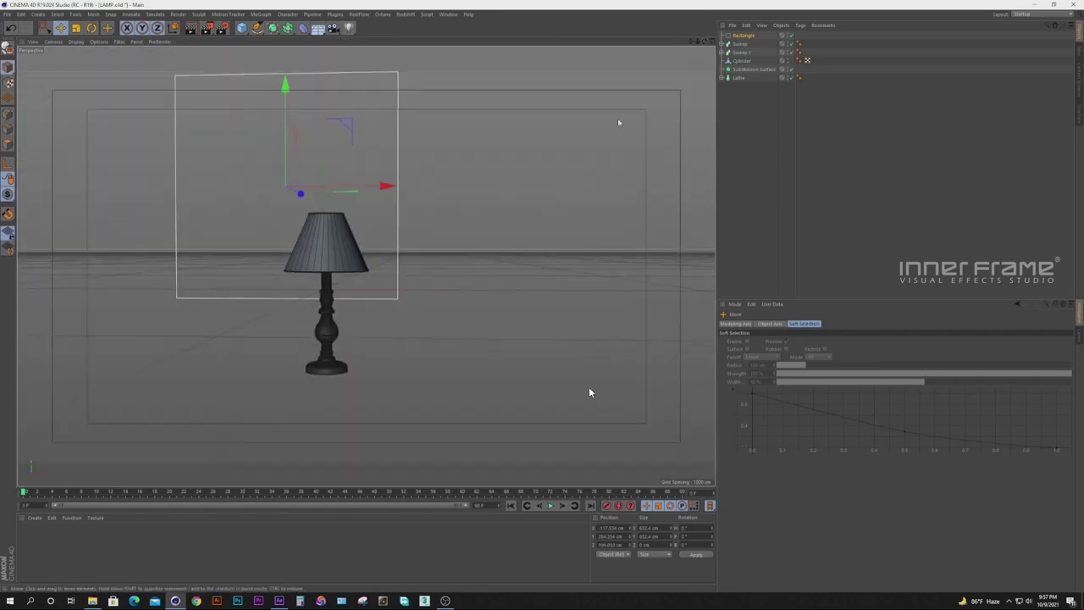
Add a 50 by 50 cm rectangle profile and Sweep it along the large Rectangle to form the wall frame.
drag(257, 27, 352, 103)
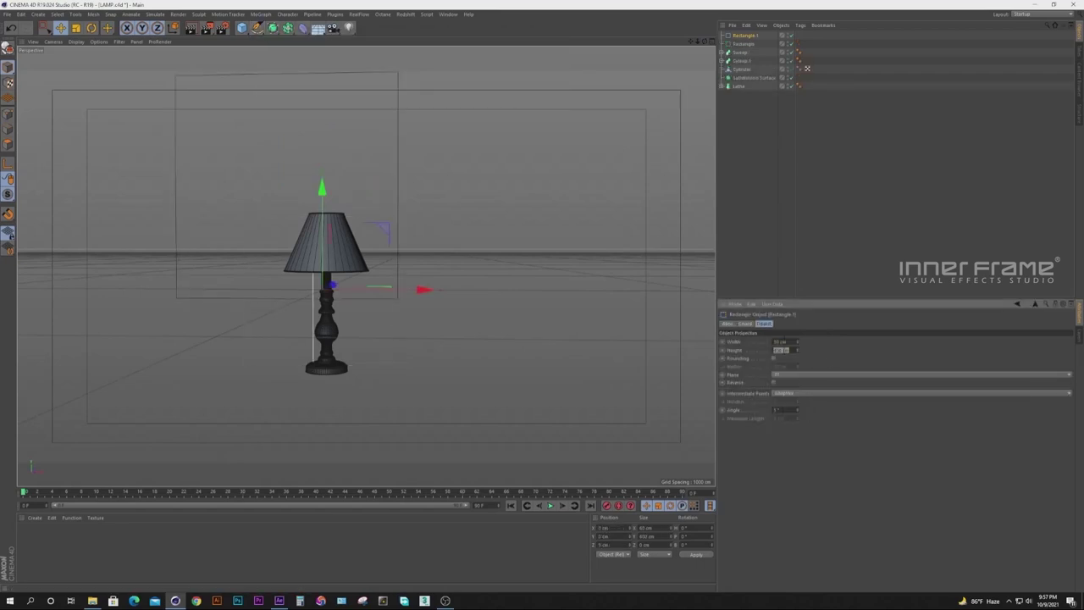
key(Return)
drag(273, 28, 306, 70)
mouse_move(743, 46)
mouse_down()
mouse_move(744, 35)
mouse_move(746, 48)
mouse_up()
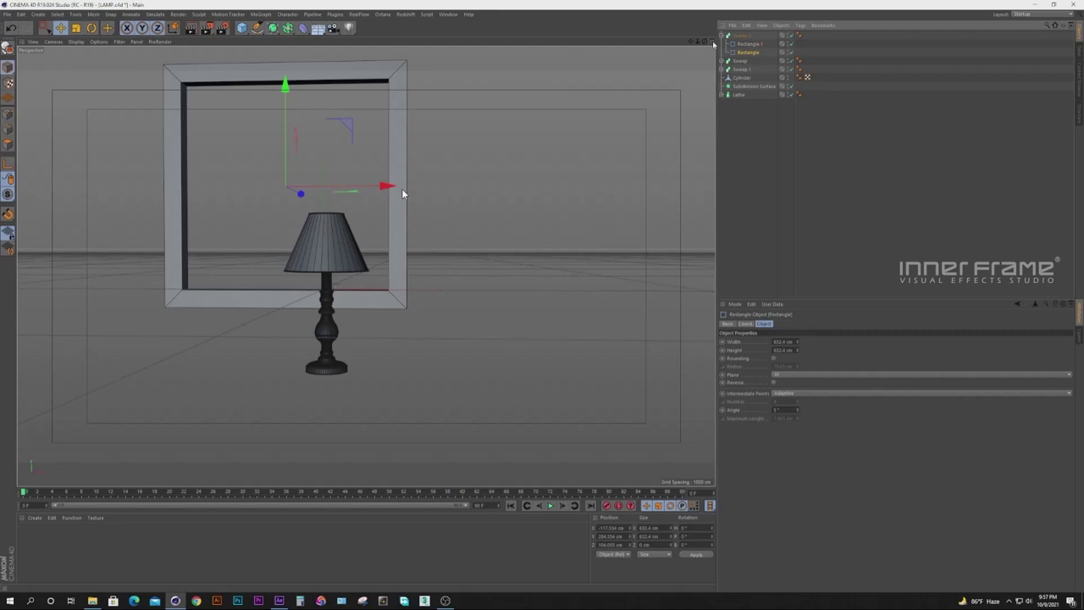
Raise the large Rectangle path to about Y 300 cm and slightly enlarge the small rectangle profile of the wall frame.
middle_click(459, 262)
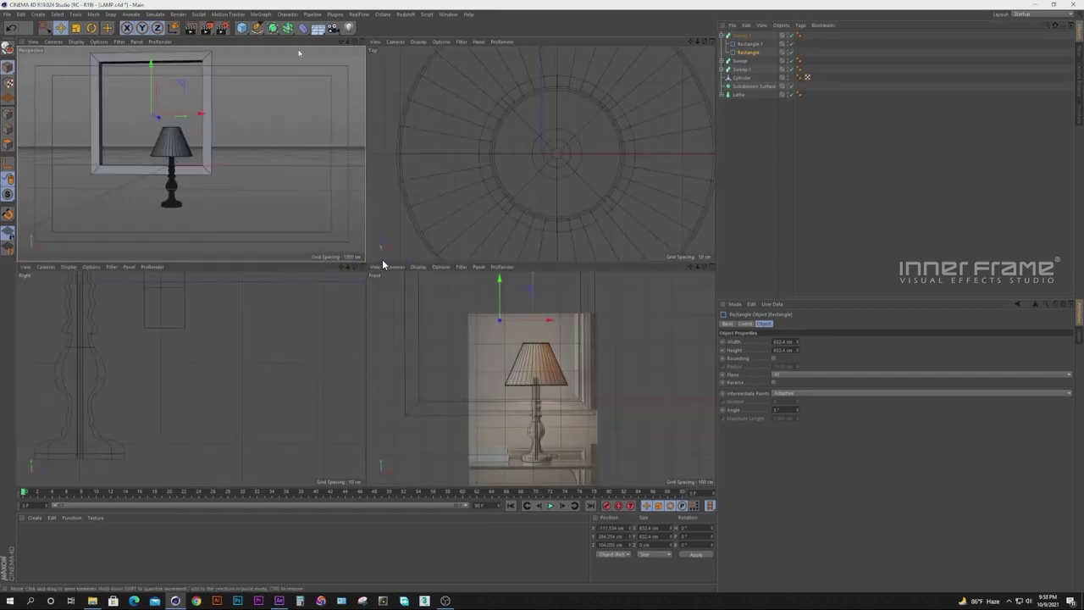
drag(503, 295, 503, 291)
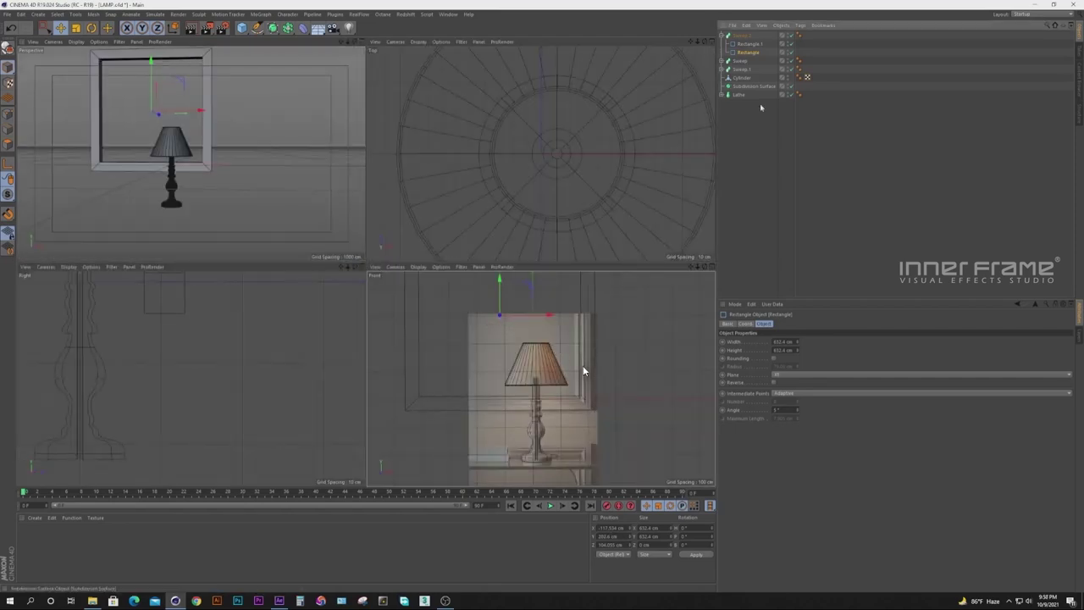
click(749, 44)
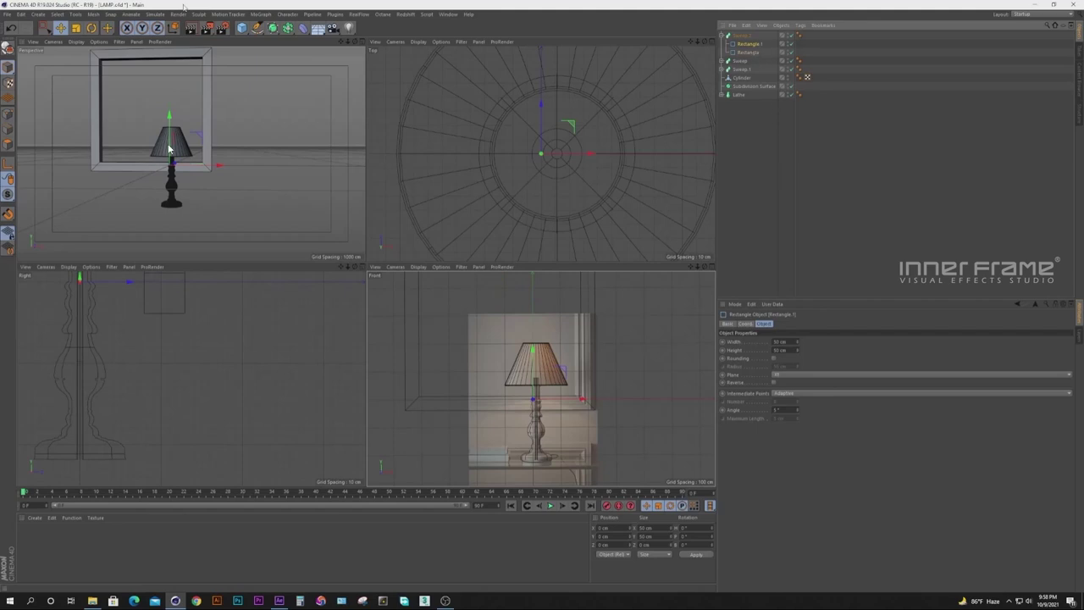
click(77, 28)
drag(236, 86, 270, 57)
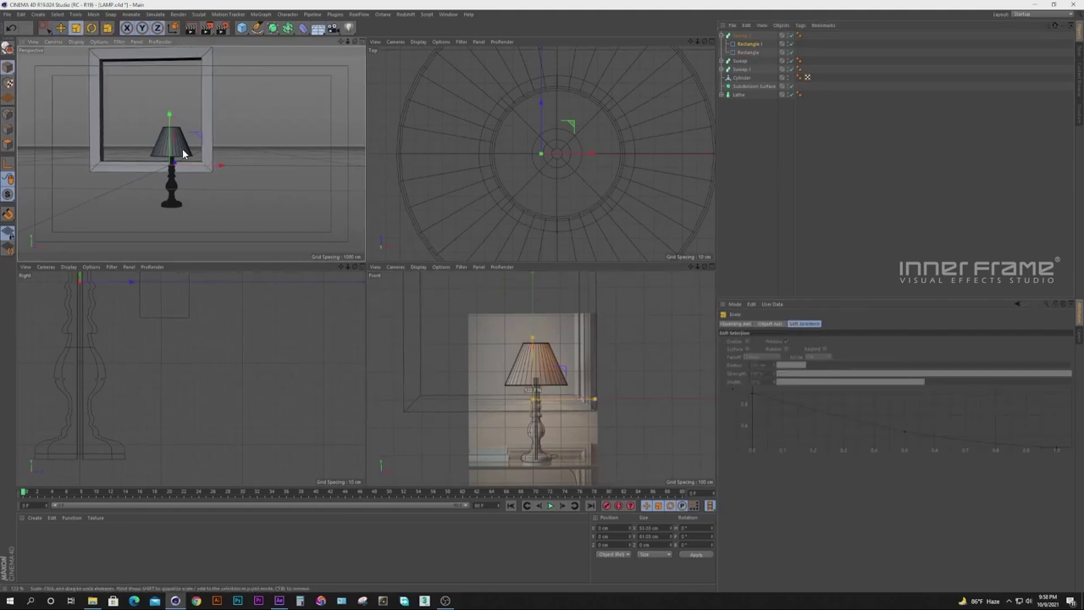
Move the wall frame's Sweep to about X -24 cm and slightly upward.
key(e)
click(103, 155)
drag(221, 165, 216, 166)
drag(66, 152, 66, 146)
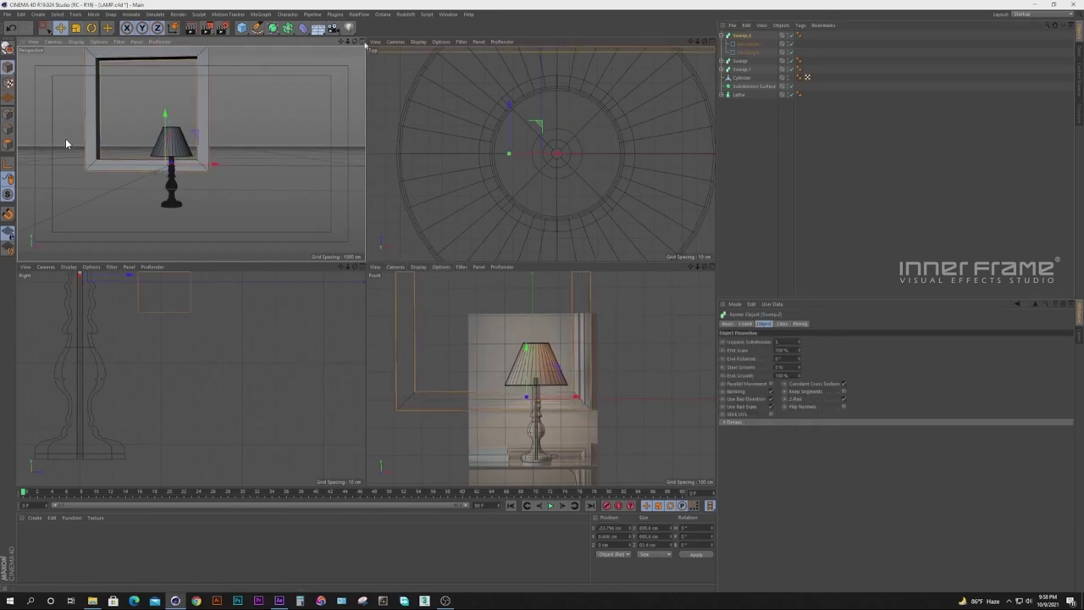
Scale the wall frame's rectangle profile up to about 61 cm square.
click(364, 42)
click(748, 44)
click(79, 29)
drag(446, 126, 376, 127)
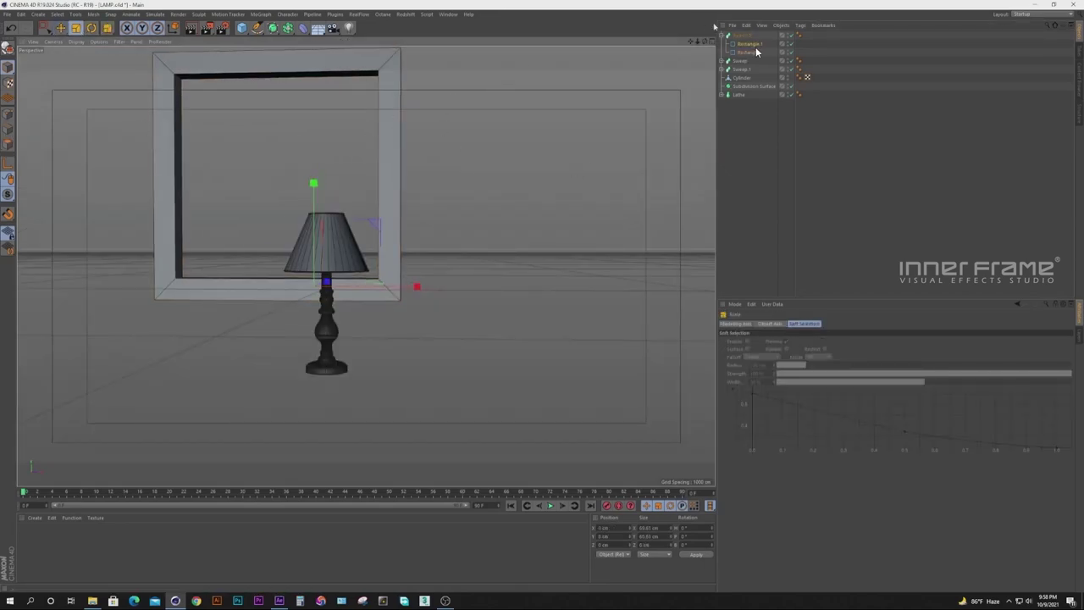
Disable the wall frame's Sweep and convert its small rectangle profile into an editable spline.
alt+drag(596, 117, 568, 119)
click(791, 36)
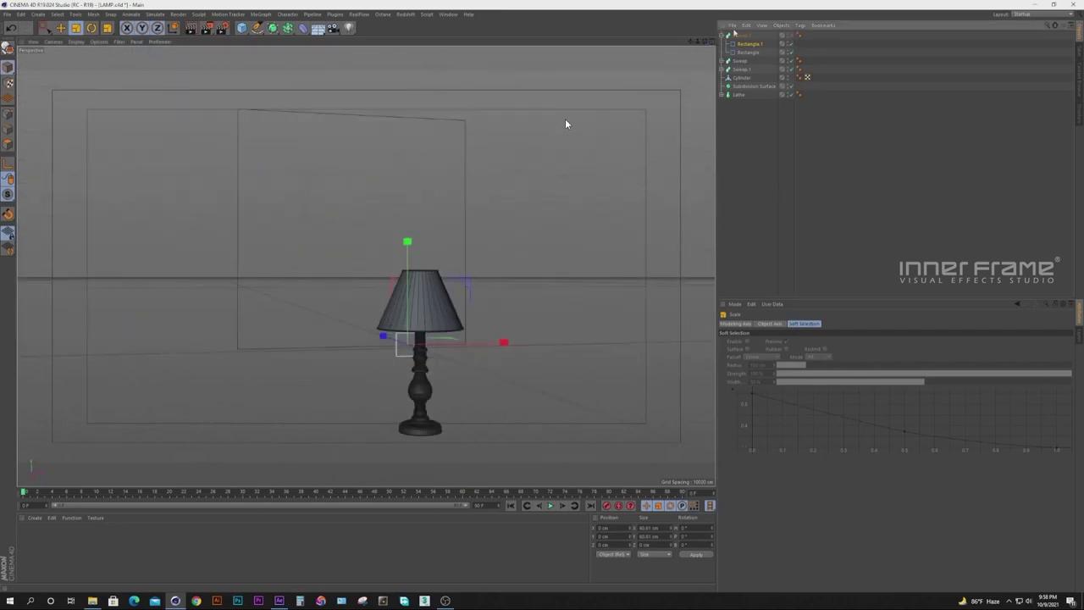
drag(697, 41, 696, 1)
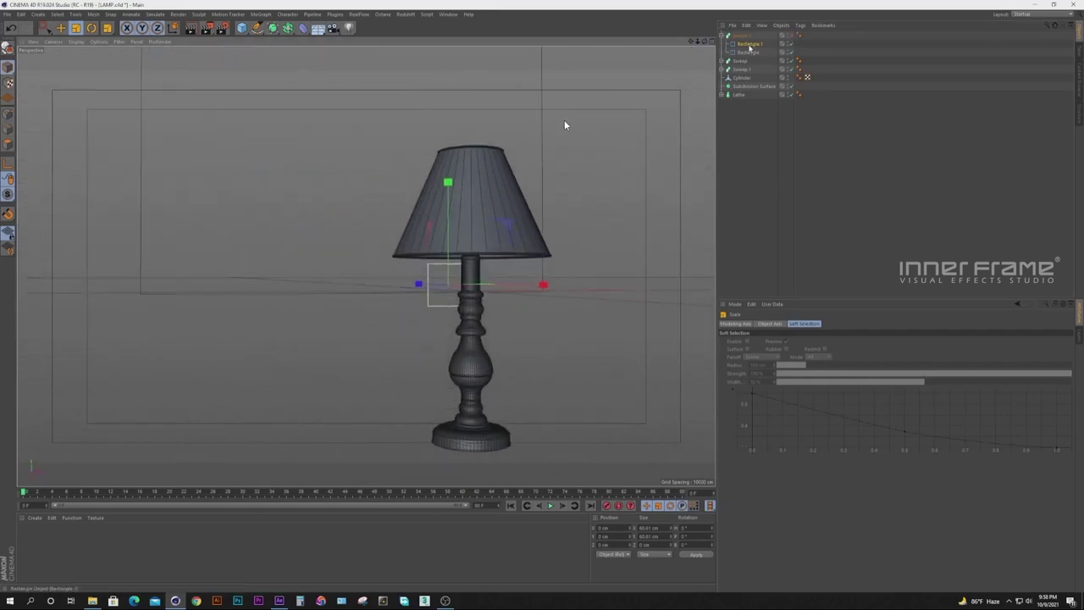
key(c)
Group all the lamp objects, name the group LAMP and hide it in the viewport.
click(515, 187)
shift+click(743, 95)
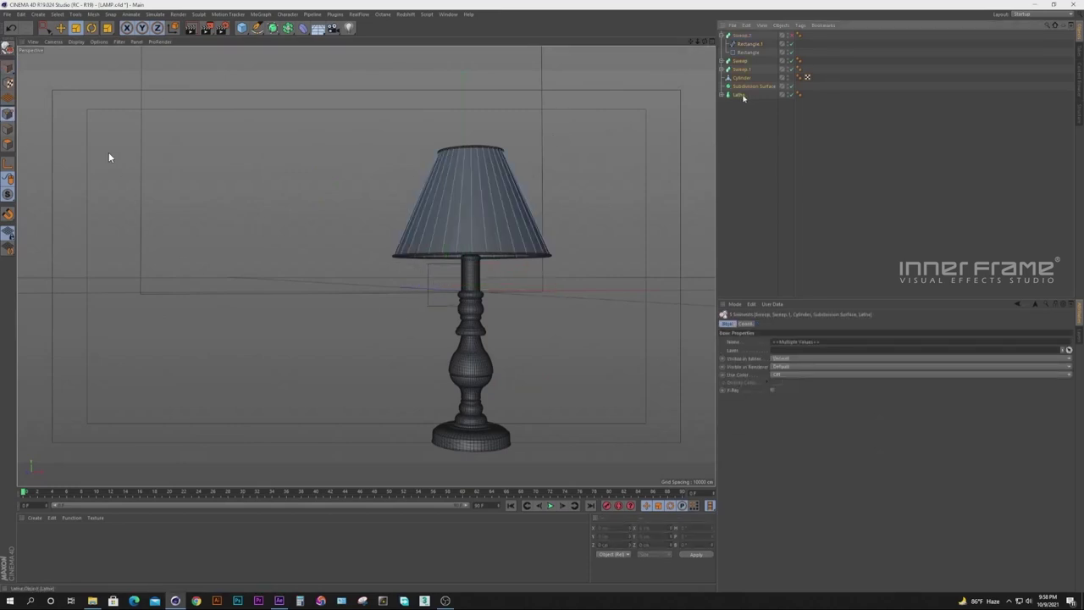
key(alt+g)
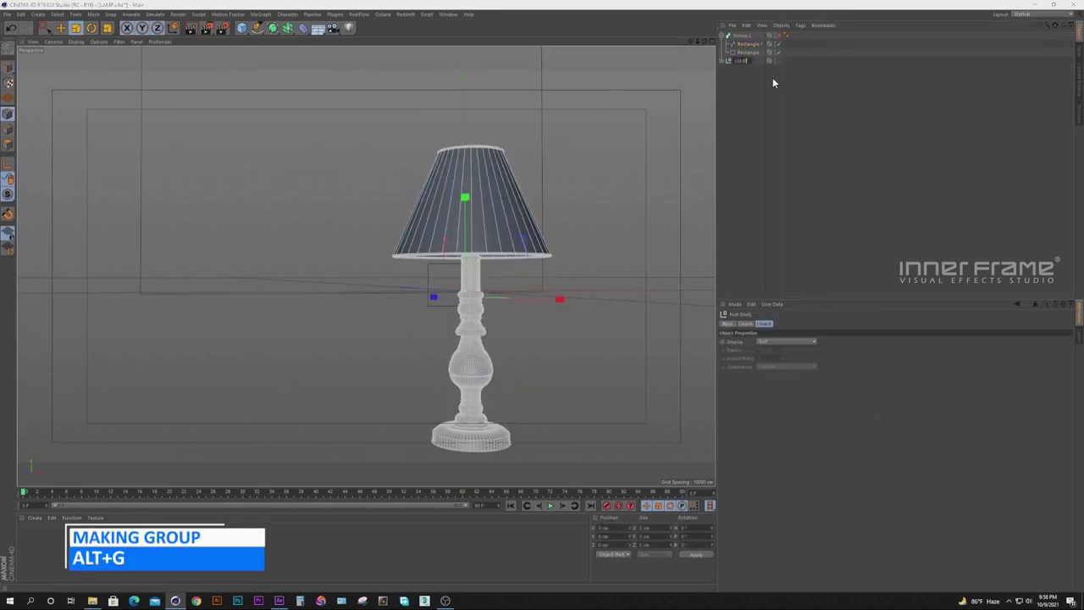
click(774, 66)
click(719, 86)
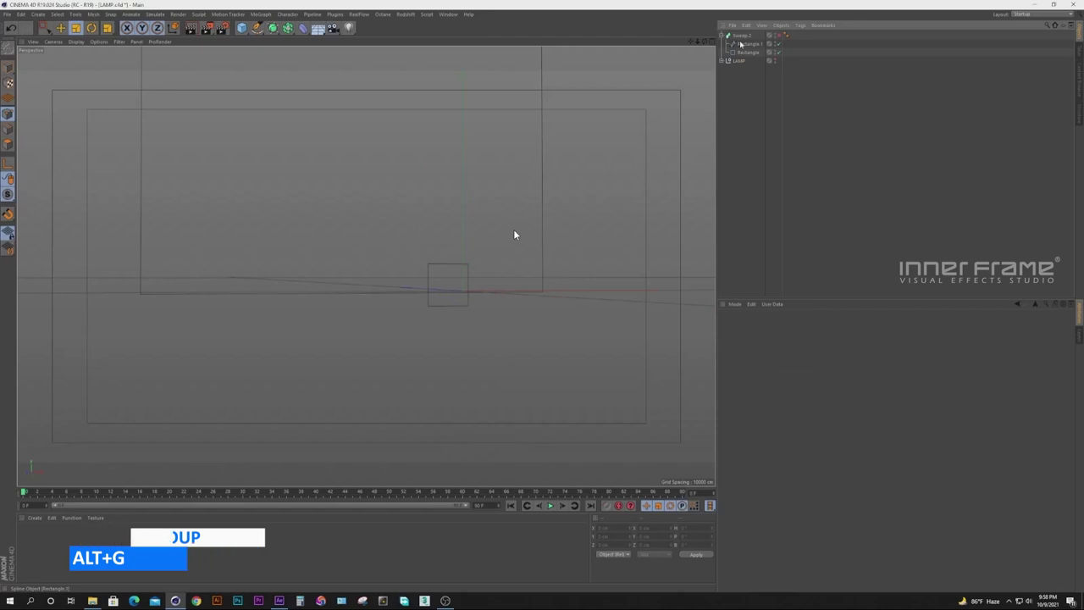
Try to chamfer the upper-left corner point of the frame's profile spline.
click(422, 305)
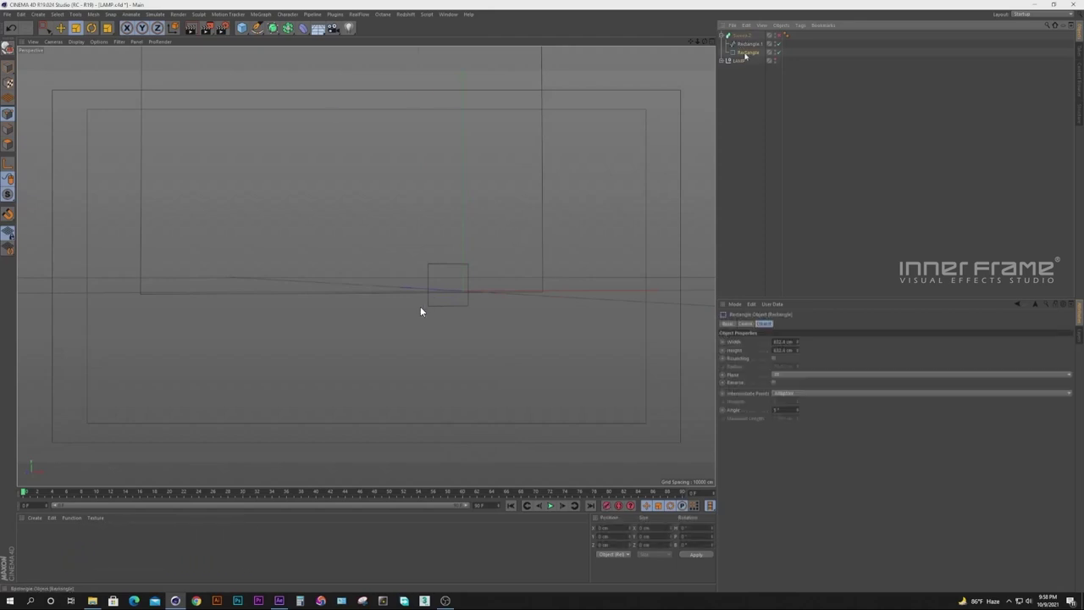
right_click(431, 300)
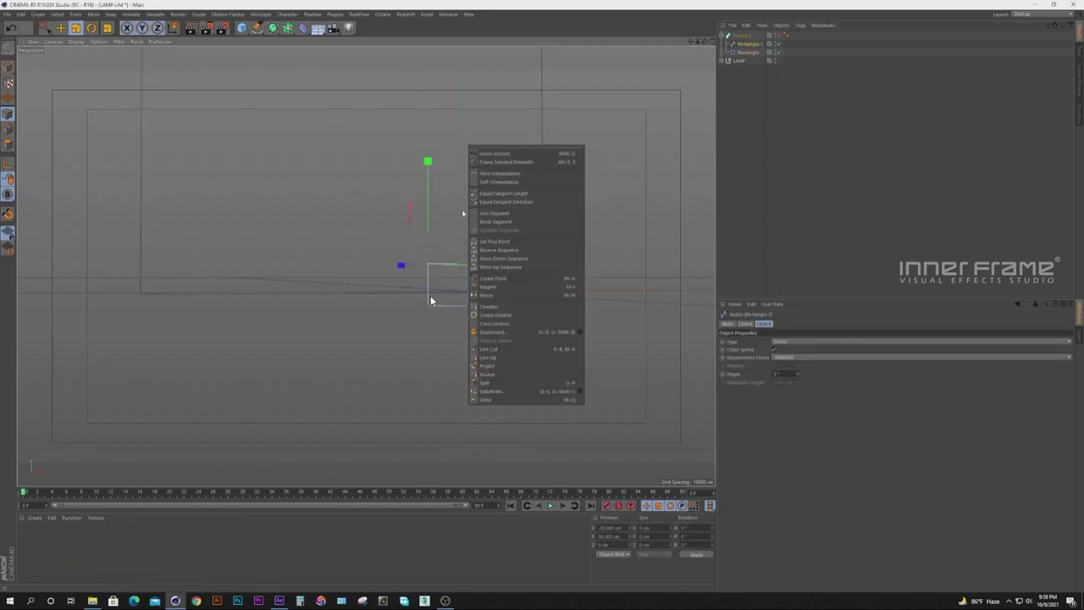
click(449, 313)
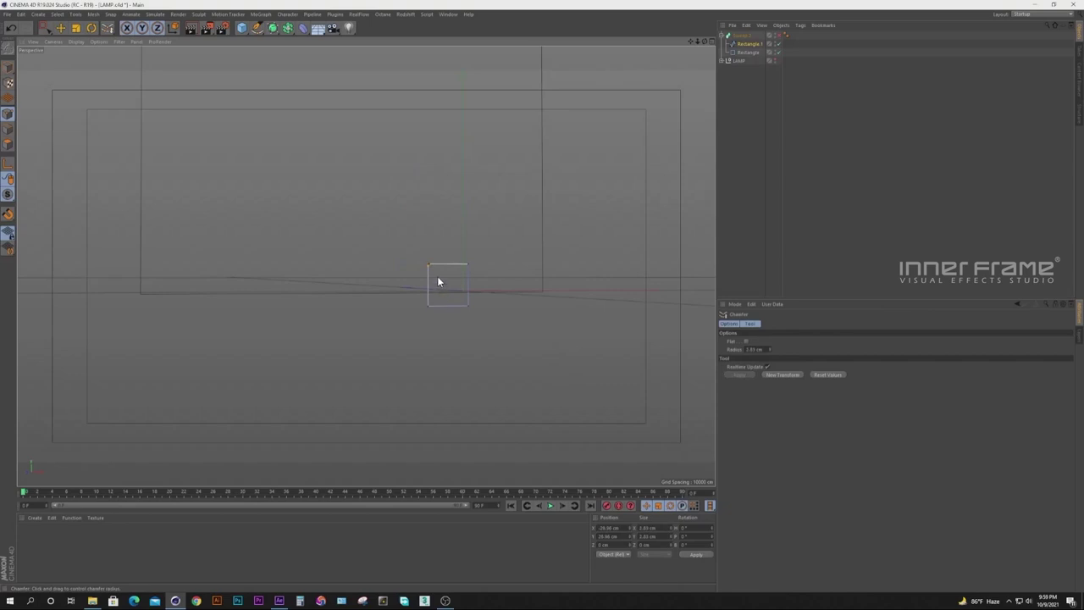
key(e)
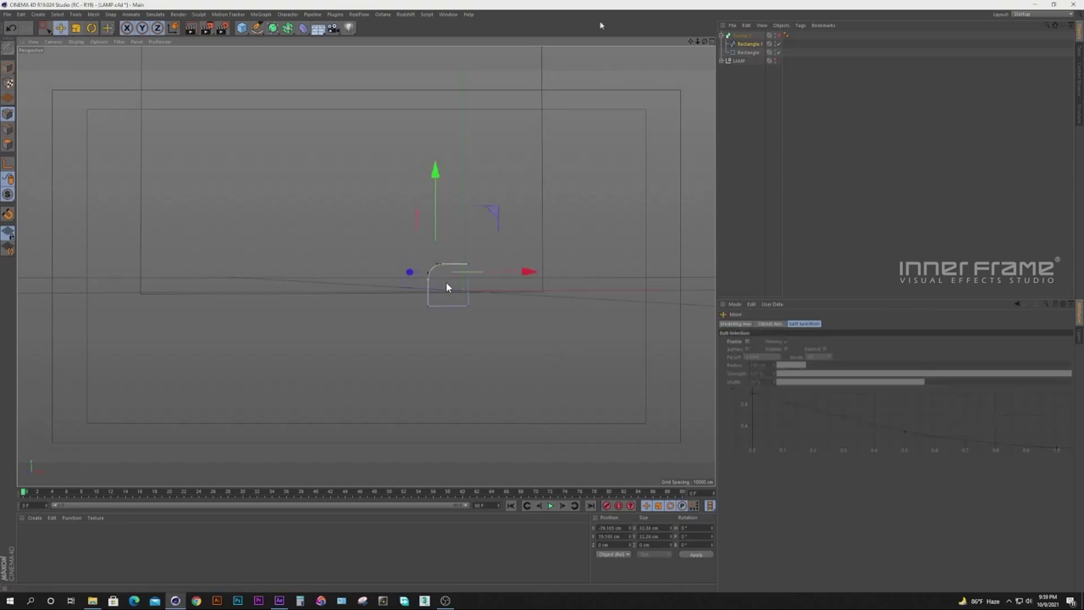
Round the profile's upper-left corner with a Chamfer radius of about 22 cm.
click(746, 44)
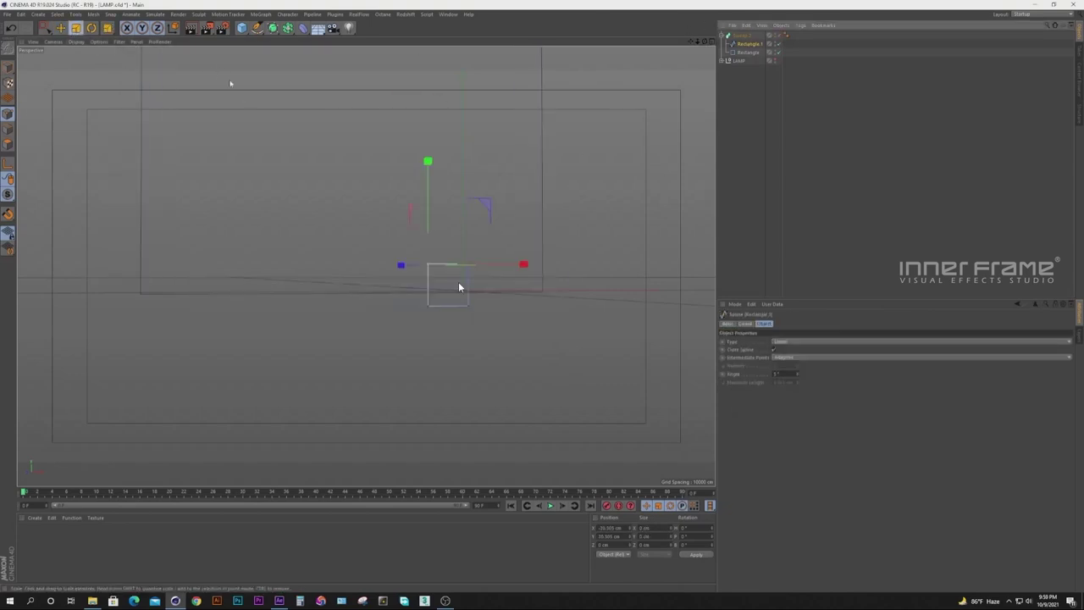
right_click(458, 281)
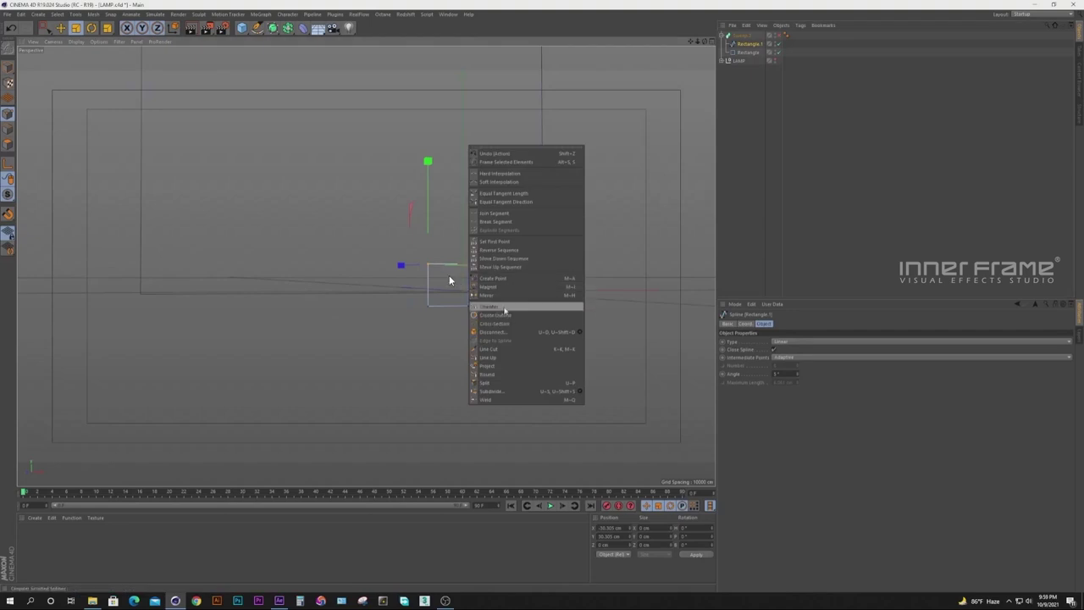
click(504, 306)
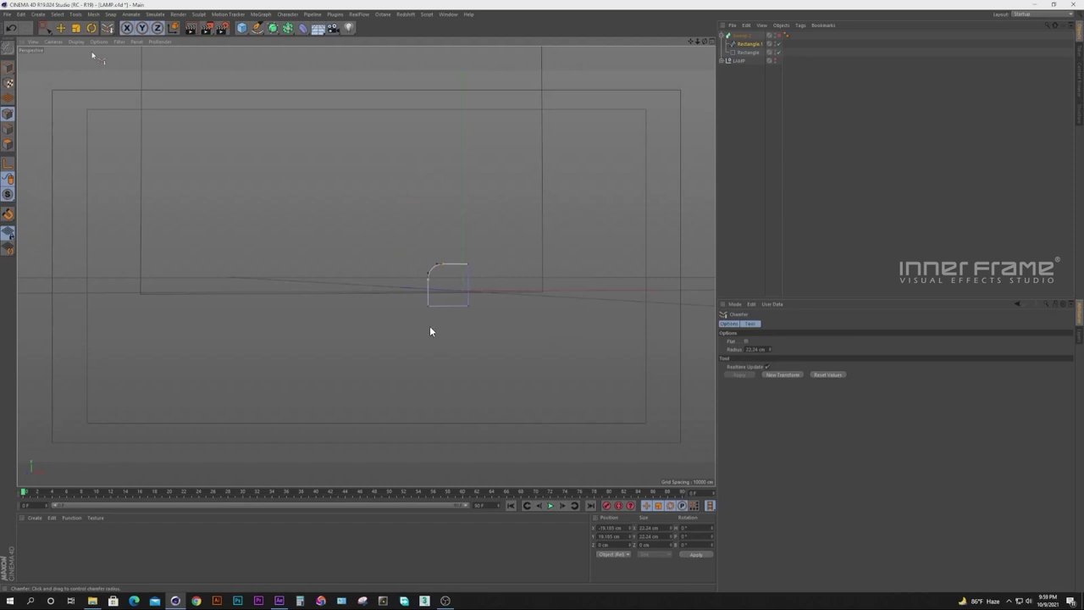
key(e)
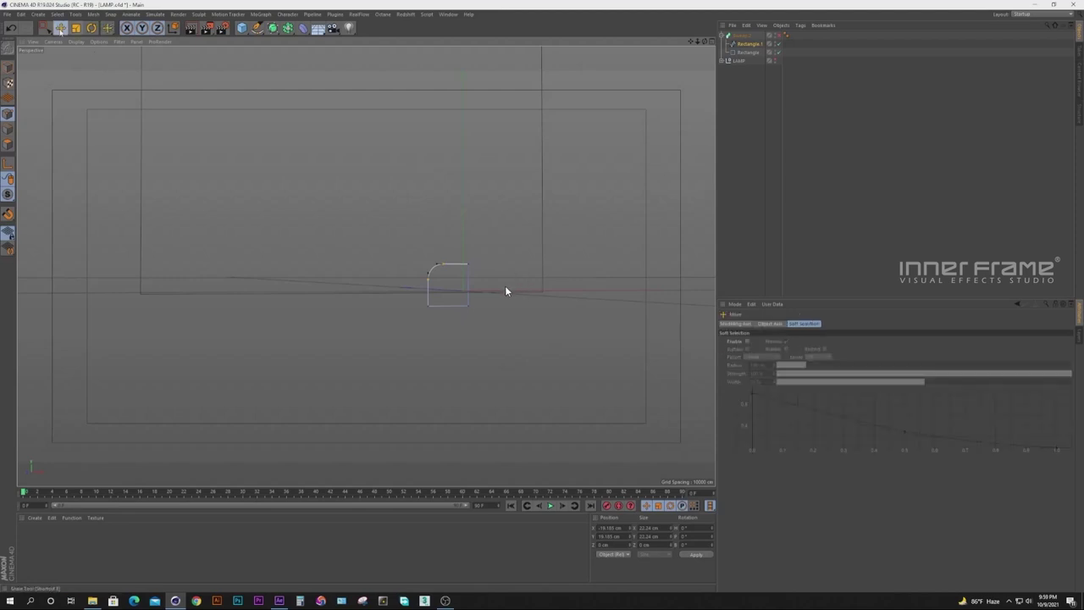
Inspect the swept frame with the large rounded corner, and undo the chamfer on the profile.
drag(704, 41, 452, 270)
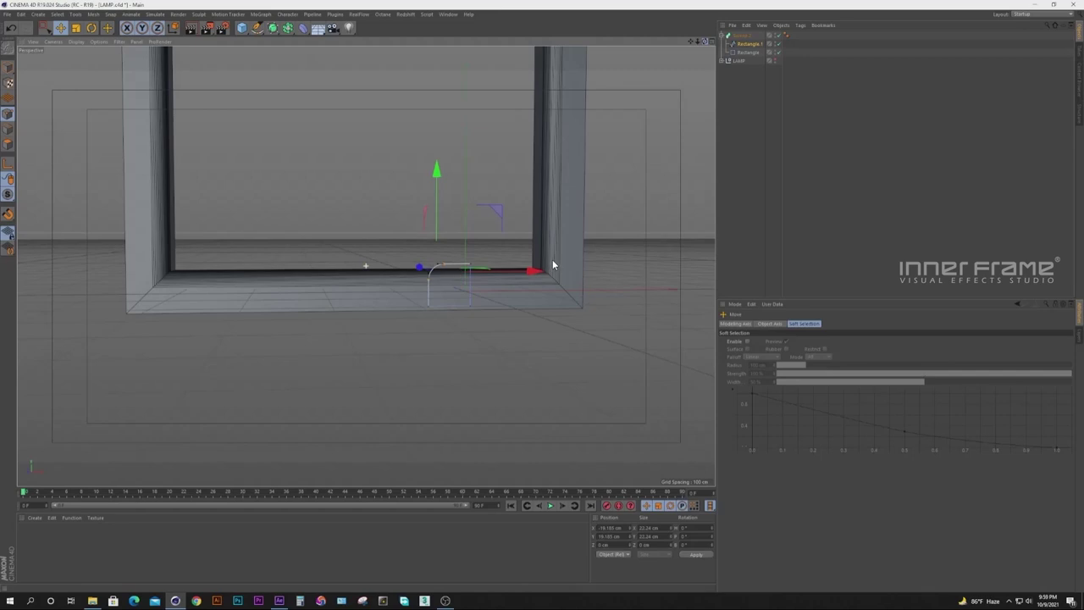
alt+drag(551, 360, 550, 352)
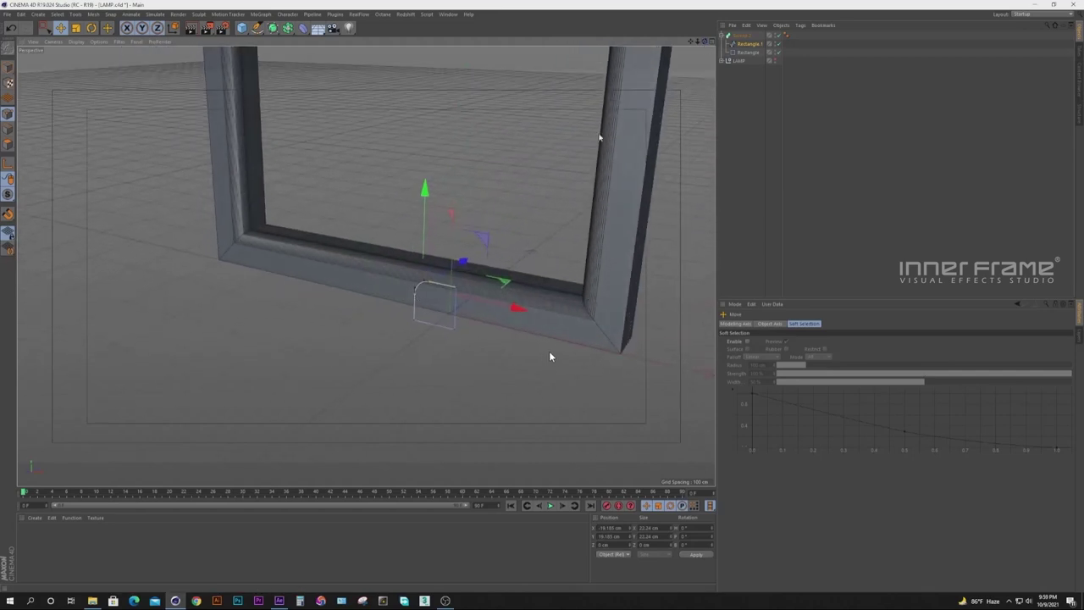
alt+drag(366, 266, 366, 264)
alt+right_drag(366, 264, 366, 266)
mouse_move(698, 42)
mouse_down()
mouse_move(682, 41)
mouse_move(709, 43)
mouse_move(698, 42)
mouse_up()
key(ctrl+z)
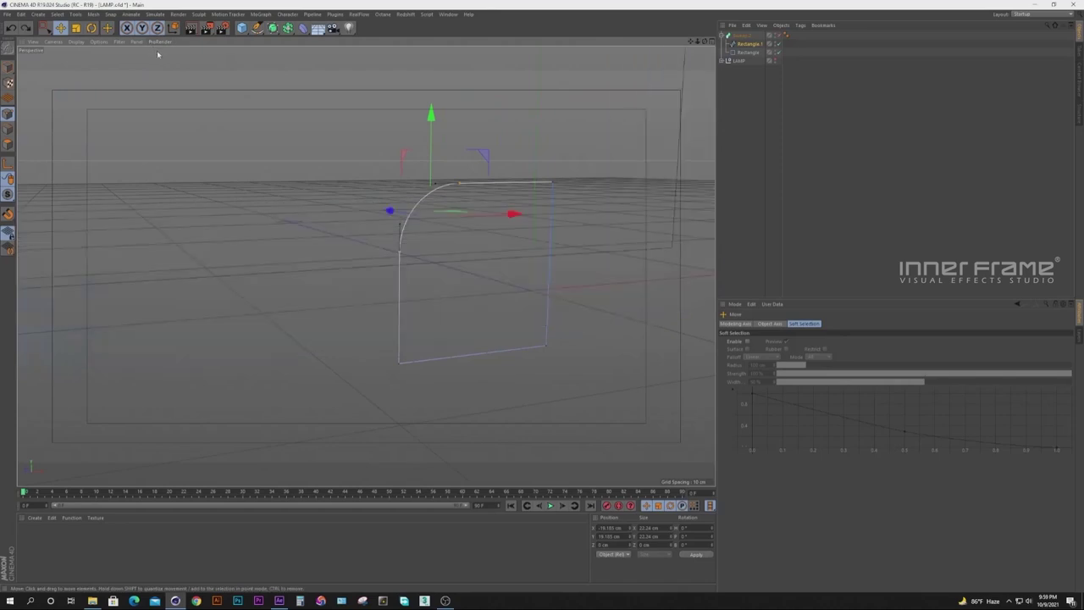
key(ctrl+z)
Enable the frame's Sweep and chamfer the profile's upper-left corner with a small radius of about 5 cm.
click(778, 36)
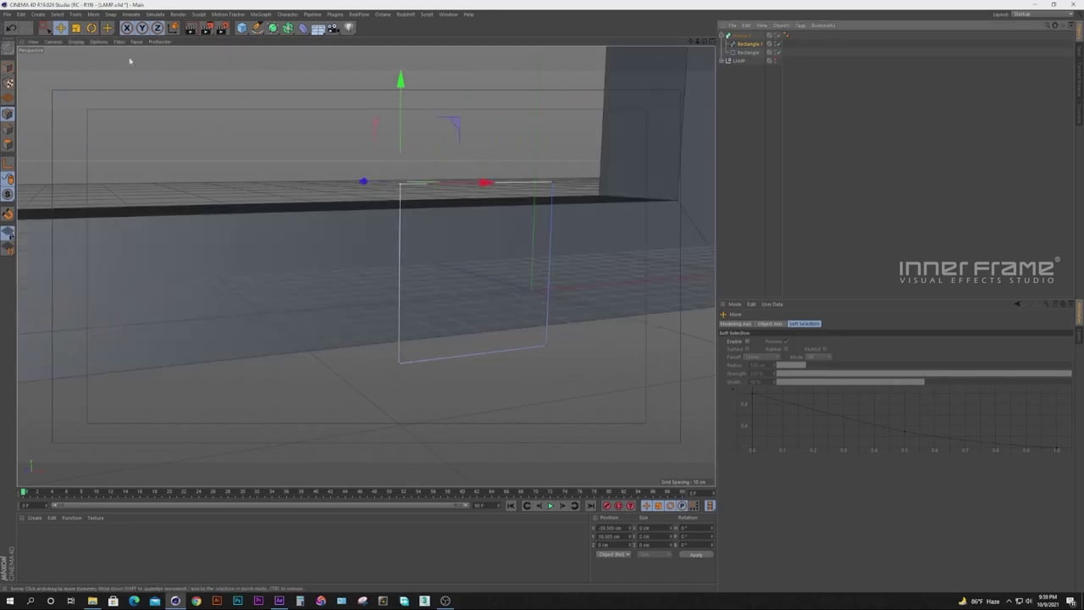
right_click(269, 143)
click(313, 307)
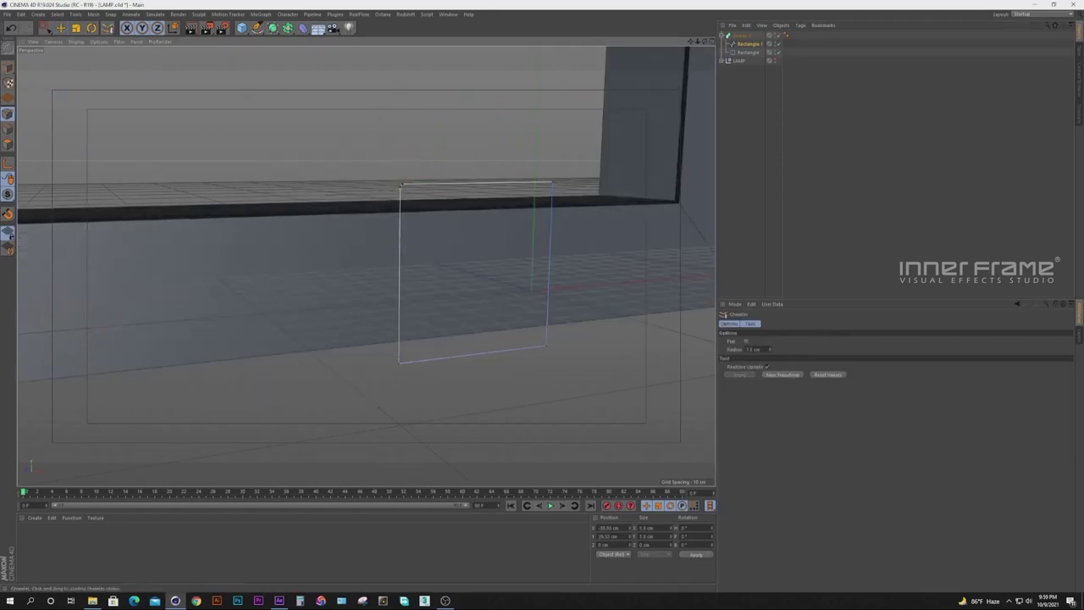
drag(532, 352, 549, 352)
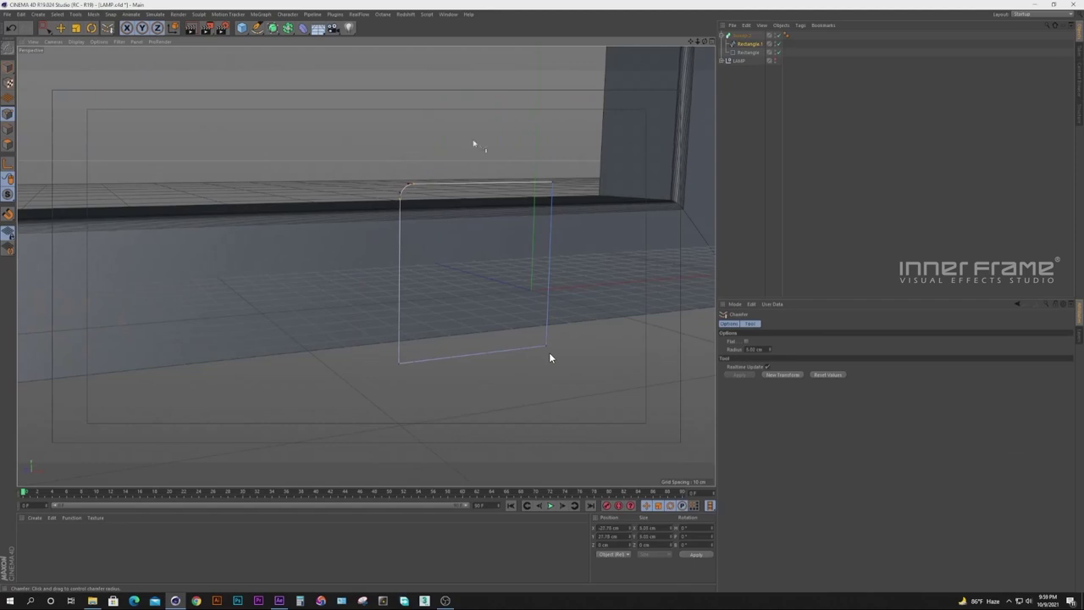
key(e)
Add a point on the profile's left edge and shift it outward with the lower-left corner to form a step.
right_click(218, 102)
click(246, 222)
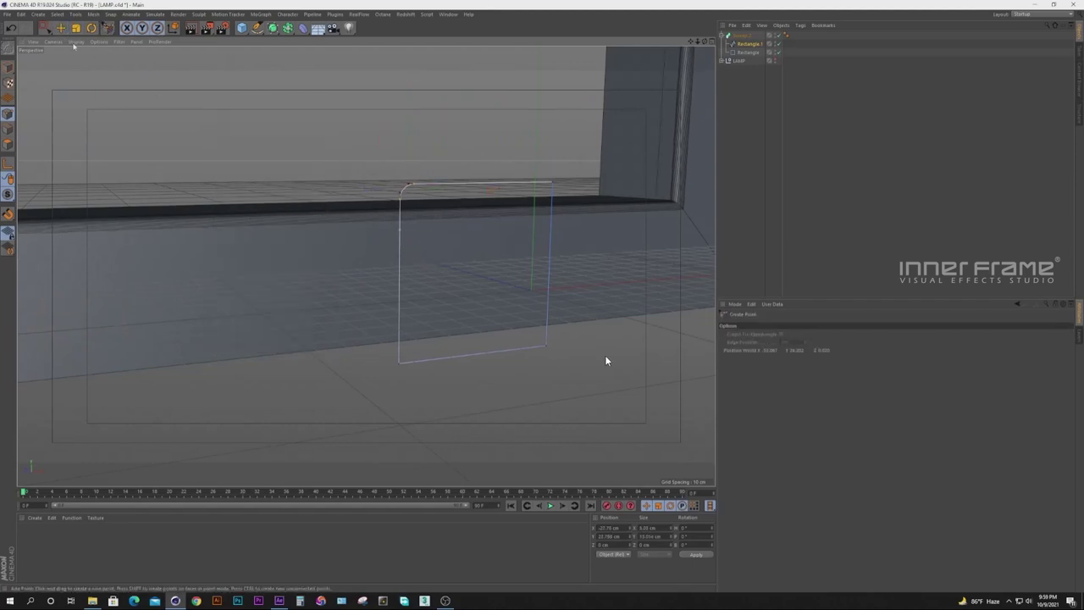
key(e)
click(306, 136)
click(400, 234)
shift+click(399, 364)
drag(479, 292, 464, 293)
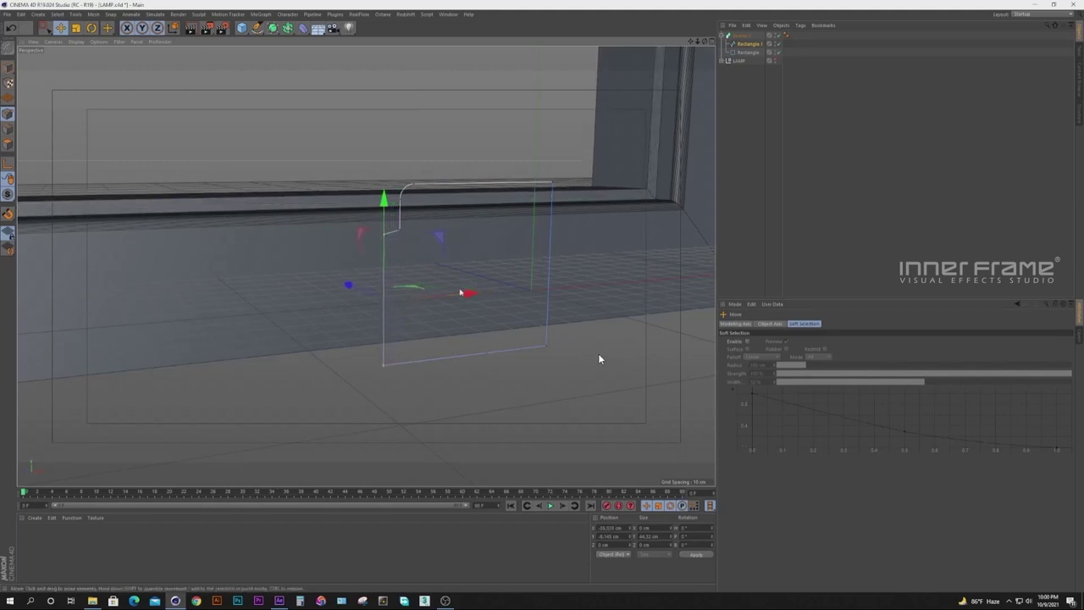
Hide the perspective grid and move the profile's outer left edge further outward to widen the step.
alt+drag(446, 234, 524, 297)
click(119, 42)
click(142, 165)
alt+drag(368, 266, 453, 230)
drag(477, 316, 462, 317)
Level the step's ledge by moving its inner corner point to about Y 14 cm.
click(421, 256)
drag(424, 174, 425, 181)
alt+drag(427, 259, 352, 264)
drag(335, 150, 334, 146)
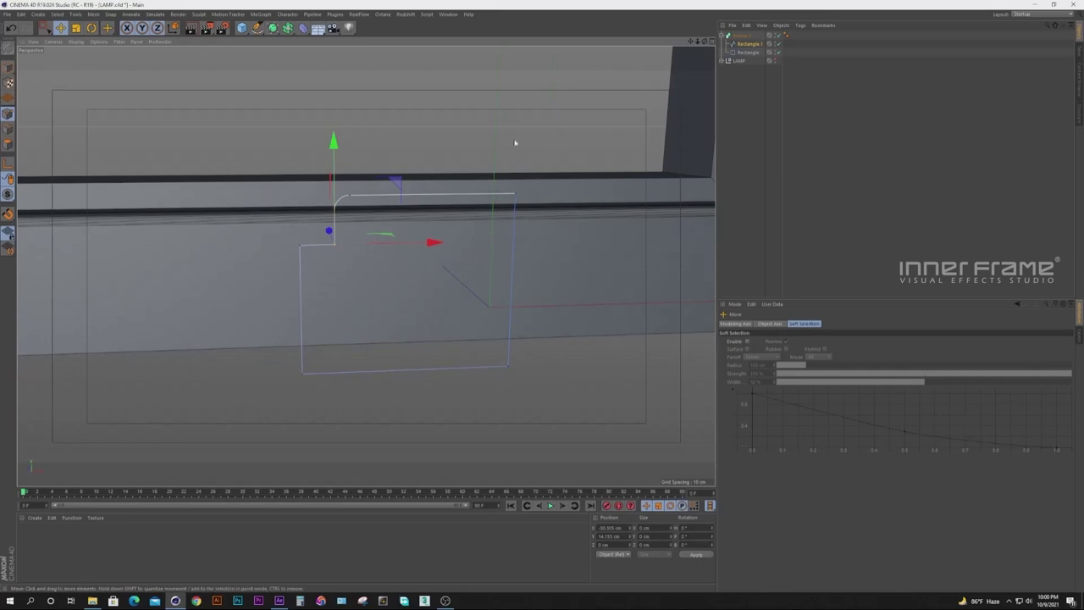
Form a second outward step on the profile's left edge from a new point, and level its inner corner at about Y 5 cm.
right_click(235, 278)
click(279, 410)
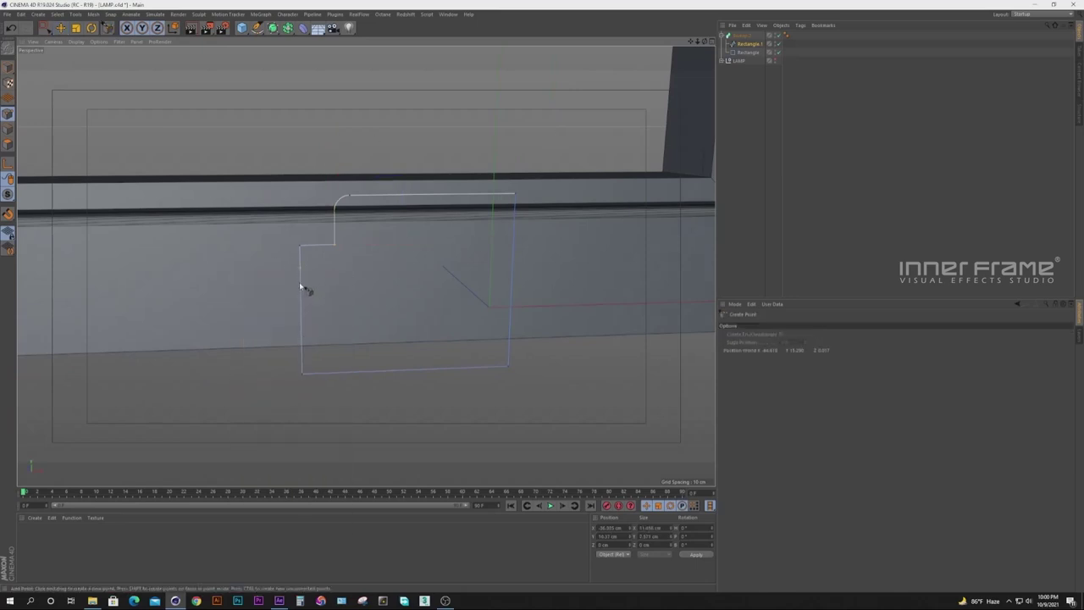
click(61, 28)
click(300, 272)
shift+click(303, 373)
drag(398, 322, 377, 321)
click(299, 245)
drag(299, 213, 299, 219)
Move the profile's outer left edge, with both its end points, outward to about X -56 cm.
alt+drag(310, 258, 366, 266)
scroll(366, 266, down, 4)
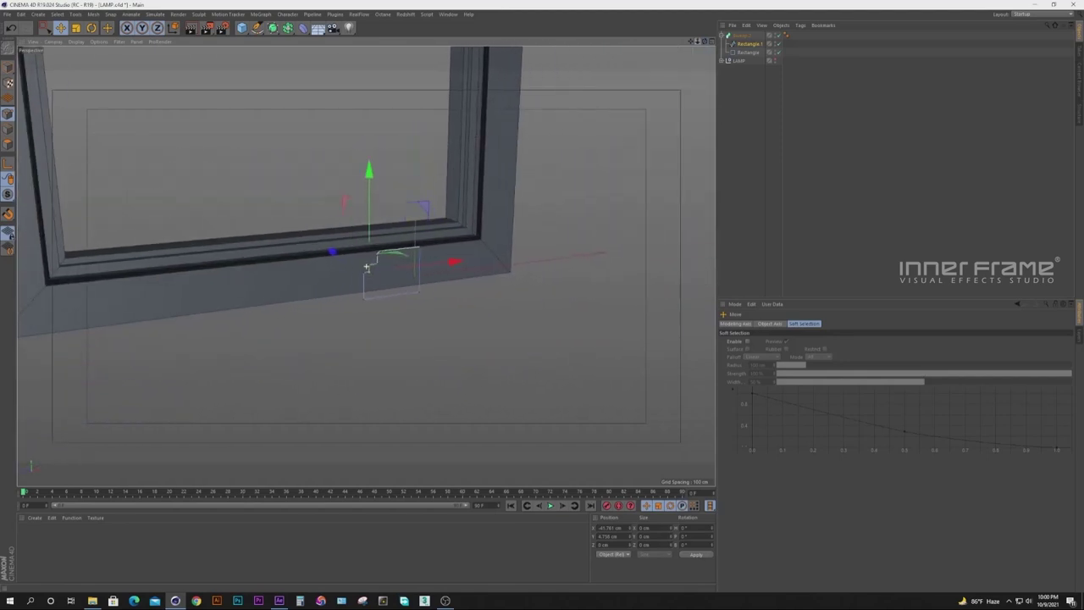
scroll(366, 266, up, 3)
drag(708, 42, 669, 44)
click(311, 270)
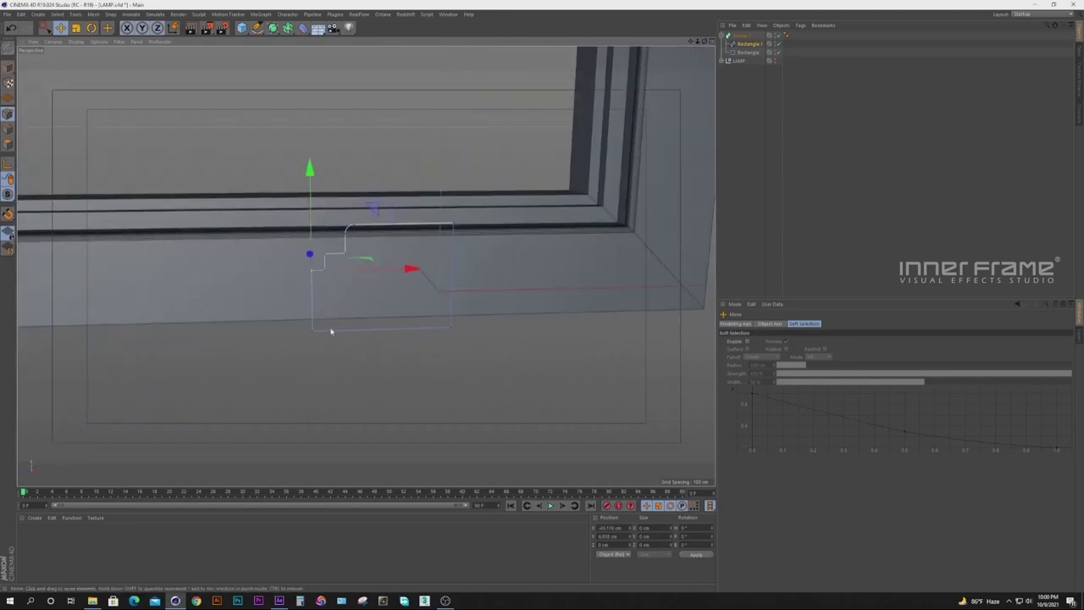
shift+click(313, 330)
drag(393, 303, 393, 300)
Frame the stepped profile against the reference photo in the Front view and show the grid there.
drag(704, 42, 366, 266)
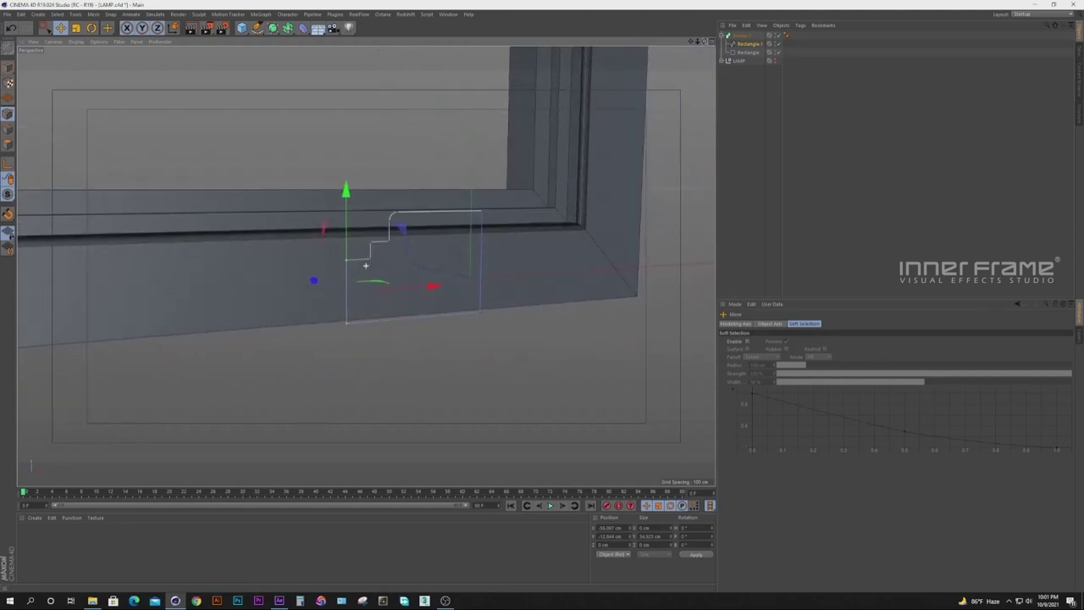
middle_click(542, 301)
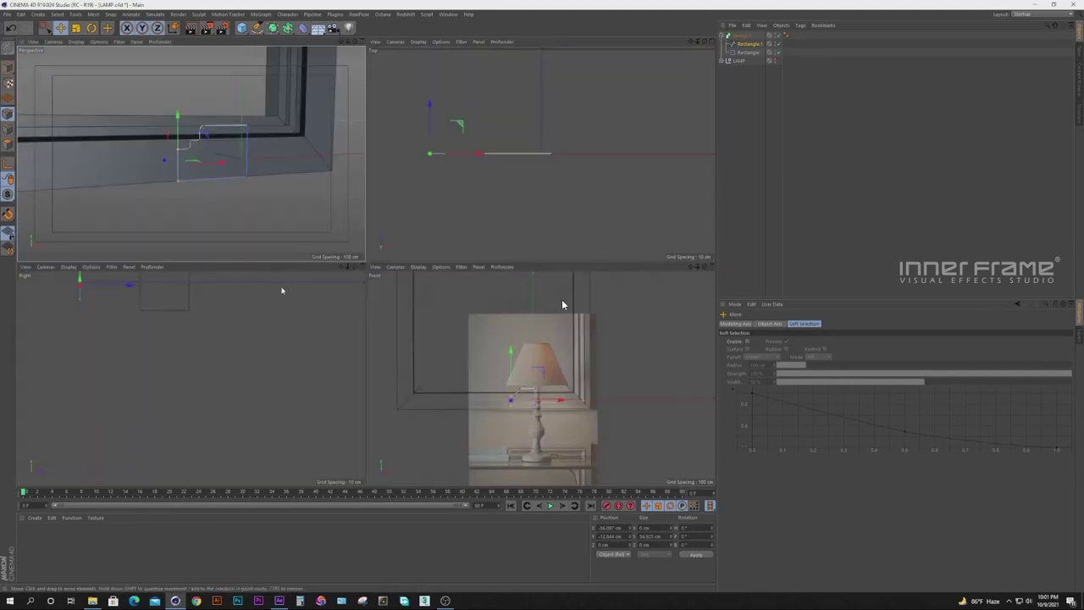
middle_click(561, 295)
scroll(602, 426, up, 5)
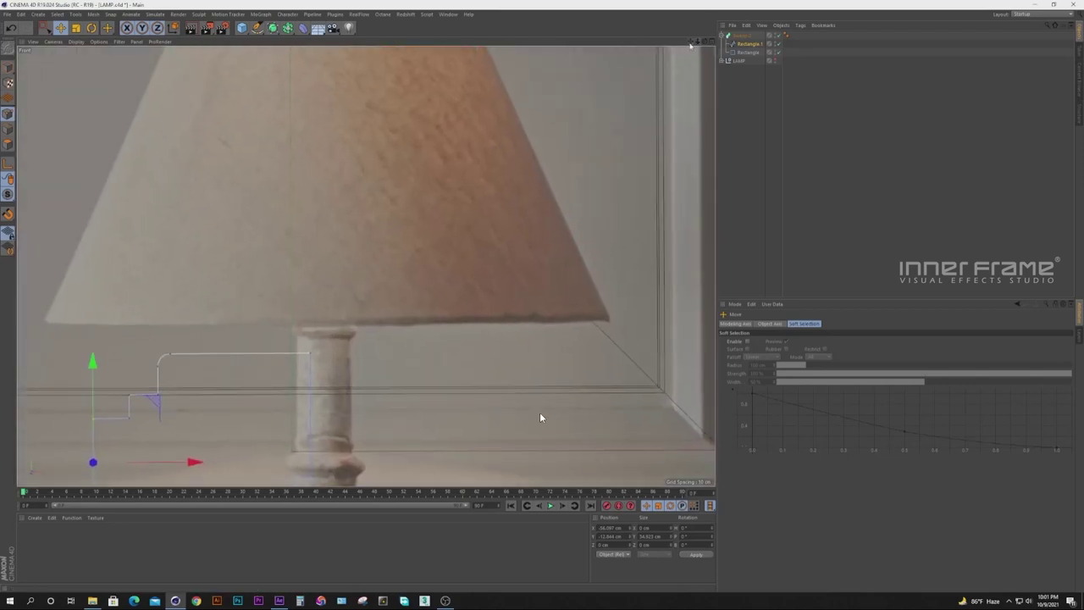
drag(691, 42, 972, 0)
click(119, 41)
click(139, 166)
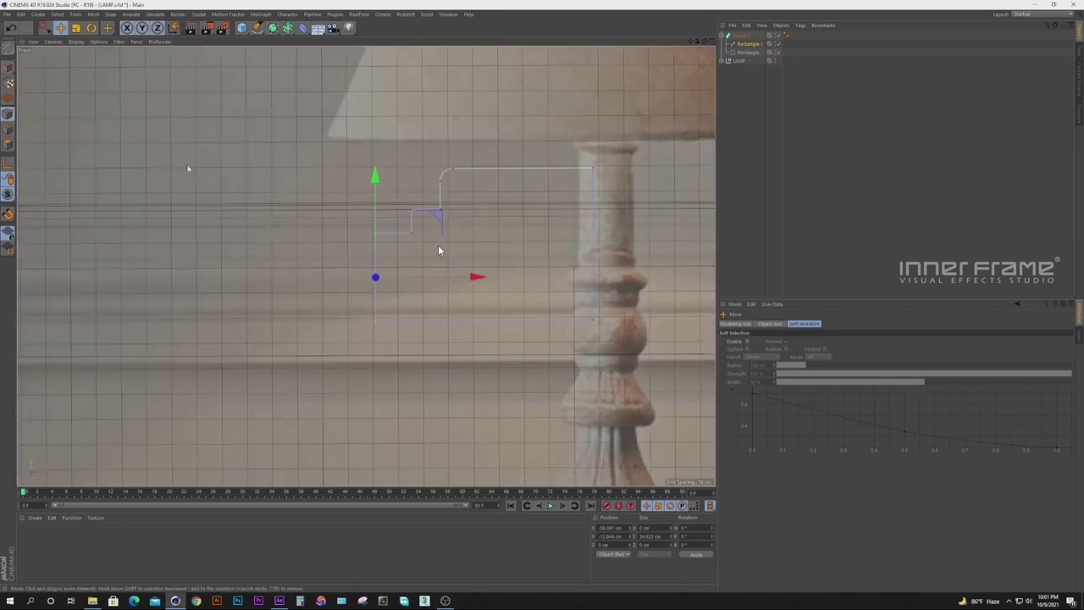
Level the second step's ledge in the Front view, bringing its outer corner point to about Y 4 cm.
alt+right_drag(365, 264, 449, 225)
click(565, 100)
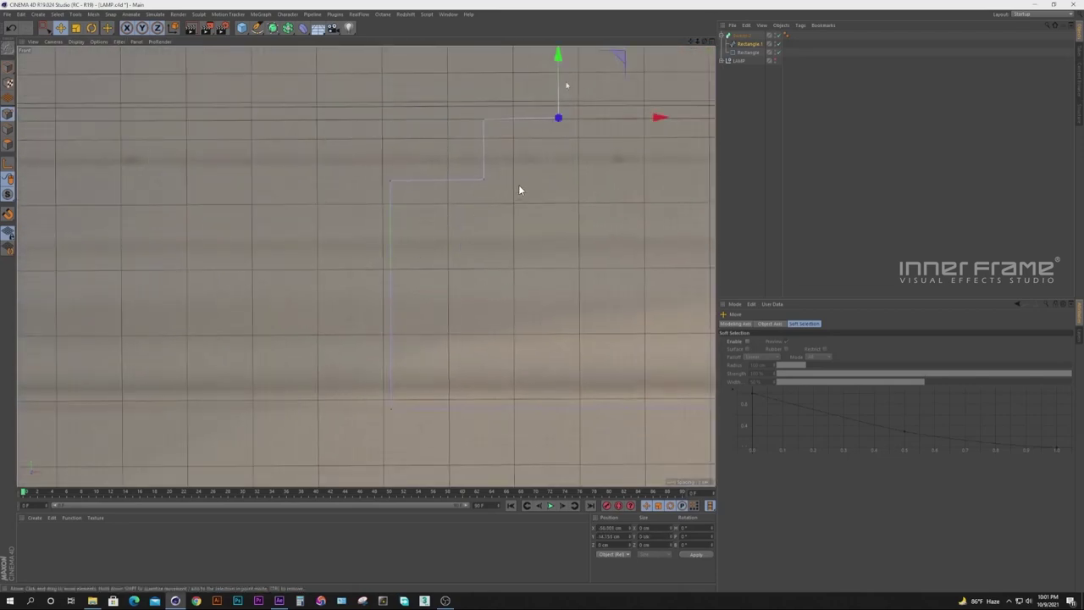
click(500, 176)
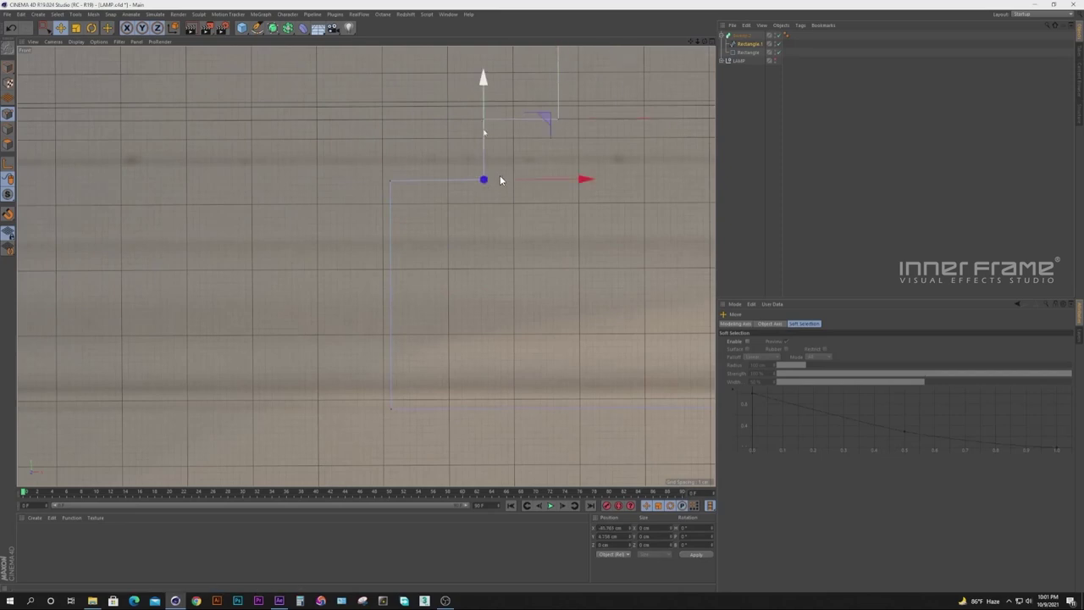
click(391, 181)
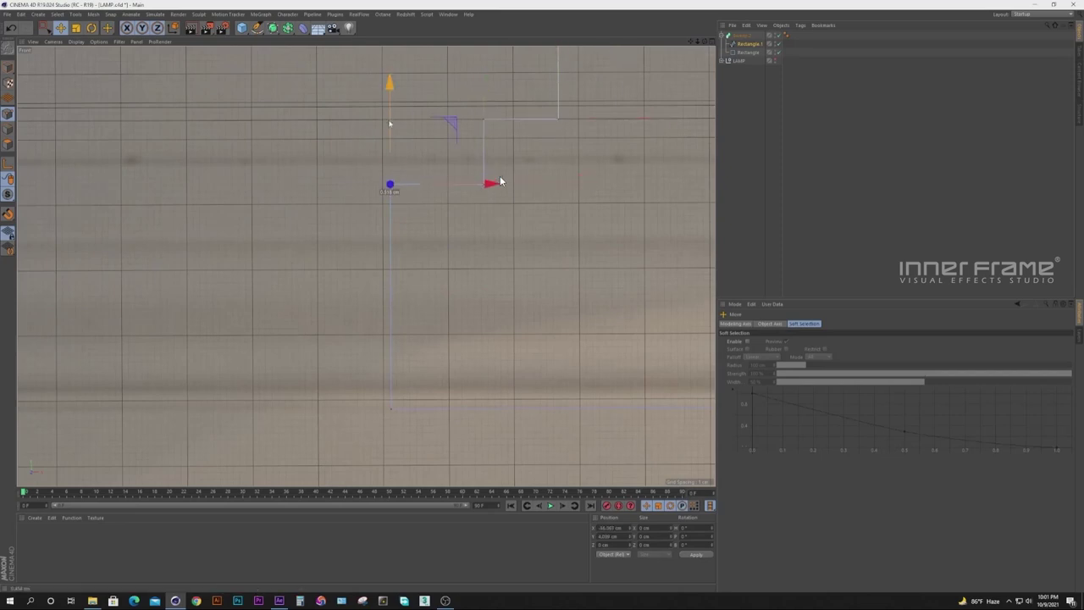
Straighten the profile's outer edge by aligning its lower and upper end points at about X -56 cm.
click(392, 409)
drag(489, 409, 488, 408)
click(390, 185)
drag(486, 187, 485, 186)
drag(698, 42, 638, 112)
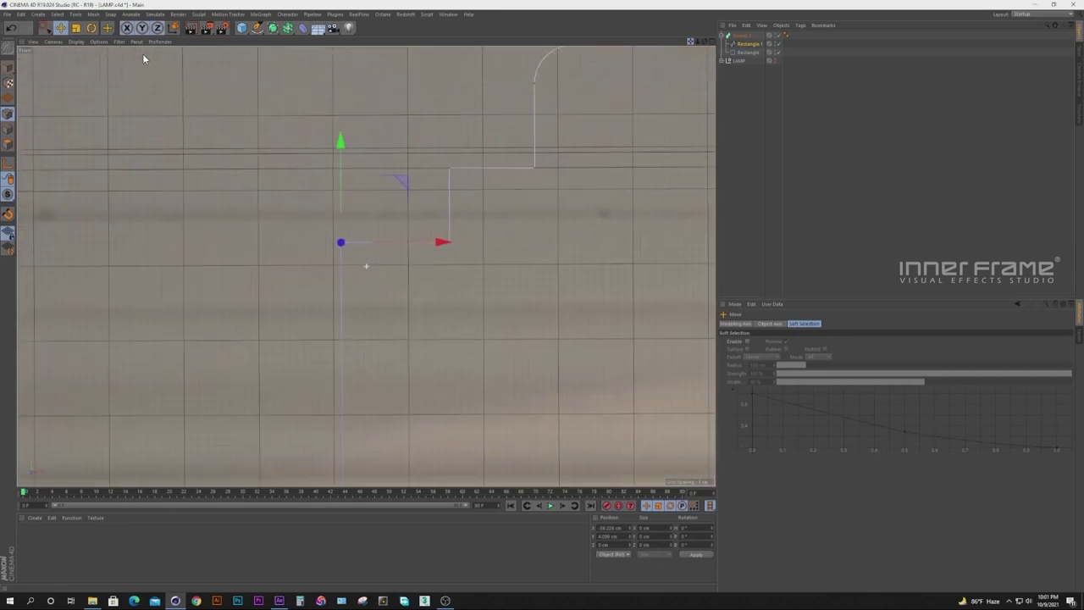
Round the four corner points of the profile's two steps with a small Chamfer.
alt+middle_drag(546, 170, 566, 145)
click(555, 143)
shift+click(470, 144)
shift+click(469, 219)
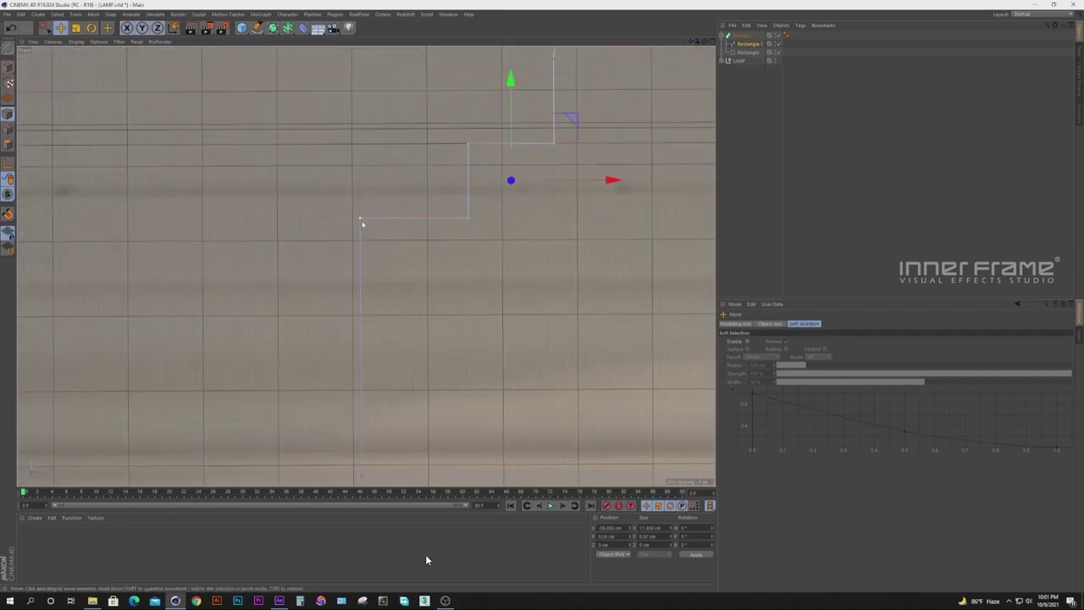
shift+click(362, 221)
right_click(414, 158)
click(435, 315)
drag(436, 315, 445, 316)
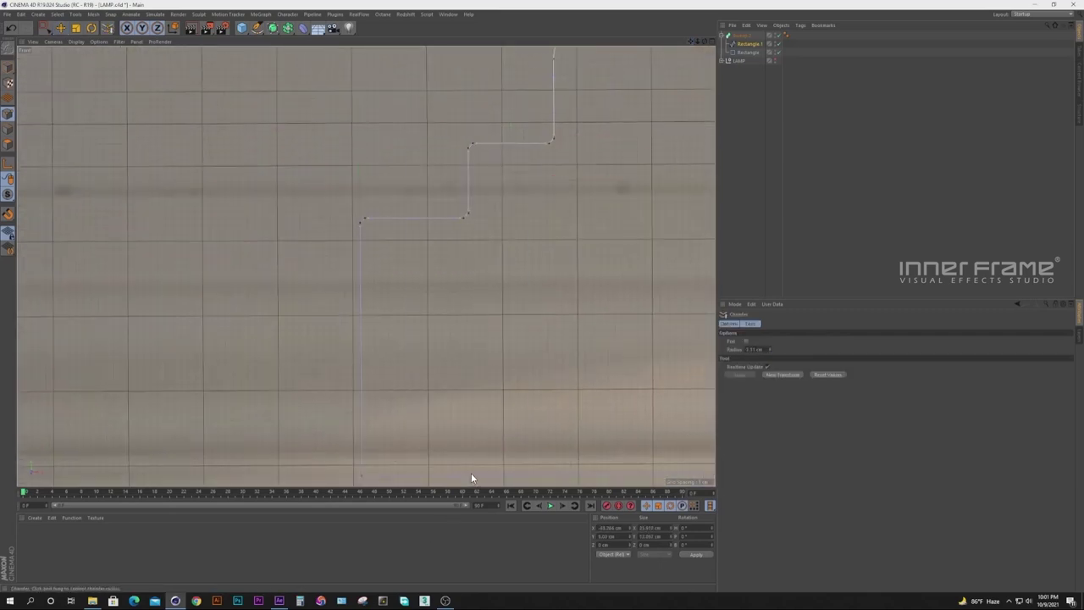
key(e)
Chamfer the two corner points on the profile's back edge, opposite the steps, in the Perspective view.
key(F5)
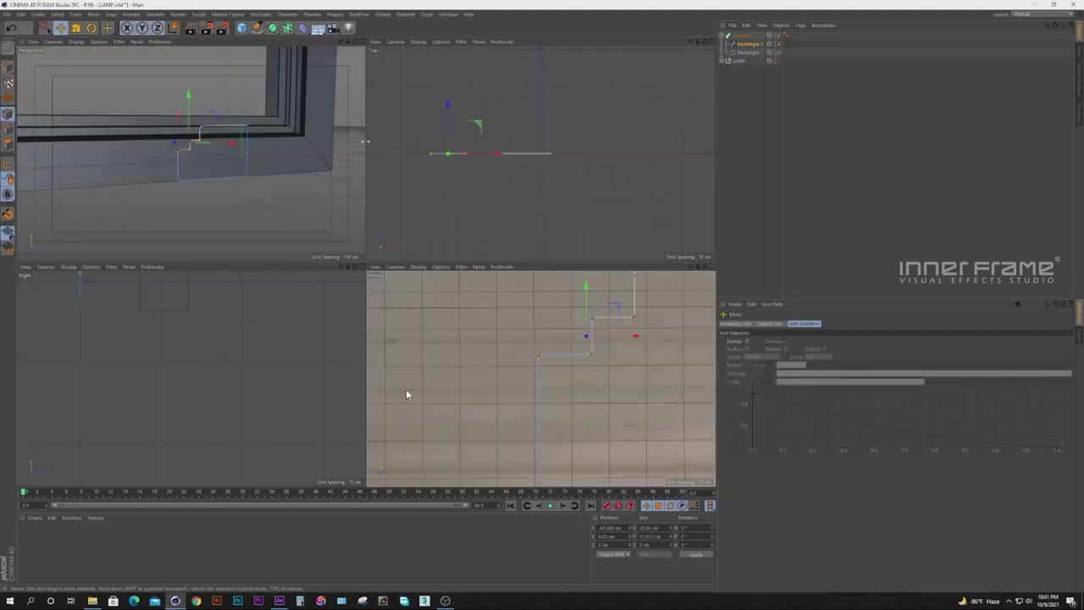
key(F1)
alt+drag(367, 282, 539, 216)
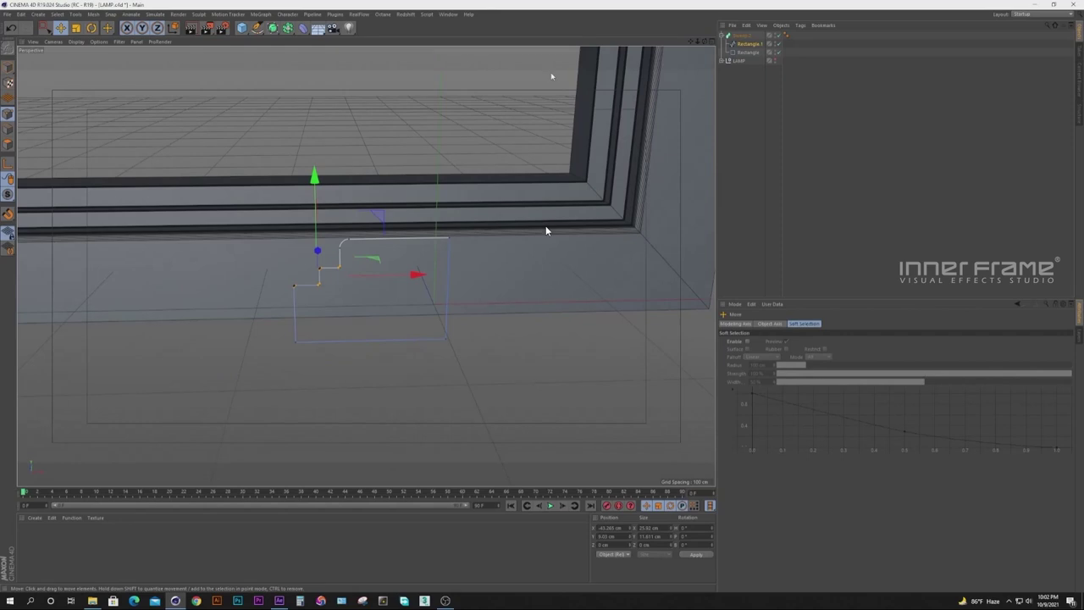
click(446, 239)
shift+click(447, 341)
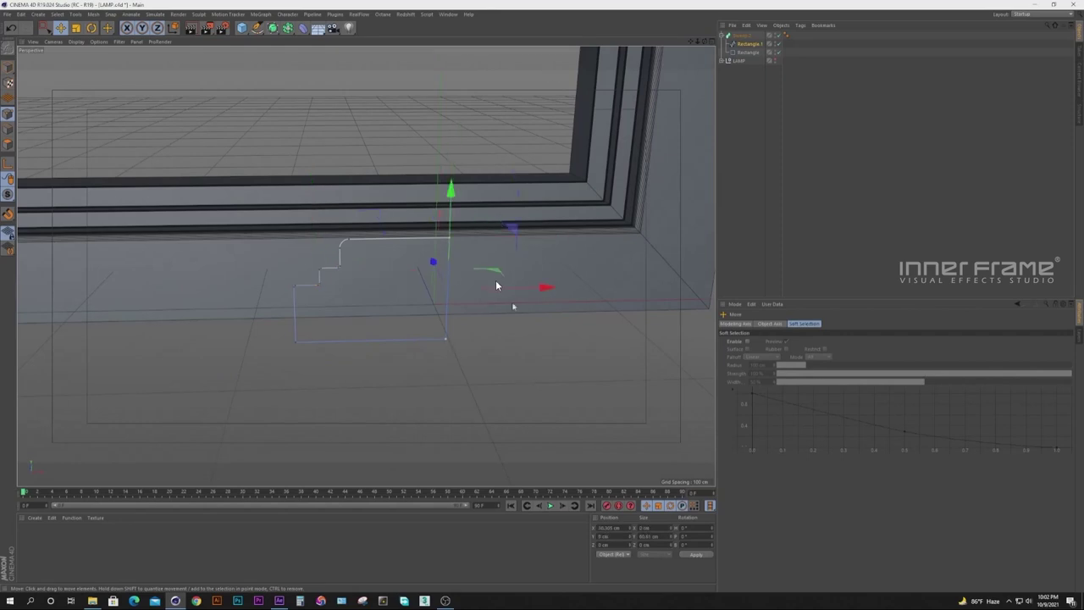
right_click(512, 339)
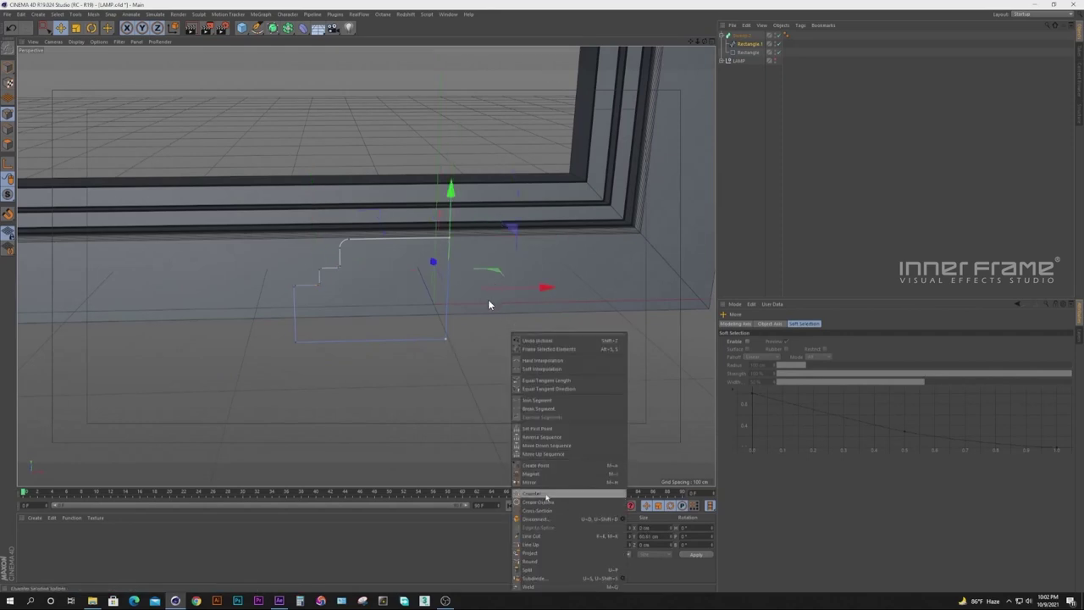
click(532, 493)
drag(489, 304, 585, 276)
key(e)
click(506, 312)
Set the profile spline's intermediate points to Uniform.
scroll(505, 312, down, 5)
alt+drag(366, 266, 271, 292)
click(749, 44)
click(789, 358)
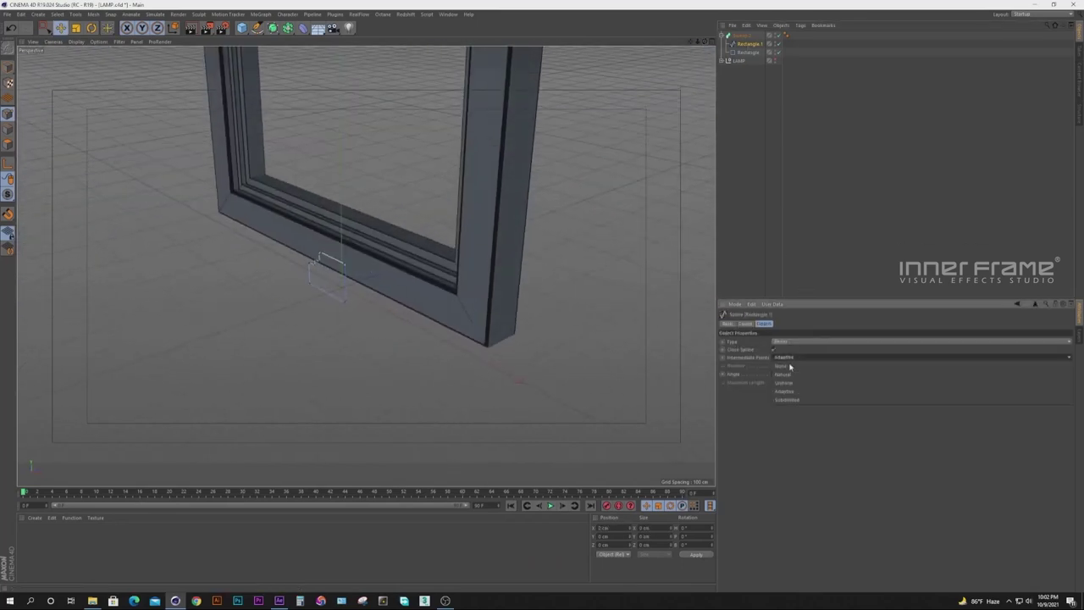
click(794, 385)
Collapse the frame's Sweep hierarchy and make the LAMP group visible again.
drag(705, 42, 507, 318)
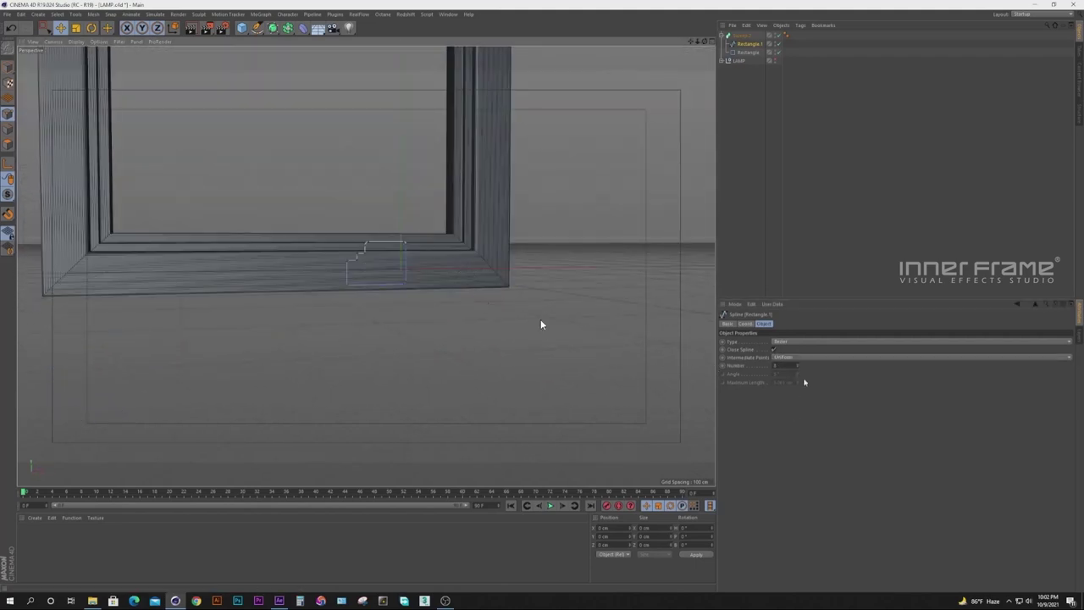
alt+drag(499, 296, 627, 345)
click(60, 28)
click(752, 77)
click(722, 36)
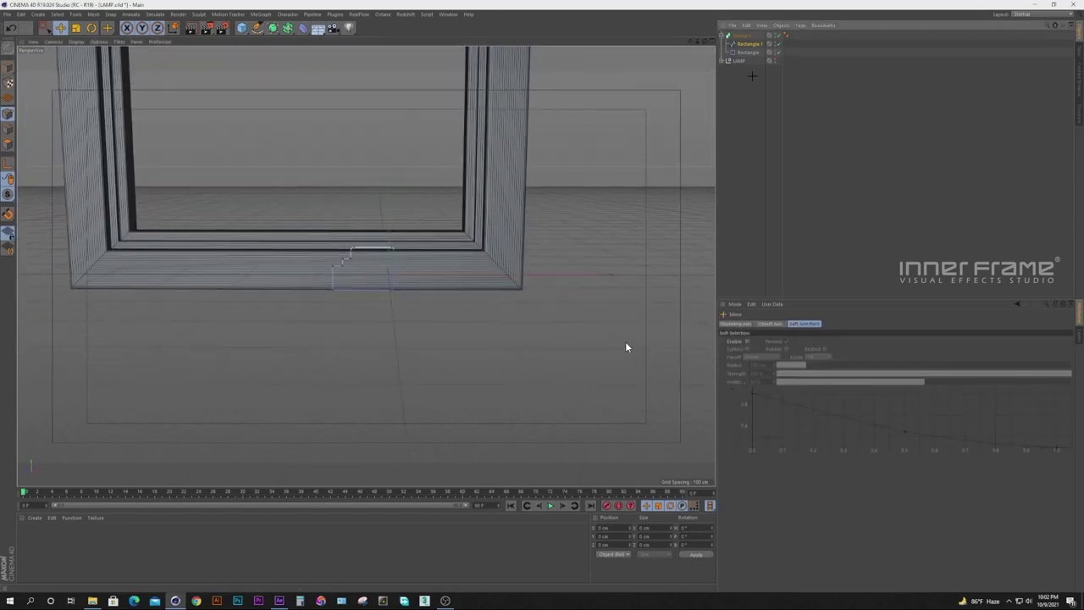
mouse_move(705, 41)
mouse_down()
mouse_move(365, 265)
mouse_move(704, 42)
mouse_up()
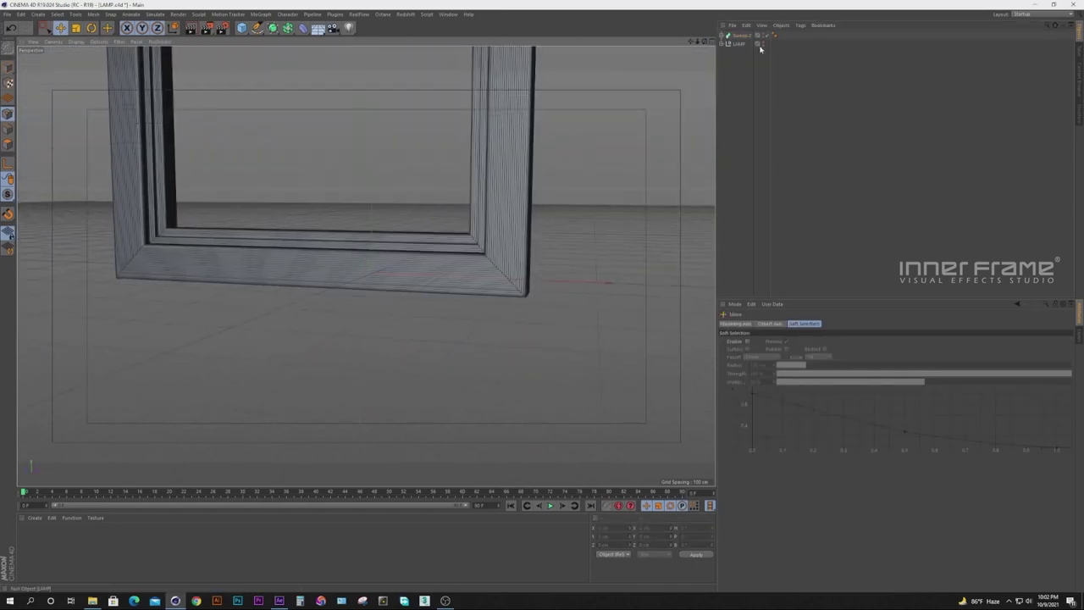
alt+click(763, 43)
Frame the lamp and wall frame in perspective, and add a camera with a focal length of 85.
click(712, 42)
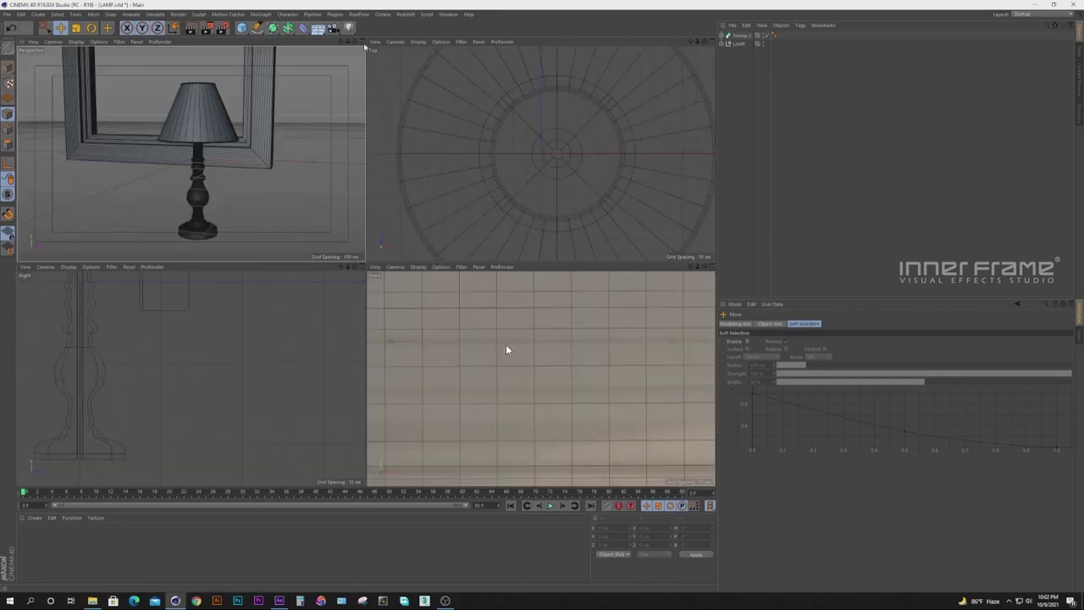
click(364, 43)
drag(704, 42, 367, 264)
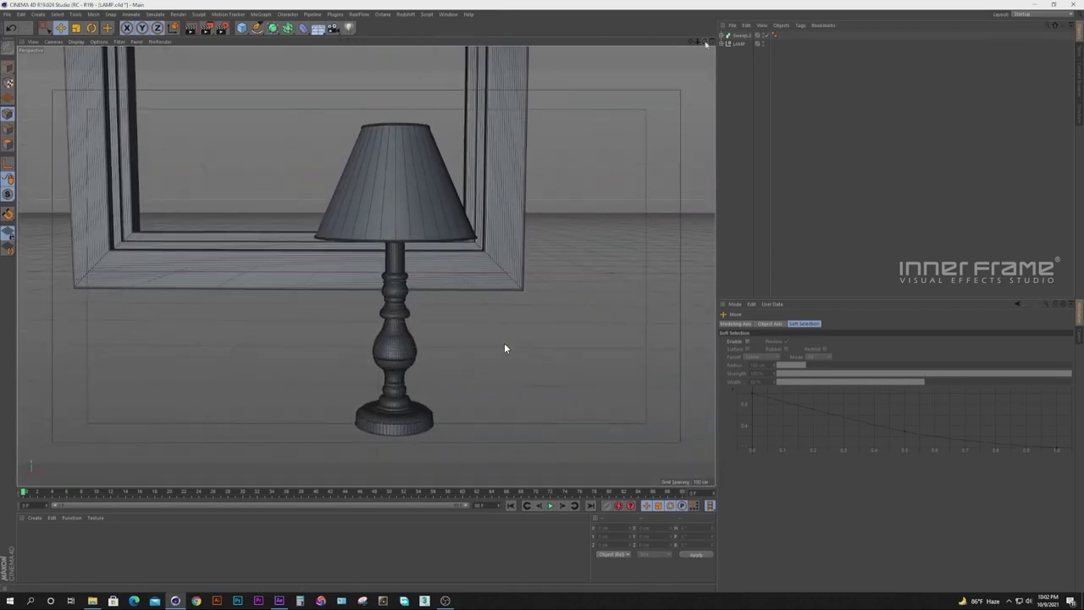
click(333, 28)
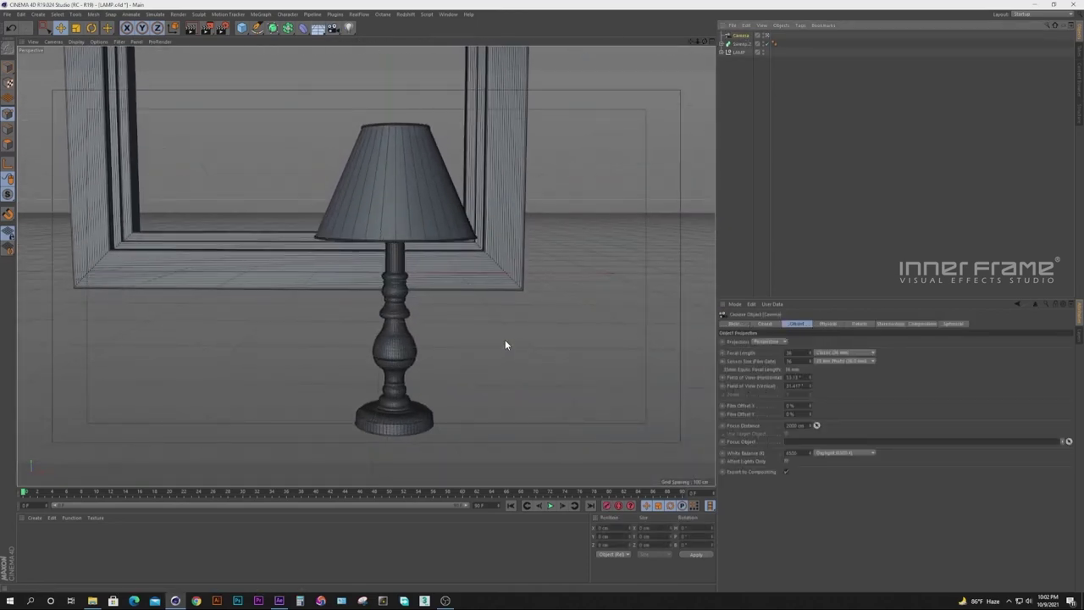
text(85)
key(Return)
drag(697, 41, 521, 330)
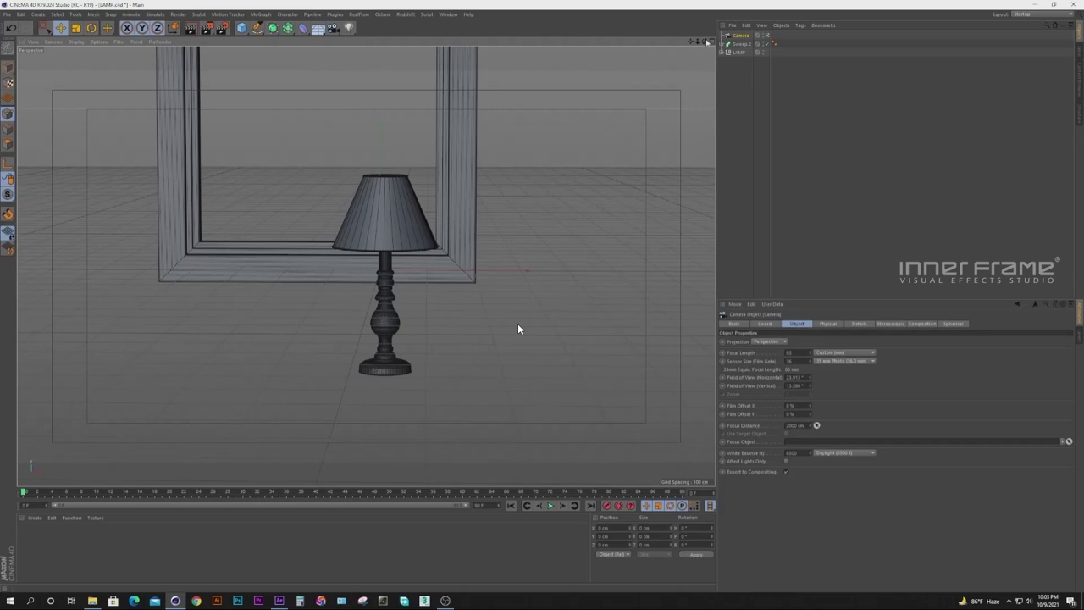
Straighten the camera by zeroing its rotation, and set its X and Y positions to 0 cm.
click(765, 324)
text(0)
key(Tab)
text(0)
key(Return)
text(0)
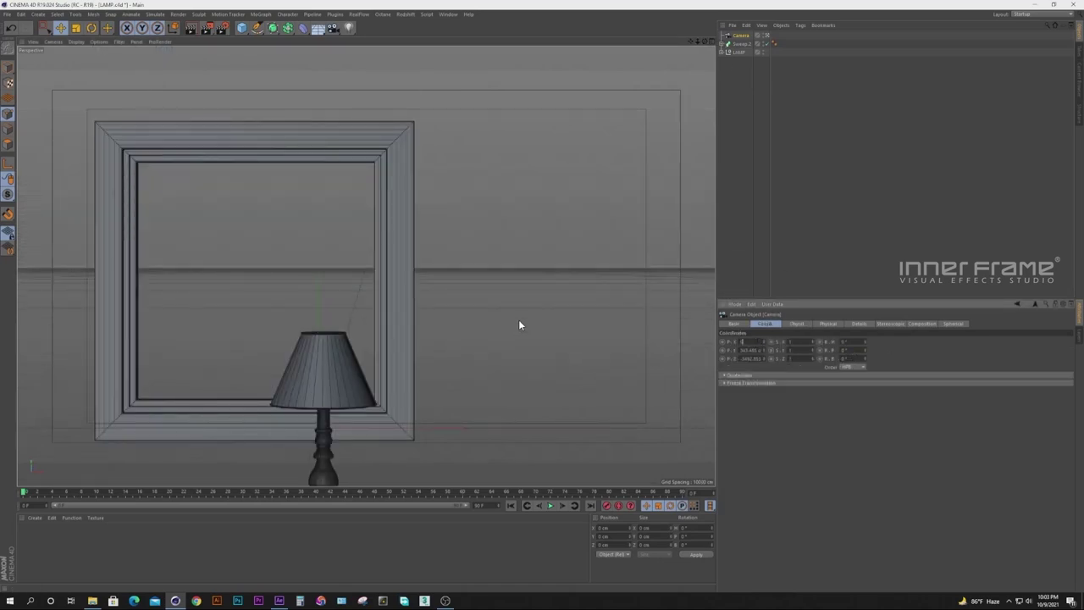
key(Tab)
text(0)
key(Return)
Duplicate the wall moulding frame straight down, leaving a small gap between the copy and the original.
click(742, 43)
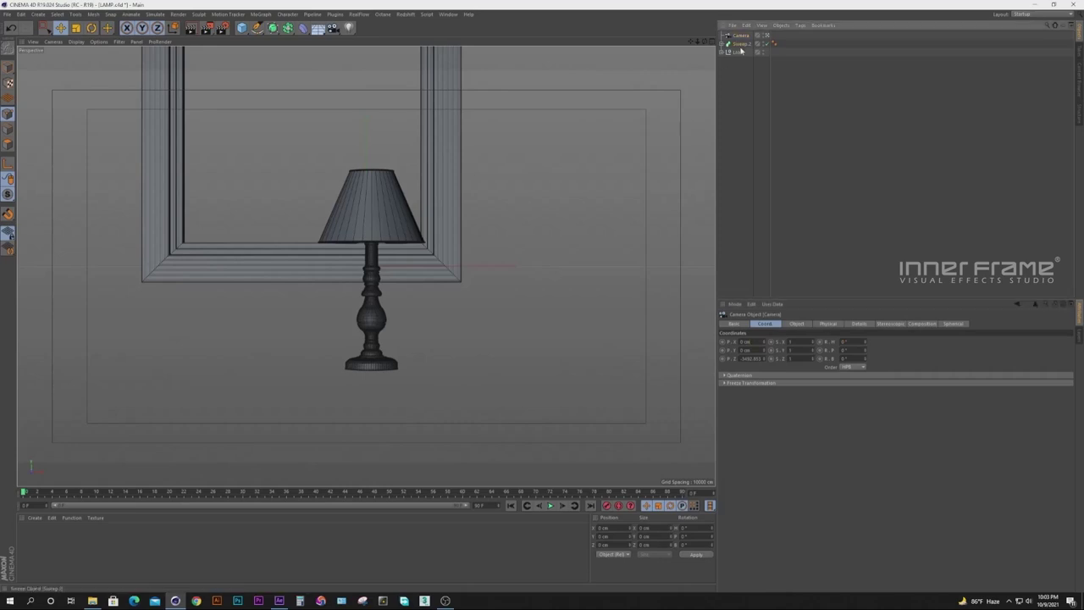
ctrl+drag(358, 166, 355, 433)
click(712, 41)
drag(698, 267, 667, 383)
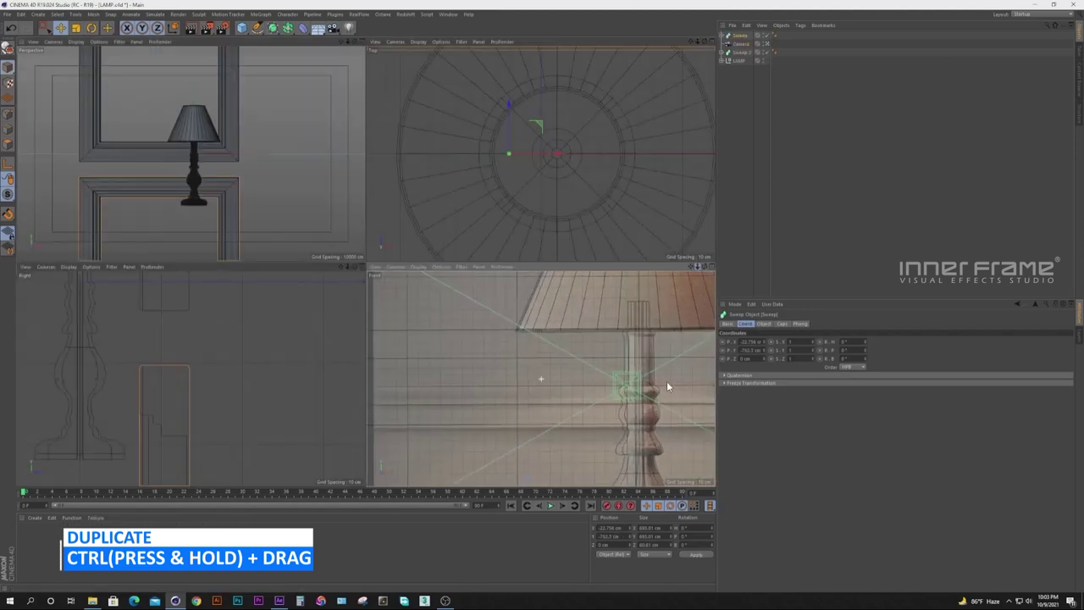
Add a cube and flatten it into a thin slab for the tabletop.
click(362, 42)
click(246, 30)
drag(366, 219, 366, 263)
Lower the slab to just beneath the lamp's base at about Y -225 cm and extend its depth forward.
key(F5)
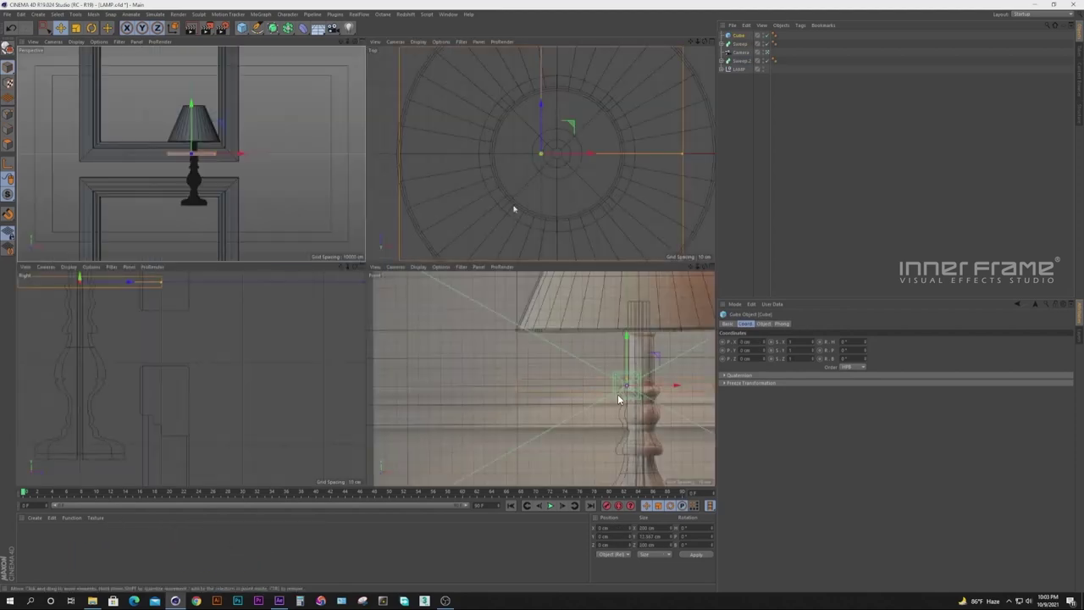
click(362, 267)
drag(691, 40, 926, 58)
drag(377, 59, 379, 427)
scroll(475, 262, down, 5)
drag(476, 288, 414, 293)
drag(305, 304, 279, 300)
Widen the slab to about 1054 cm in the Top view and align its side edge with the frames' edge.
click(711, 41)
click(710, 40)
drag(698, 43, 699, 41)
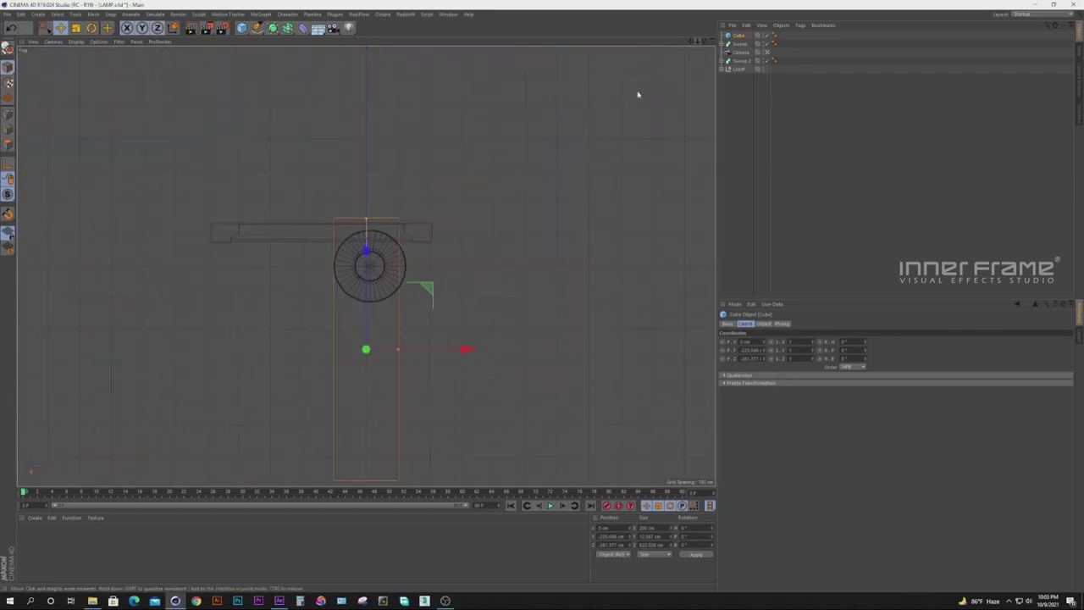
drag(397, 349, 536, 344)
drag(449, 355, 355, 353)
drag(265, 256, 262, 286)
Move both wall frames together farther back along Z, away from the lamp.
click(741, 45)
ctrl+click(742, 61)
drag(367, 169, 369, 90)
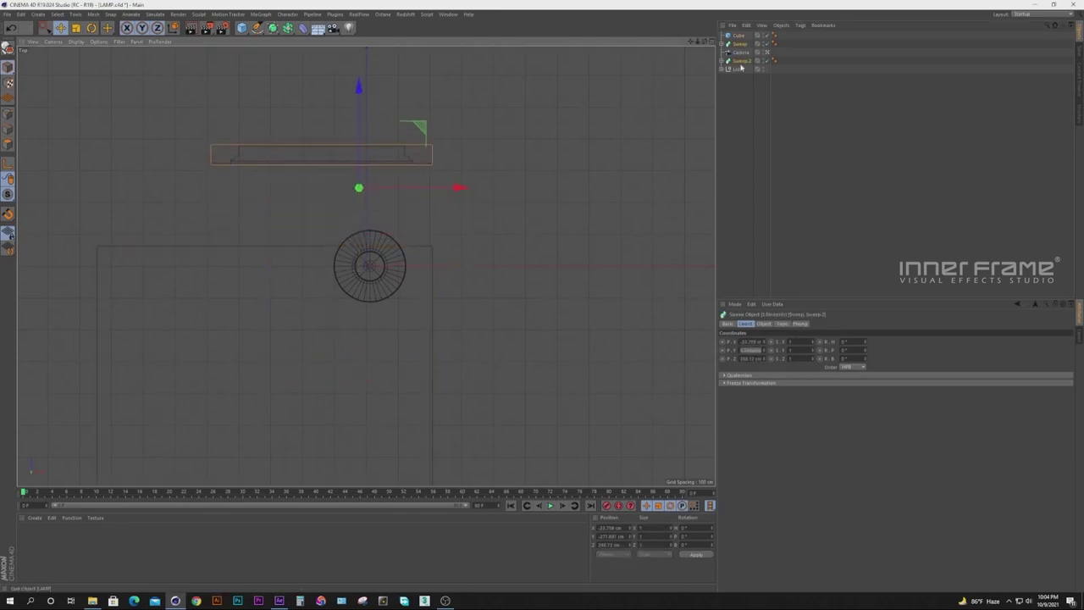
Adjust the tabletop slab's back edge toward the frames, giving it a depth of about 520 cm centred near Z -107 cm.
click(397, 250)
drag(264, 250, 263, 199)
click(705, 44)
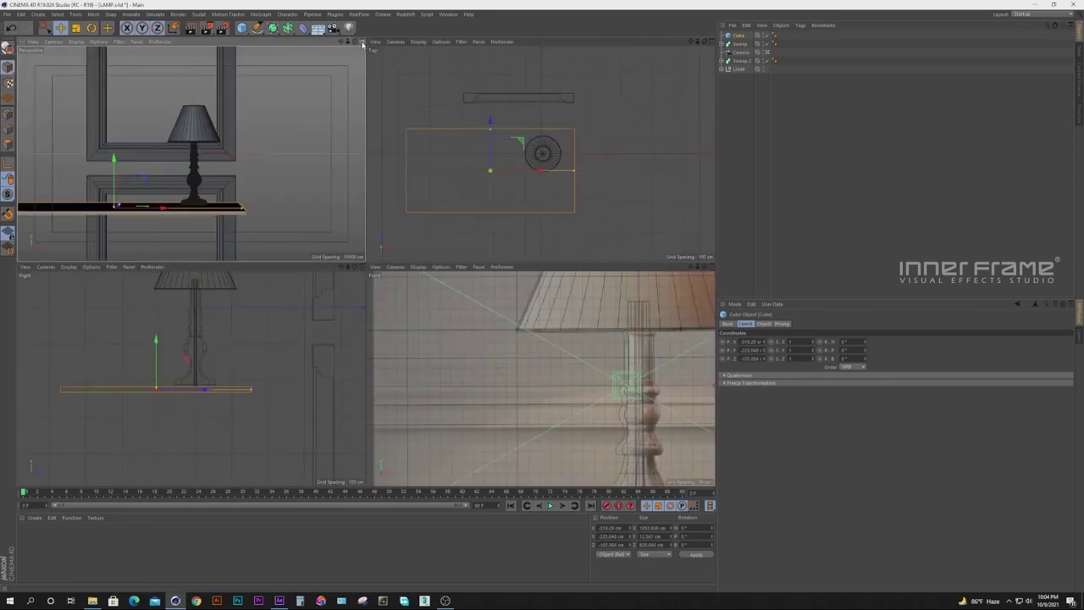
key(F1)
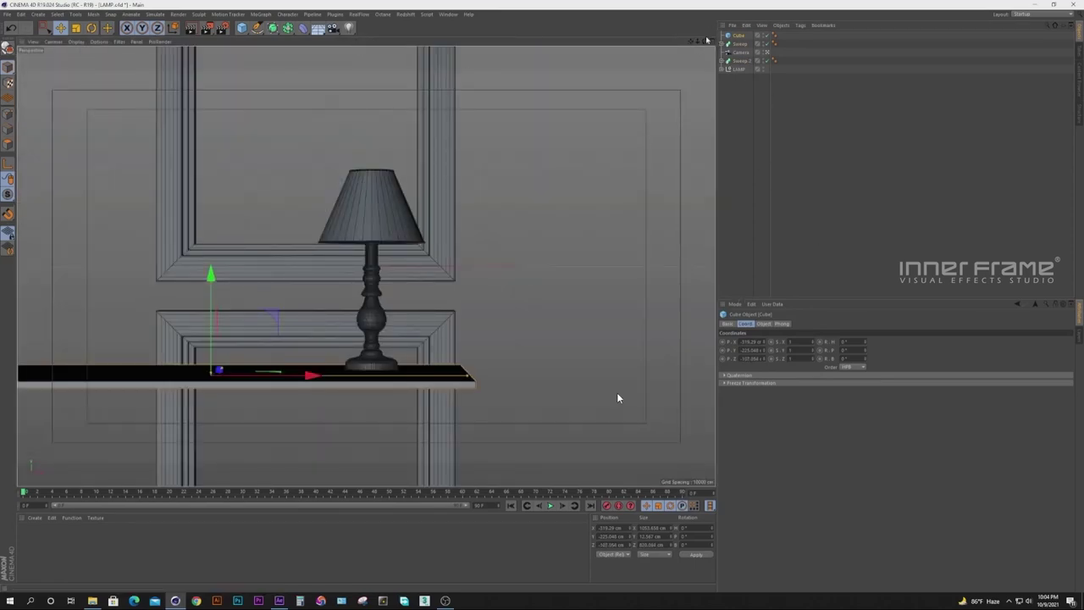
Enable Fillet on the tabletop cube and adjust the radius to soften its edges slightly.
click(765, 325)
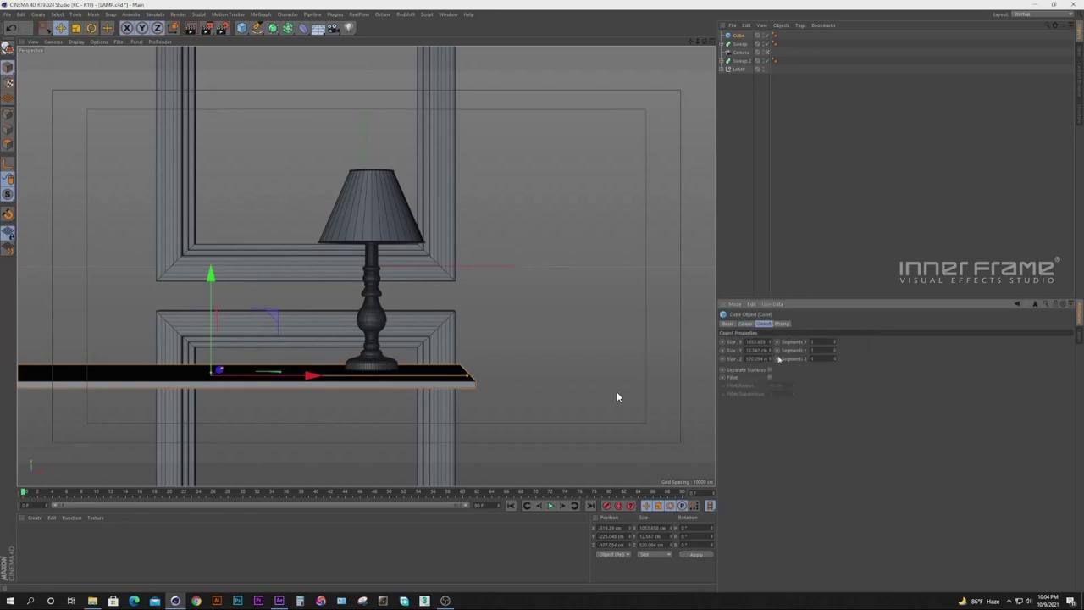
click(770, 377)
mouse_move(794, 388)
mouse_down()
mouse_move(794, 400)
mouse_move(794, 386)
mouse_up()
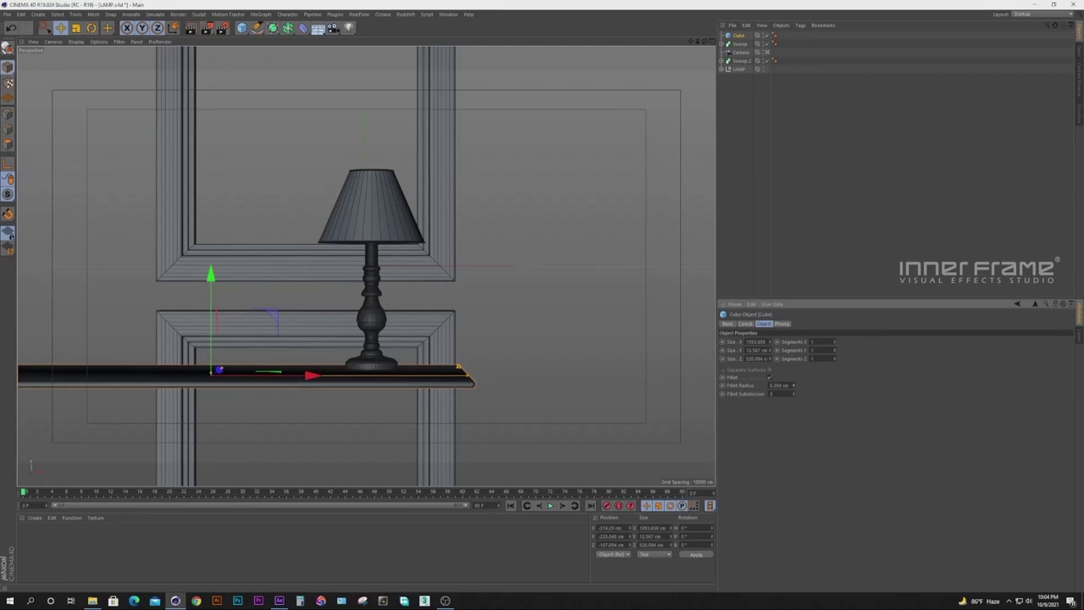
click(755, 242)
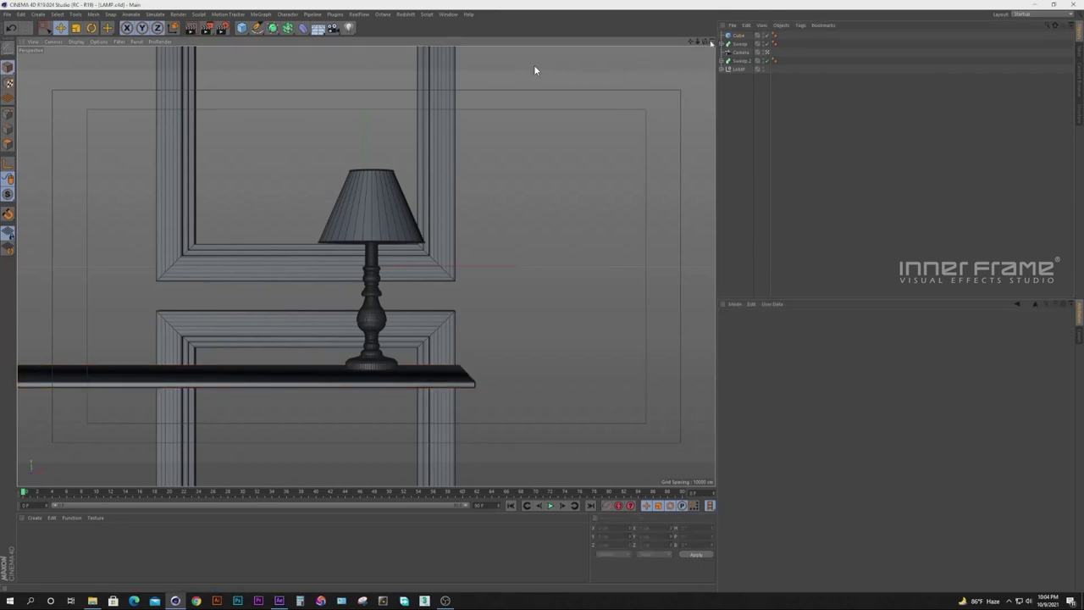
Add a second cube and shape it into a block about 47 cm high directly beneath the tabletop.
click(712, 41)
click(241, 28)
drag(541, 137, 541, 168)
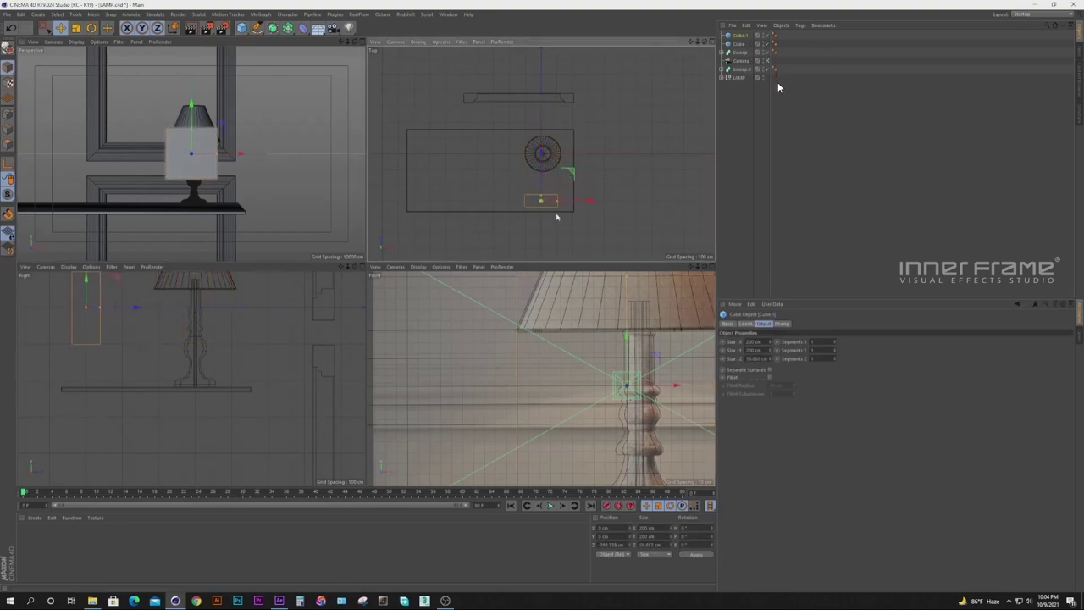
drag(627, 277, 620, 378)
drag(86, 285, 201, 405)
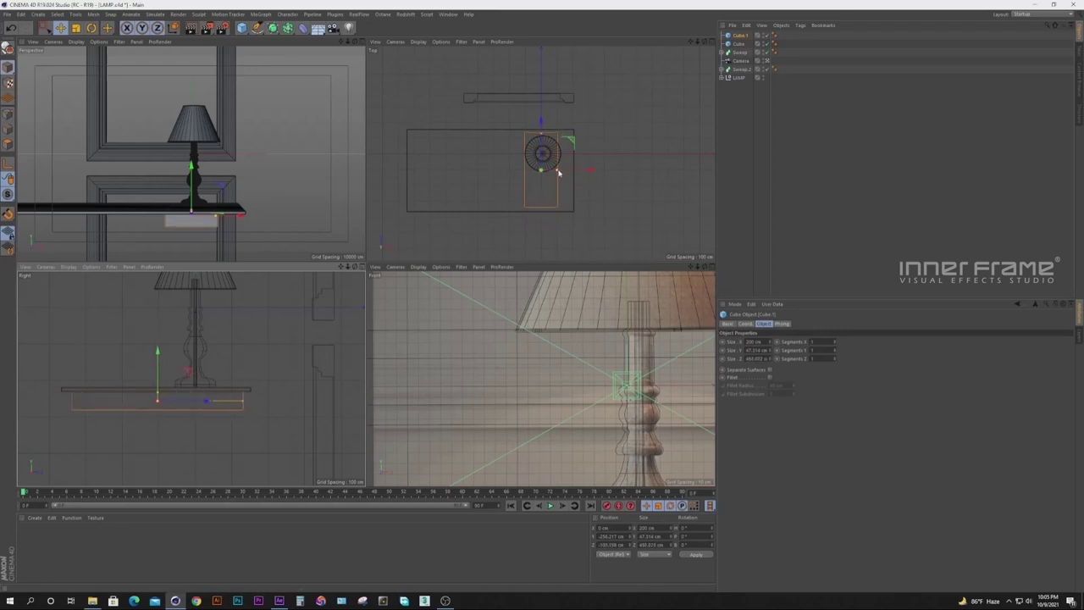
Stretch the block to about 992 cm long and narrow its depth so it runs along the tabletop's front edge.
drag(558, 172, 618, 172)
drag(541, 134, 544, 172)
drag(496, 127, 494, 159)
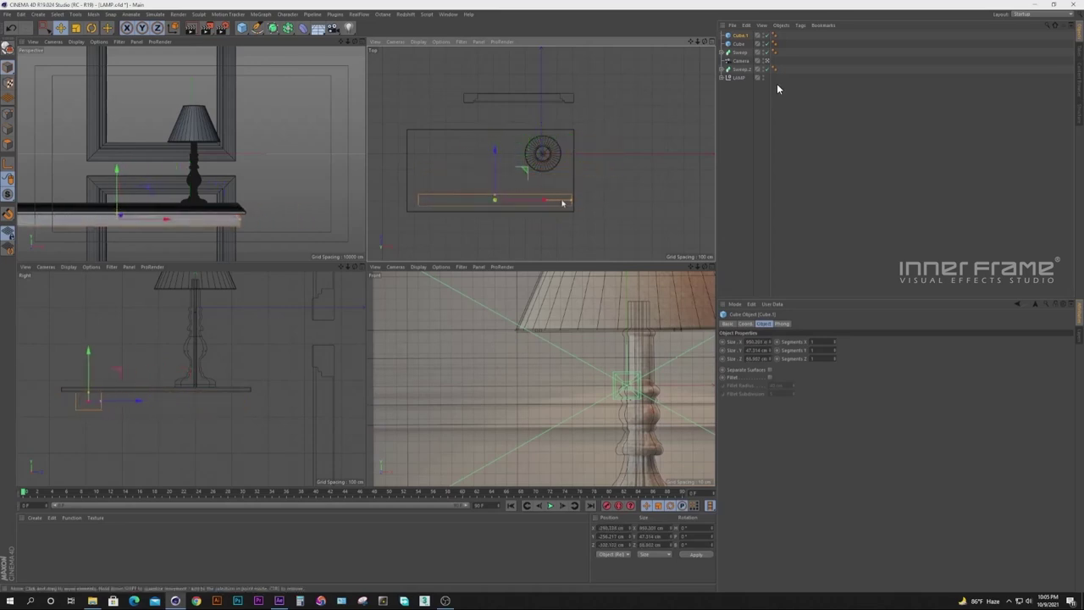
drag(533, 204, 528, 202)
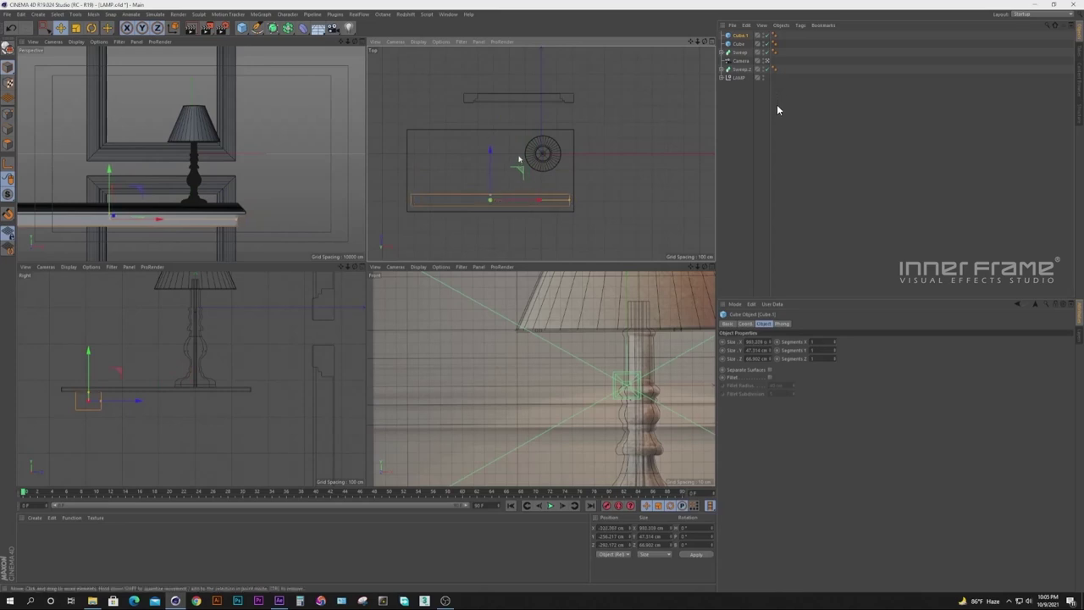
Duplicate the front rail beneath the tabletop and rotate the copy to a 90° bank so it stands upright.
ctrl+drag(739, 36, 739, 32)
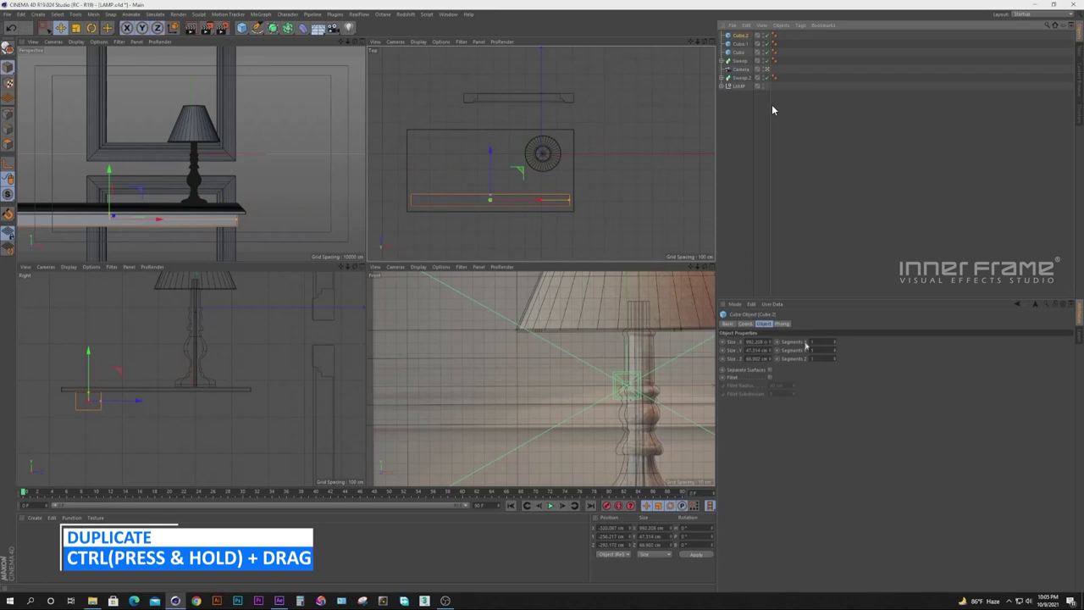
key(r)
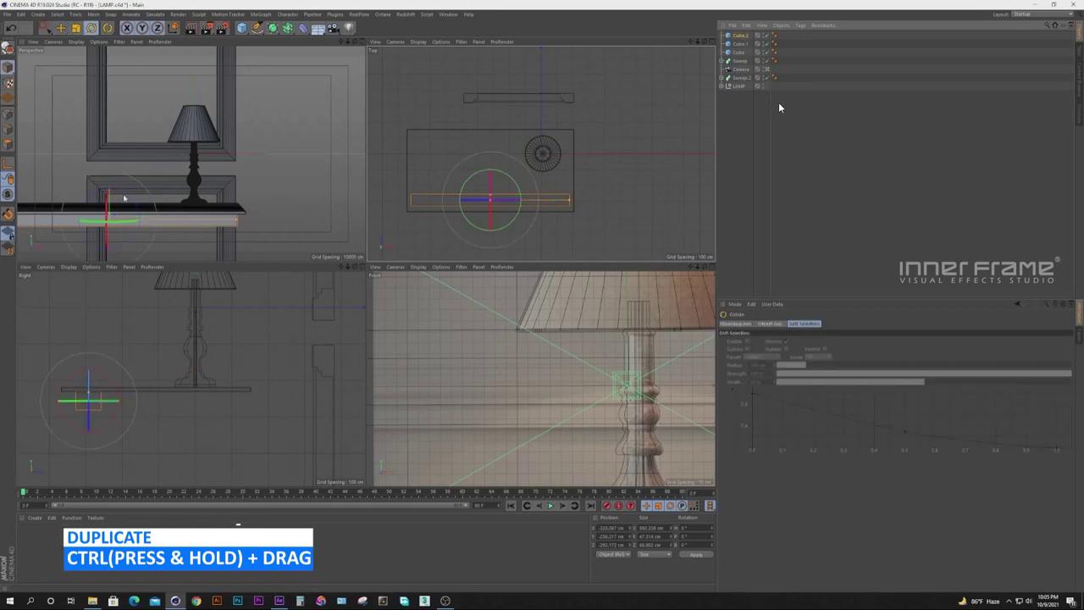
click(740, 35)
click(745, 323)
drag(136, 205, 136, 232)
double_click(847, 358)
text(90)
key(Return)
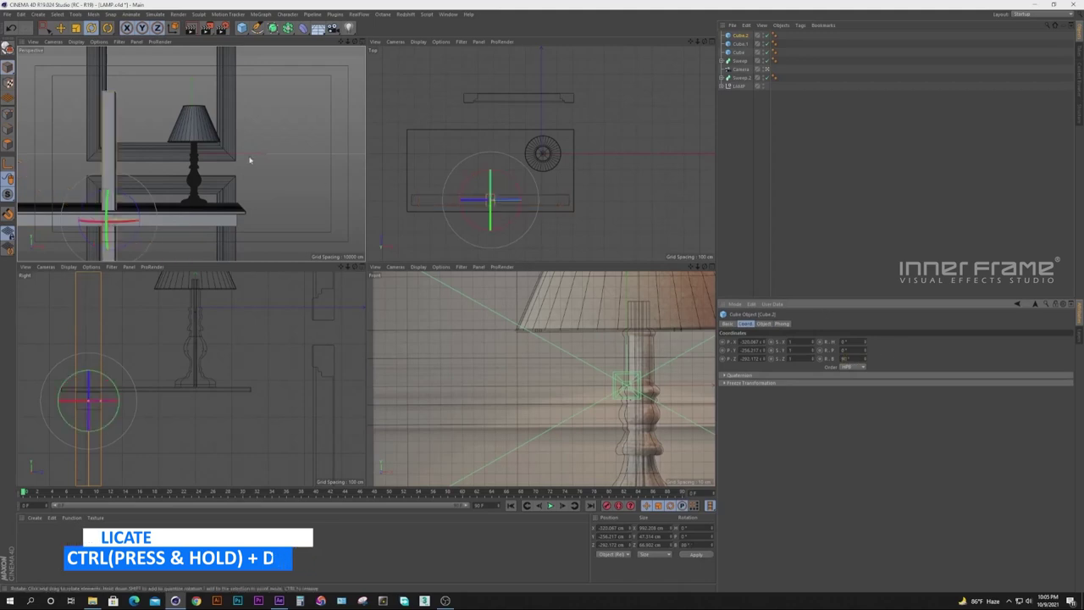
Shape the upright copy into a leg about 754 cm tall, placed under the tabletop's front right end near Z -231 cm.
key(e)
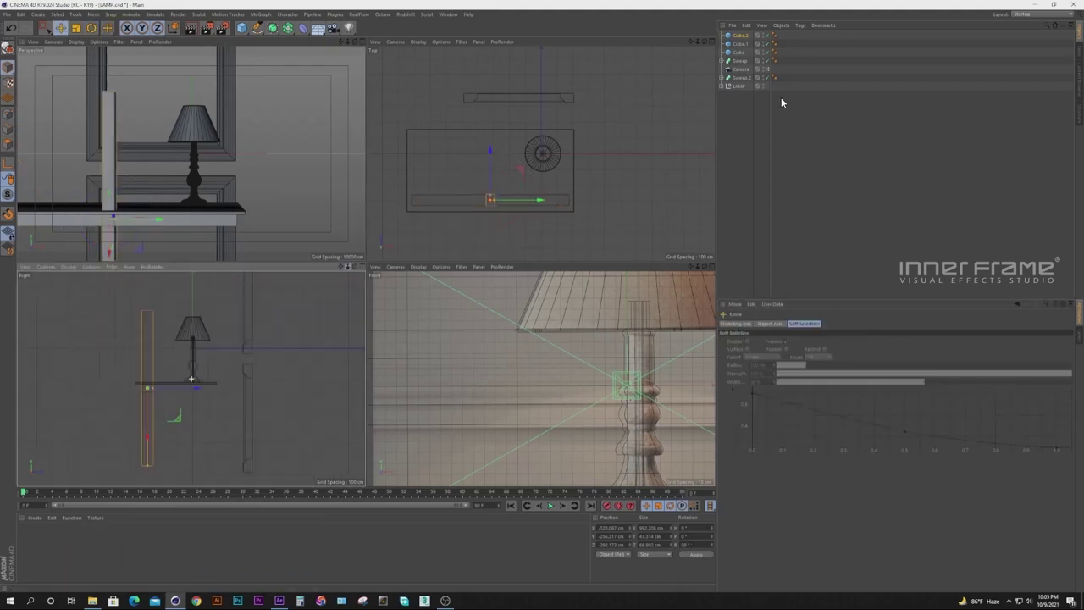
drag(167, 428, 203, 467)
drag(536, 141, 607, 201)
drag(558, 159, 558, 150)
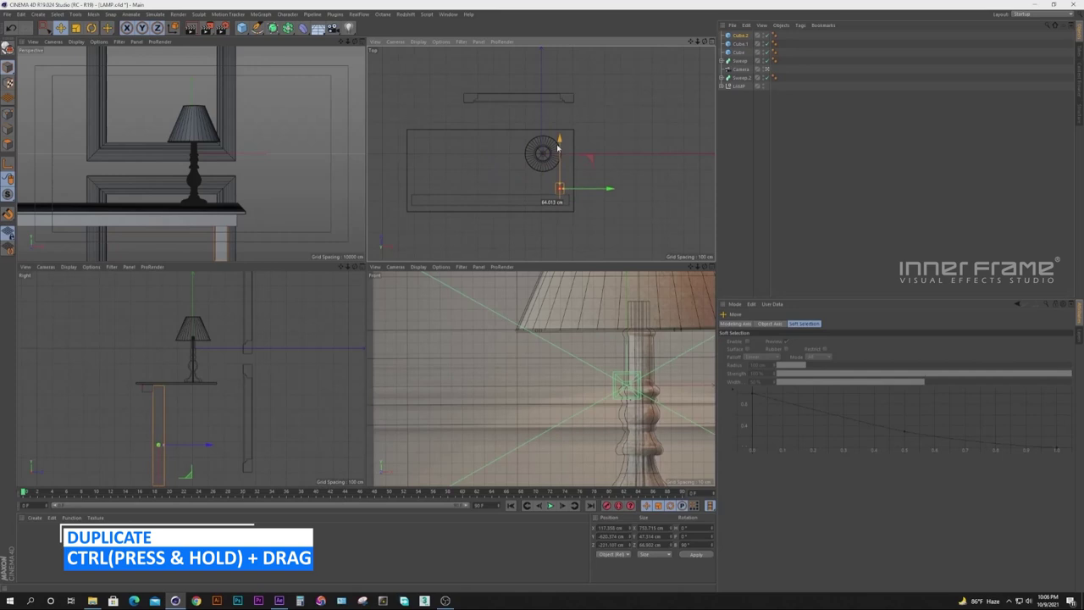
Copy the leg to the tabletop's front left end and copy both front legs to the back edge.
drag(606, 190, 465, 201)
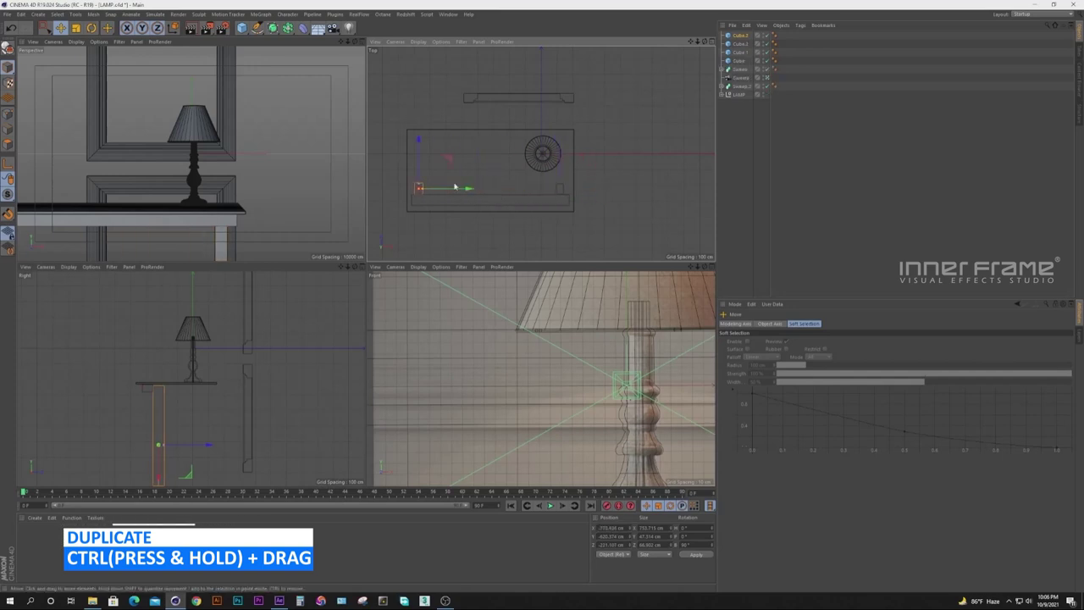
ctrl+click(740, 45)
ctrl+drag(491, 143, 493, 96)
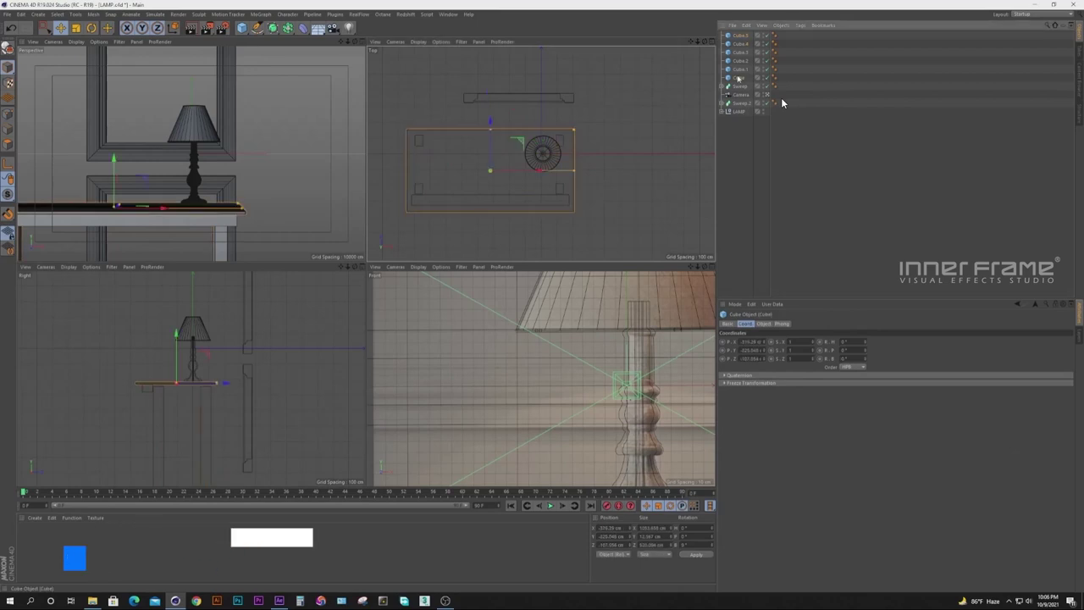
Copy the front rail to the tabletop's back edge and shift the two back legs forward of the copied rail.
click(740, 69)
ctrl+drag(494, 154, 496, 95)
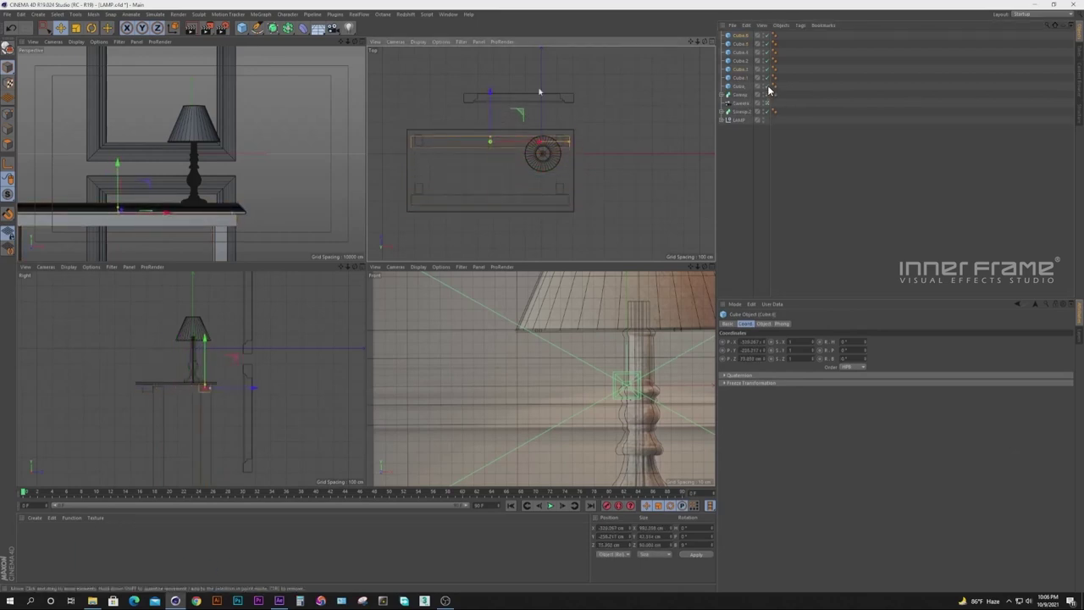
click(742, 45)
shift+click(743, 52)
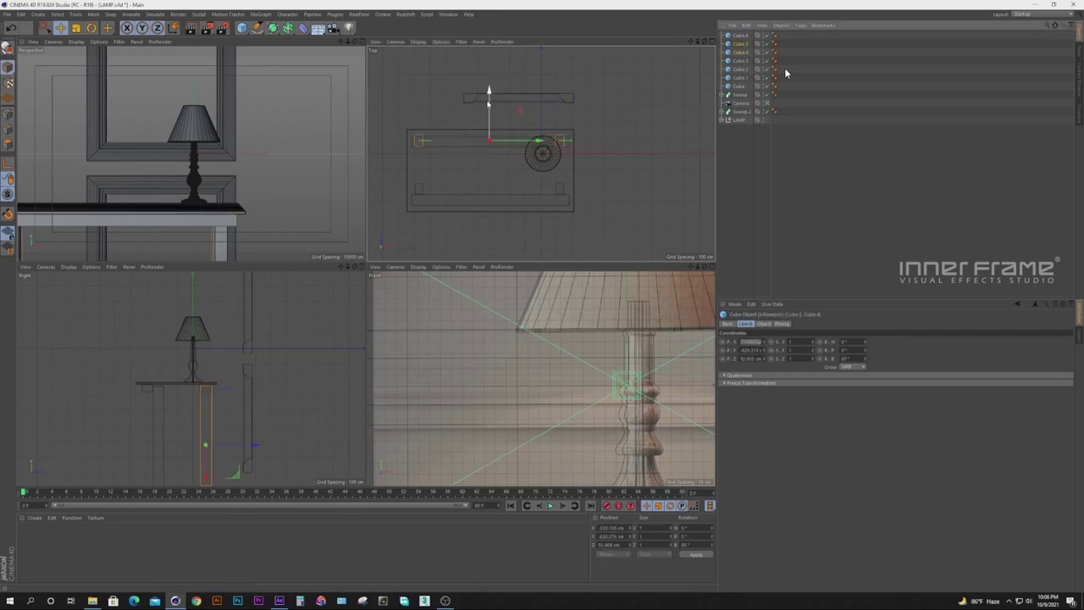
drag(487, 104, 487, 114)
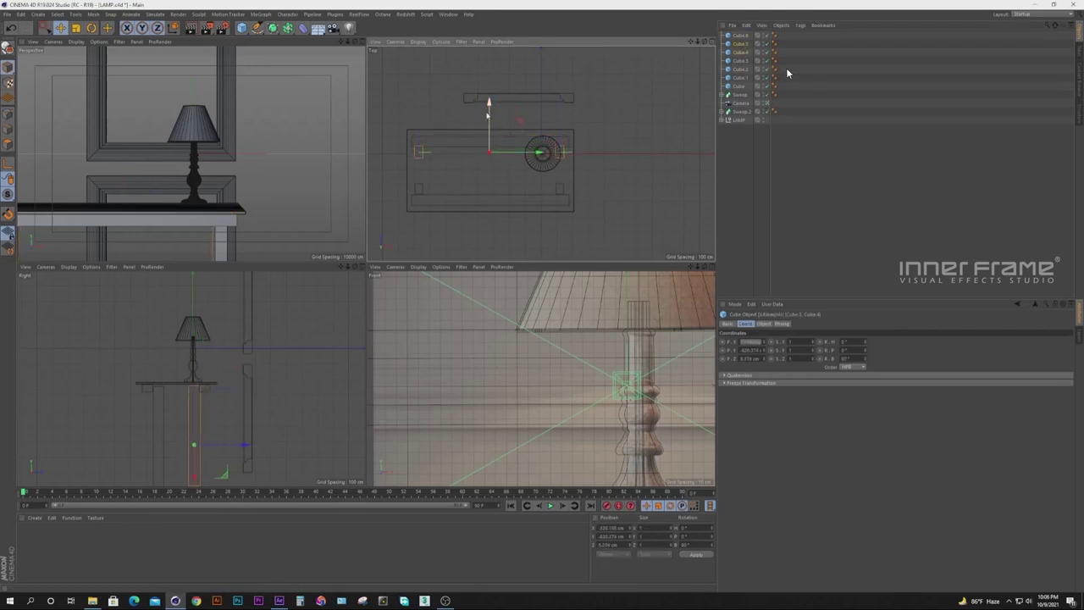
Enable Fillet on the table's front rail with a small radius of about 2.9 cm.
key(F1)
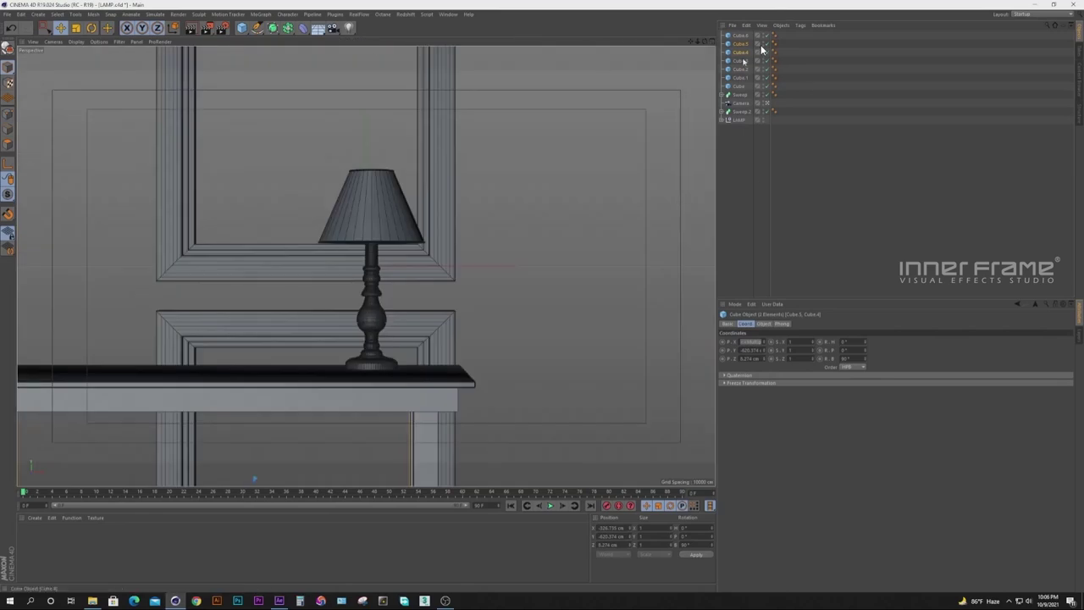
click(740, 68)
click(739, 85)
click(764, 323)
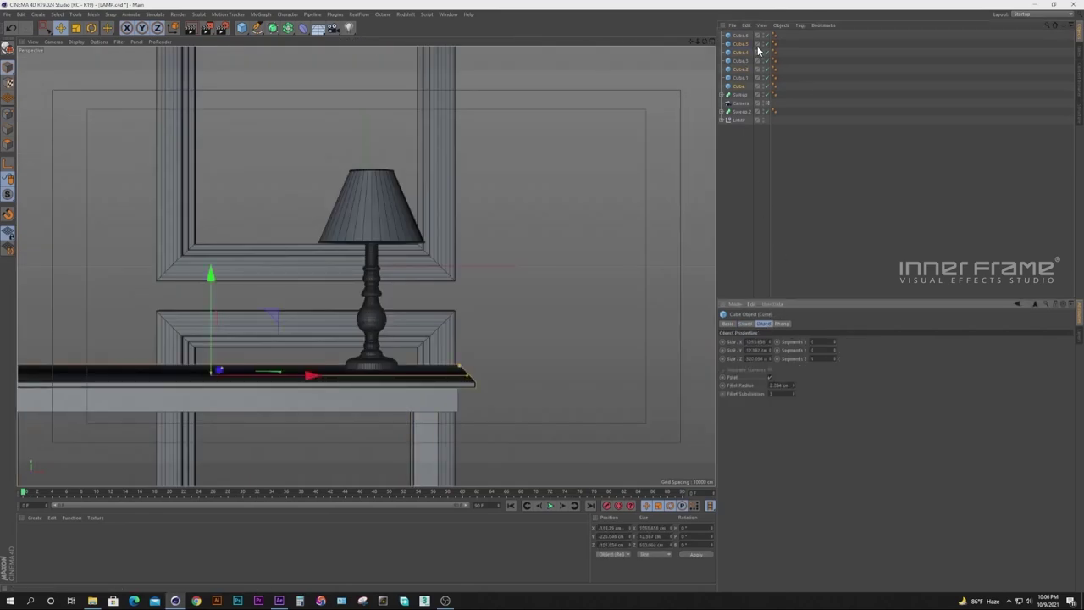
click(741, 77)
click(740, 86)
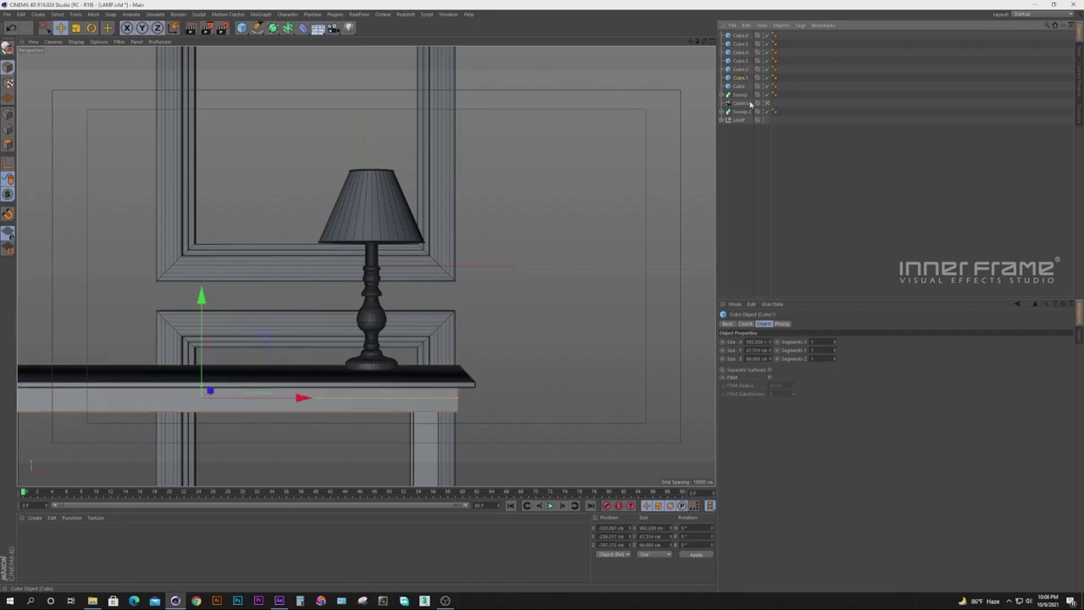
click(770, 378)
drag(737, 127, 731, 148)
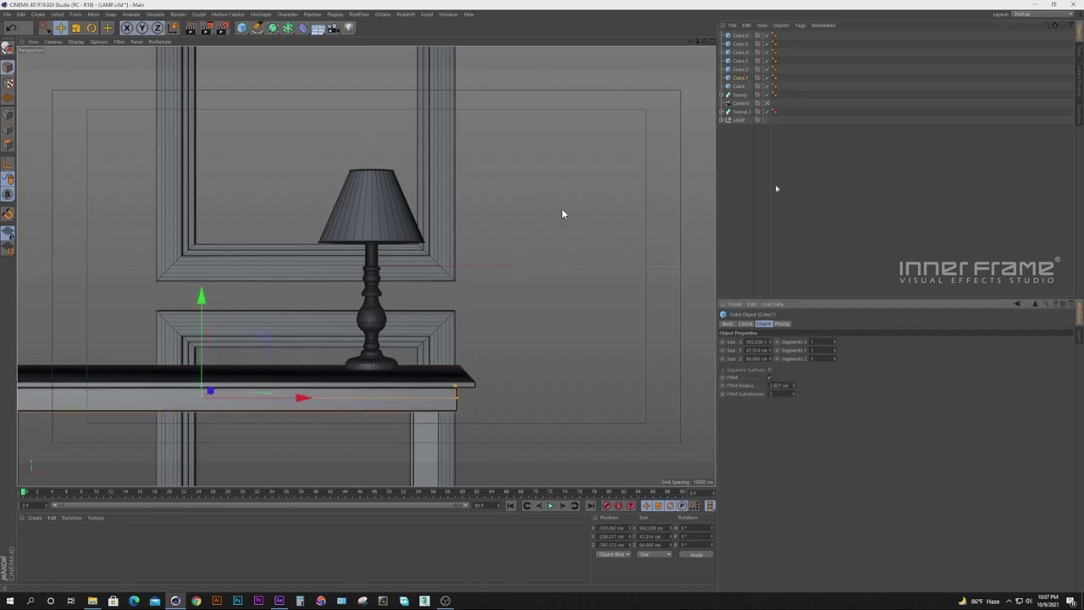
Enable Fillet with the same small radius on the four table legs and the back rail.
click(741, 70)
click(771, 378)
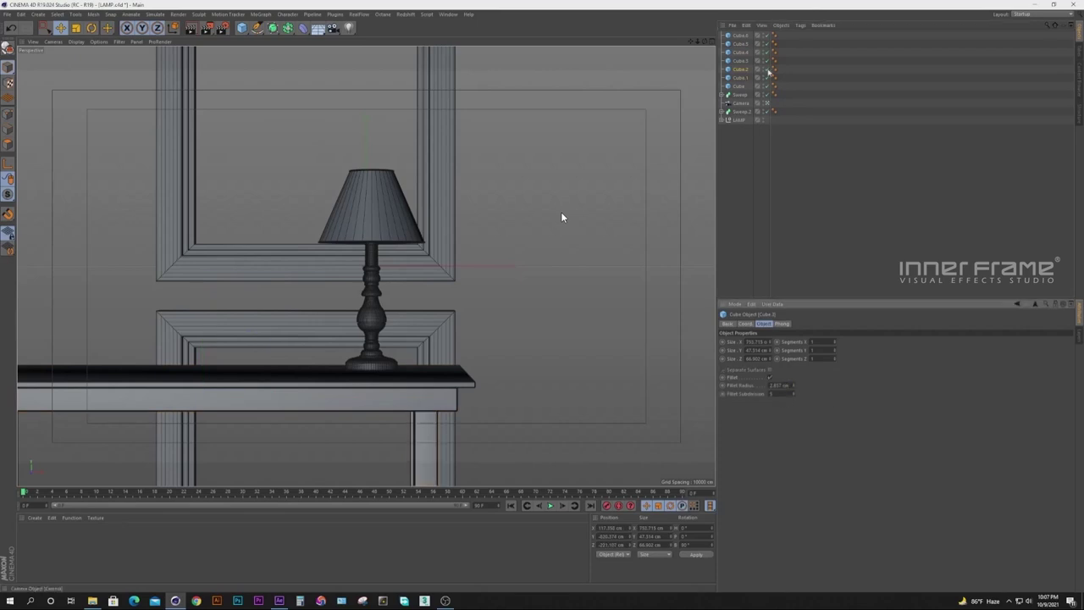
click(742, 62)
click(742, 53)
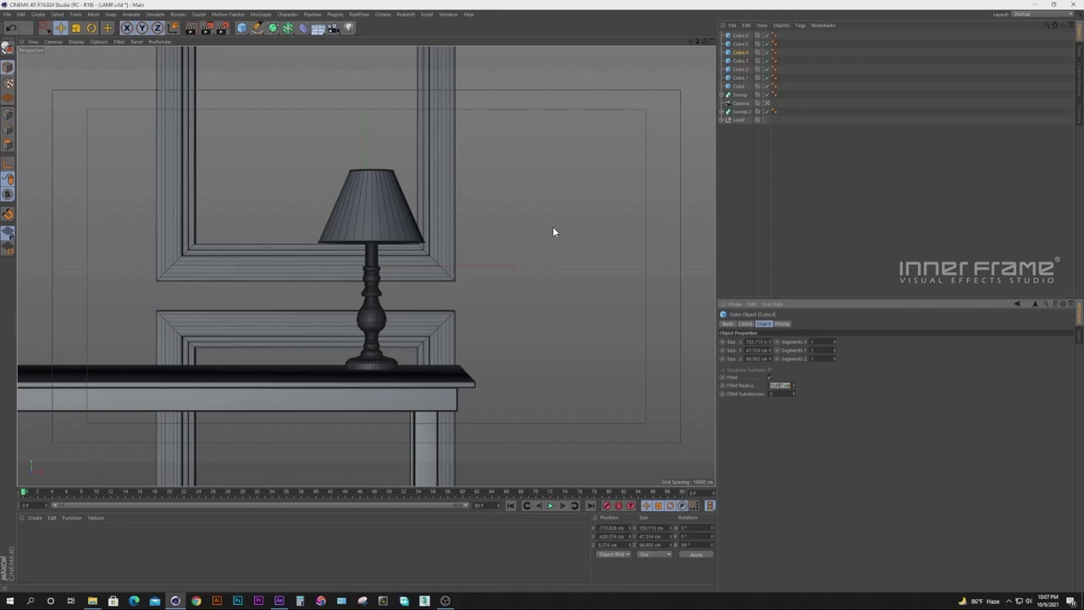
click(742, 45)
click(770, 377)
double_click(777, 385)
click(741, 35)
click(770, 378)
double_click(777, 385)
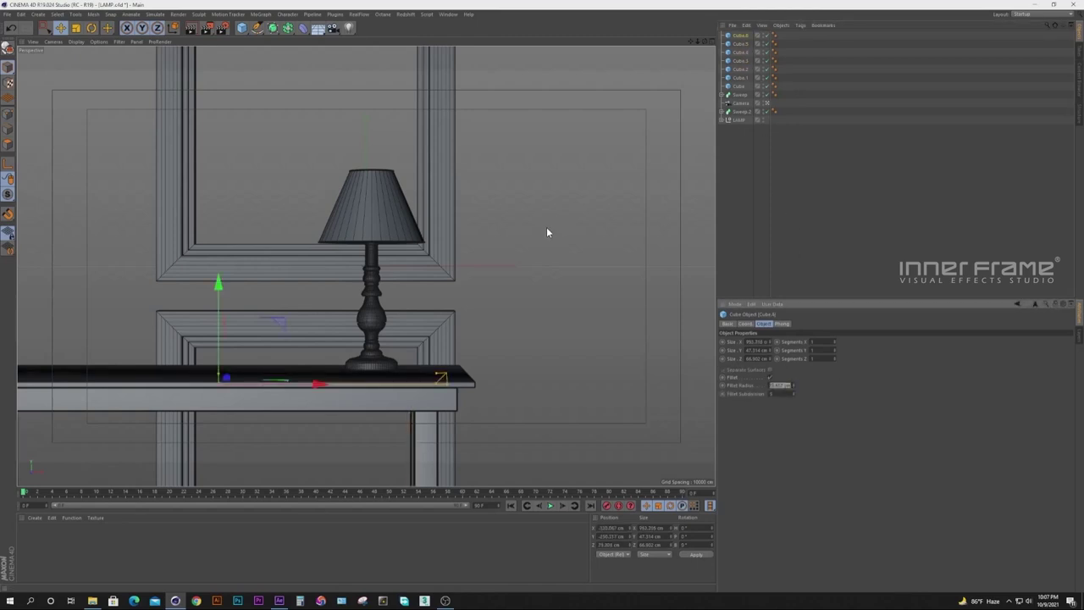
click(545, 216)
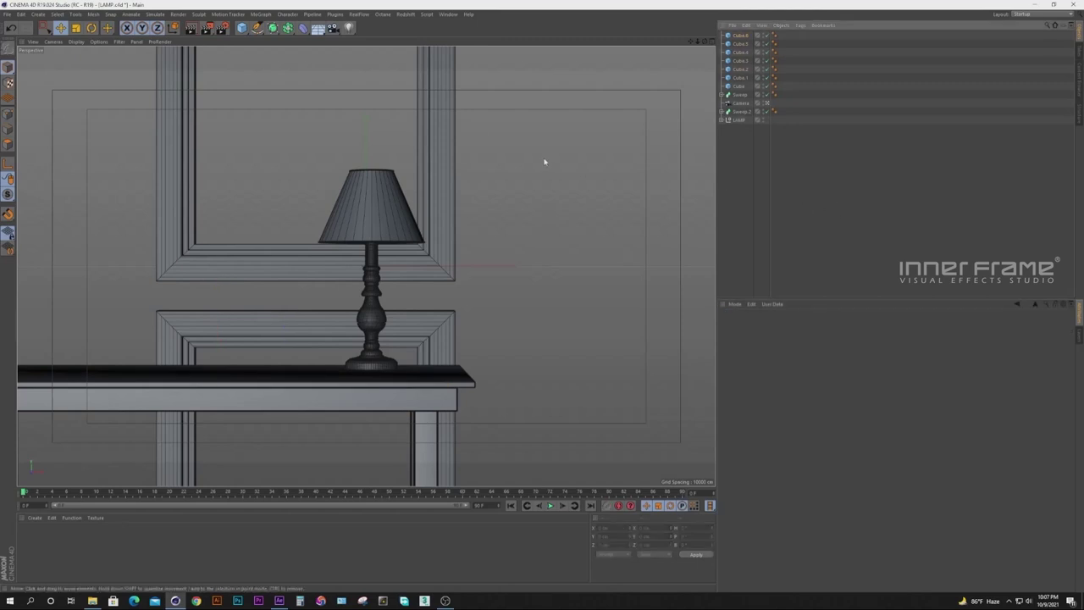
Add a plane, orient it along the Z axis, and enlarge and move it behind the moulding frames as a wall.
drag(242, 28, 317, 55)
click(713, 42)
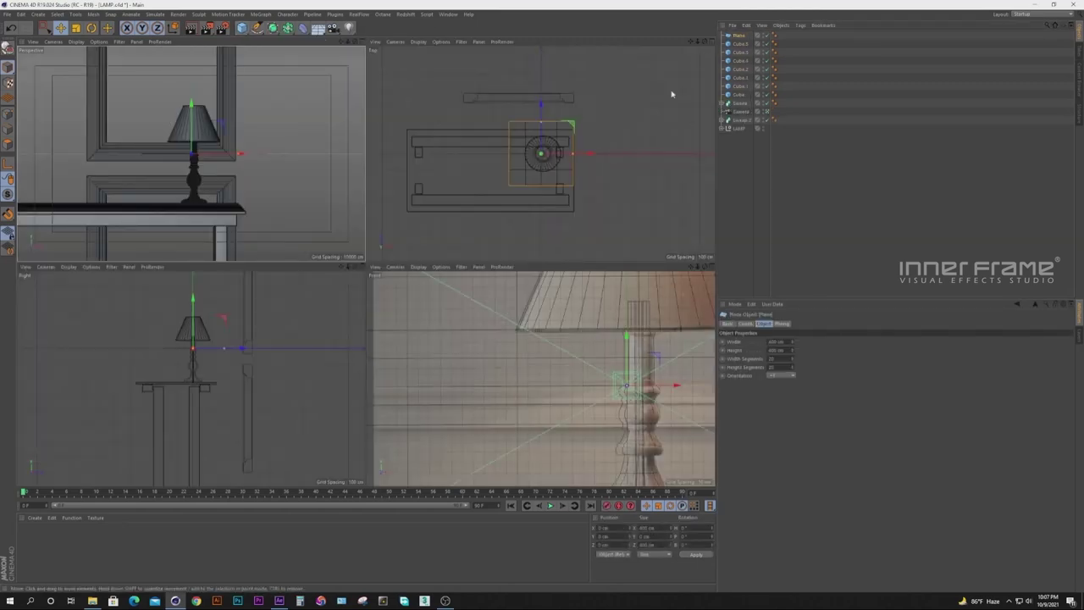
click(781, 375)
click(782, 419)
drag(239, 154, 394, 154)
drag(192, 201, 191, 298)
drag(540, 110, 541, 51)
drag(588, 94, 552, 96)
drag(641, 93, 738, 93)
Reframe the camera on the lamp by setting its position to X -80 cm and about Z -2828 cm.
click(364, 41)
click(740, 111)
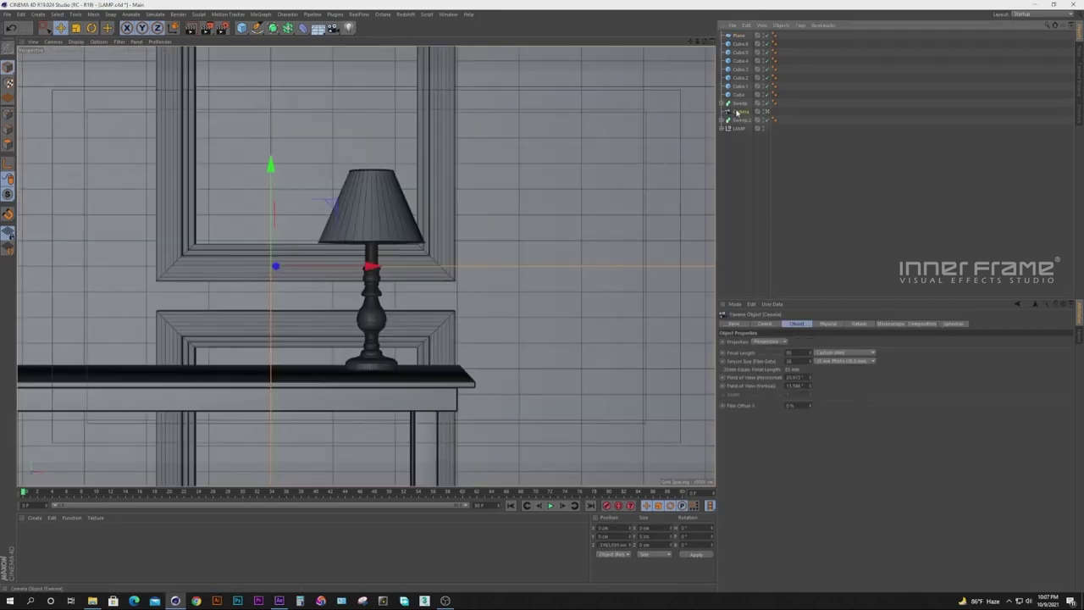
click(765, 324)
mouse_move(765, 343)
mouse_down()
mouse_move(765, 415)
mouse_move(764, 350)
mouse_up()
drag(698, 42, 743, 42)
drag(765, 342, 742, 298)
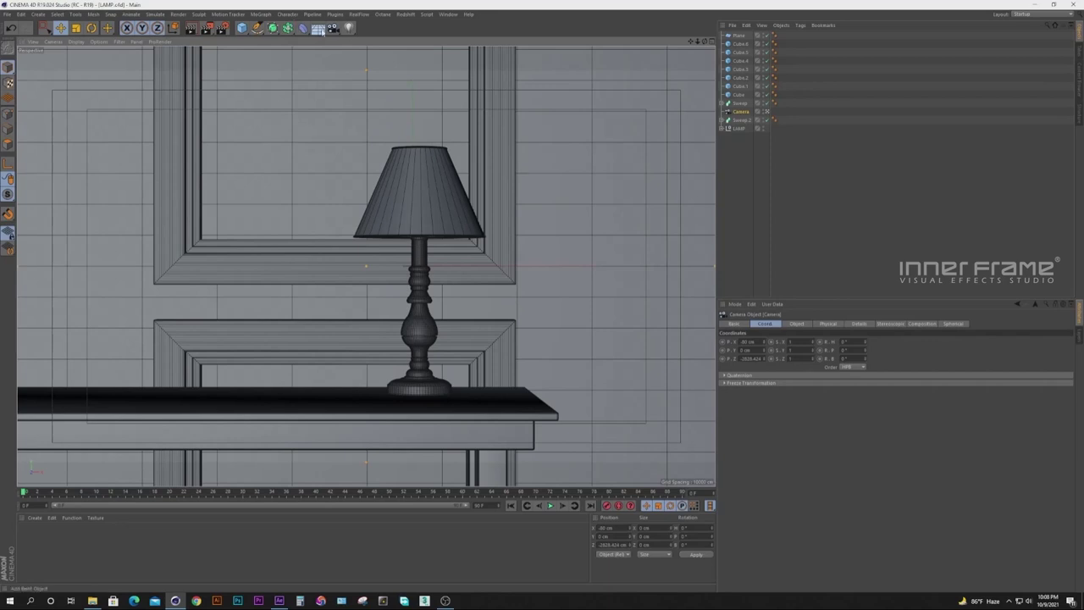
Add a light and position it inside the lampshade on the lamp's central axis.
click(349, 28)
click(379, 40)
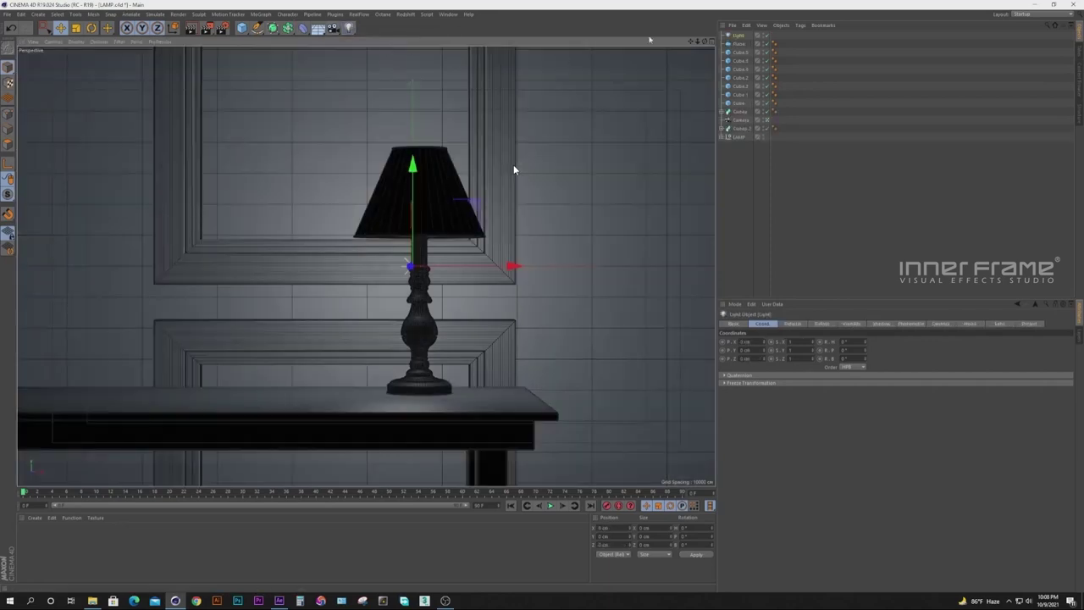
click(712, 41)
scroll(682, 66, up, 6)
drag(571, 126, 581, 125)
drag(640, 337, 639, 227)
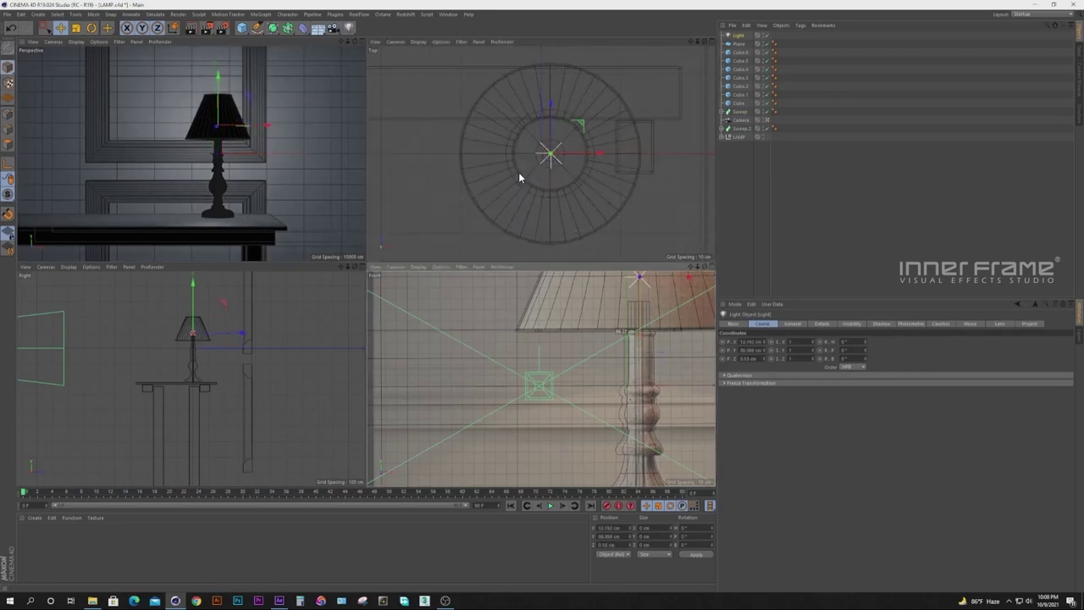
Add a Sky object to the scene.
key(F1)
click(319, 31)
click(339, 54)
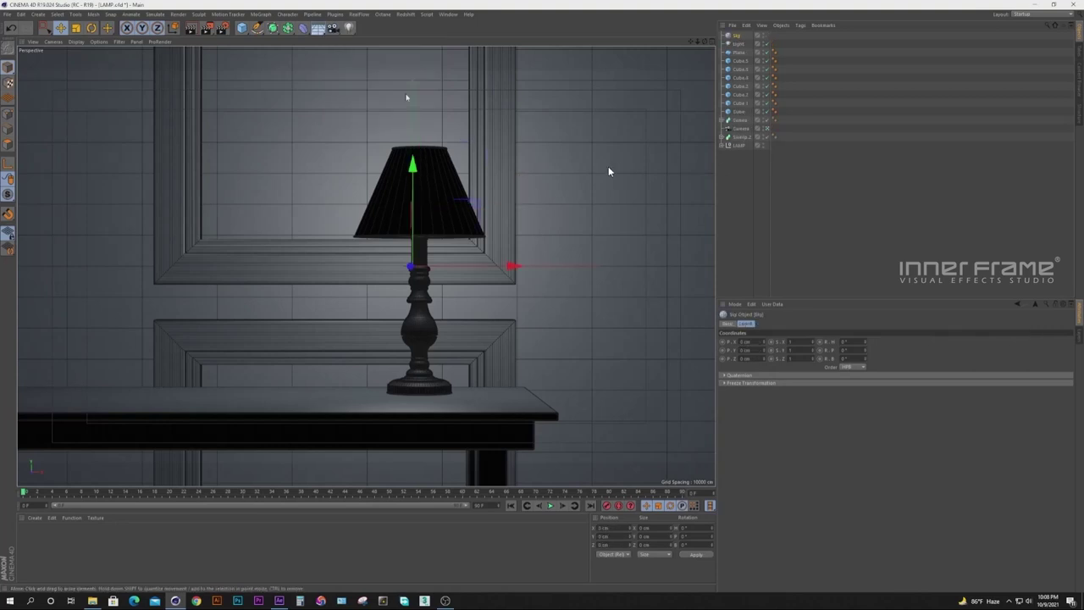
Switch the renderer to Physical and add the Ambient Occlusion effect in the render settings.
click(222, 27)
click(98, 29)
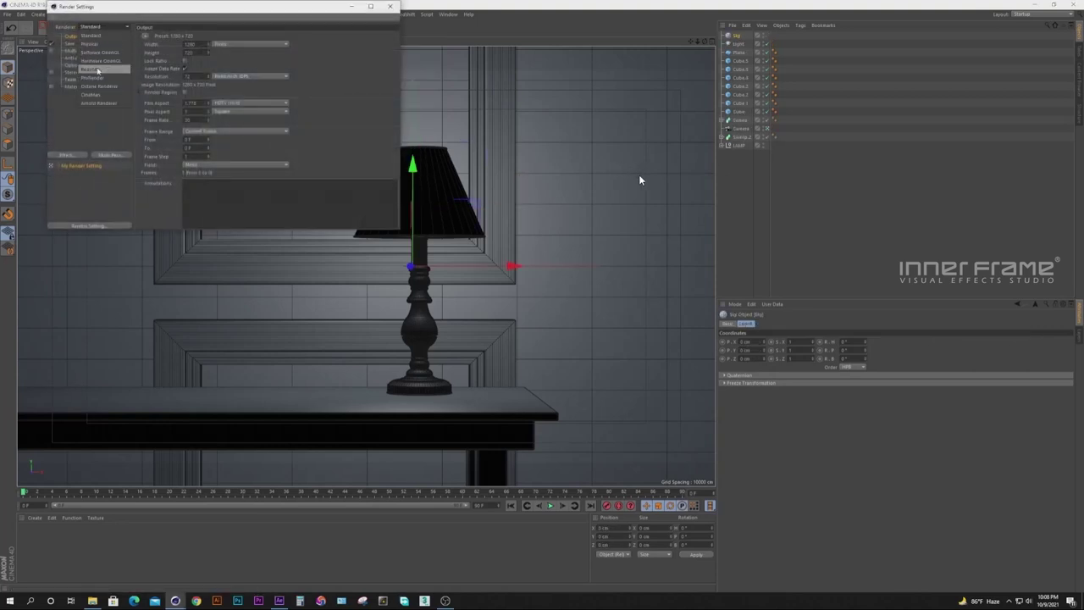
click(102, 47)
click(72, 158)
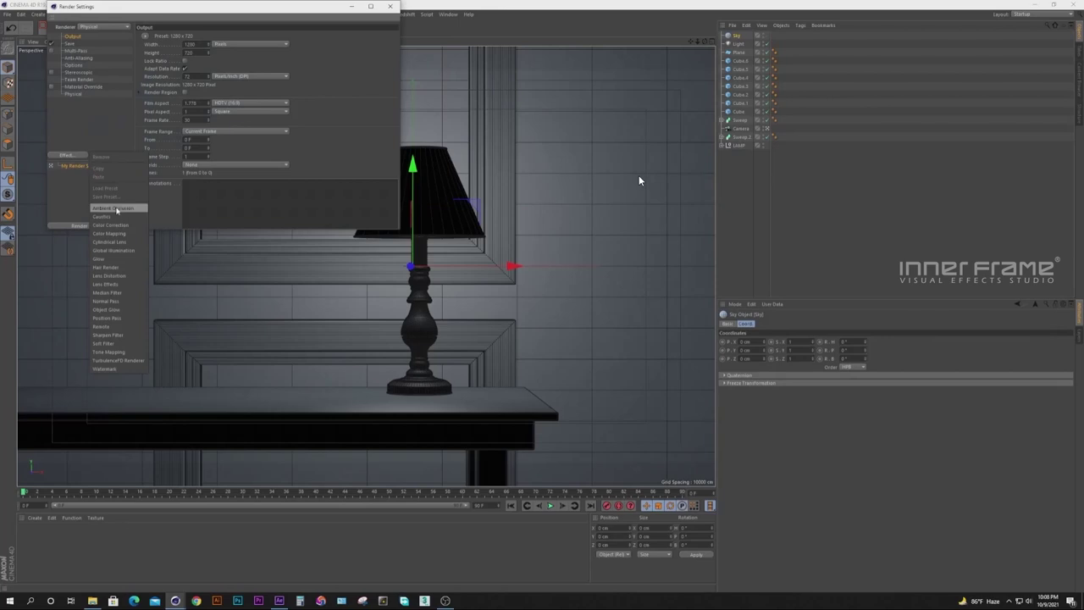
click(121, 210)
Add Global Illumination with Radiosity Maps as the secondary method, and render a preview of the camera view.
click(74, 156)
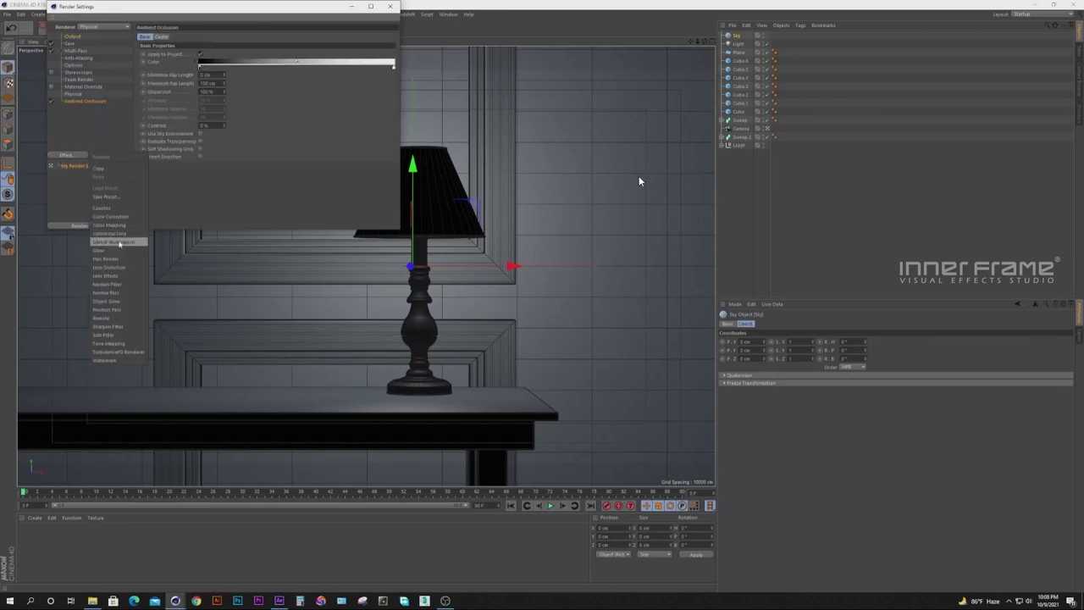
click(120, 243)
click(217, 75)
click(232, 99)
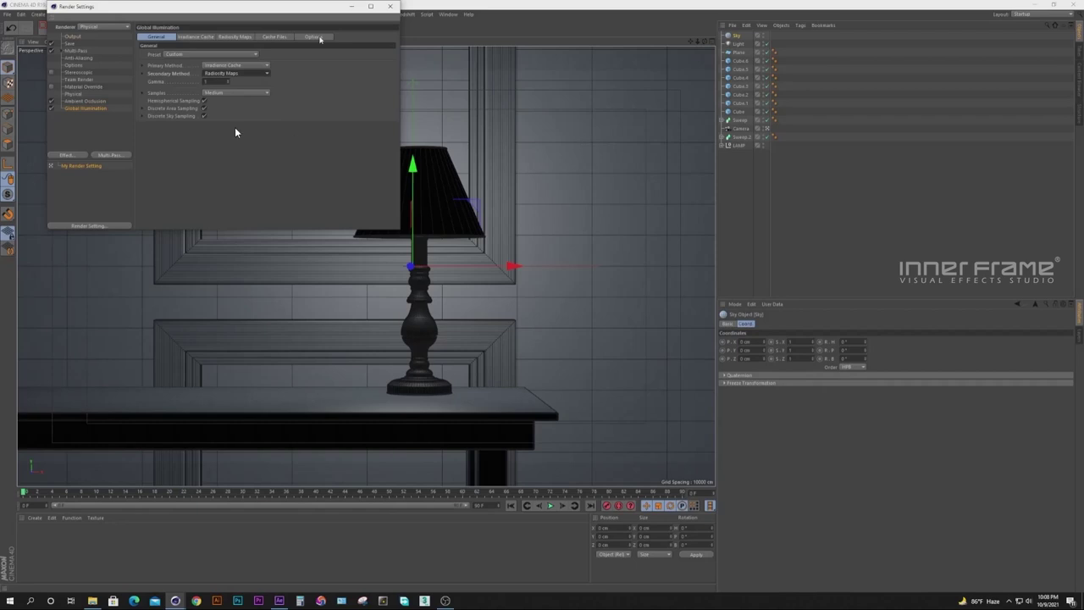
click(388, 8)
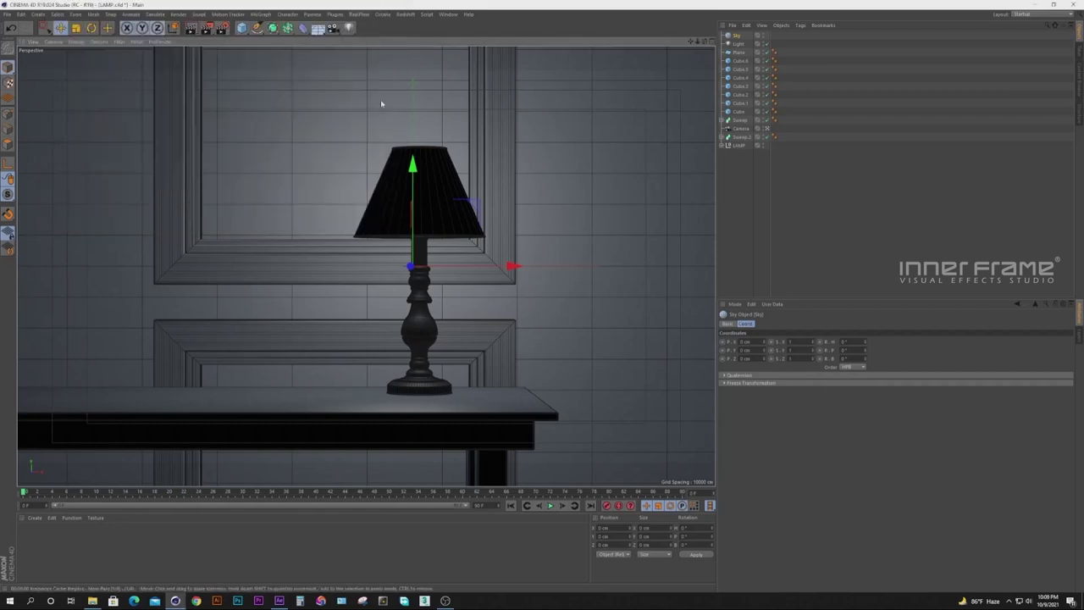
key(ctrl+r)
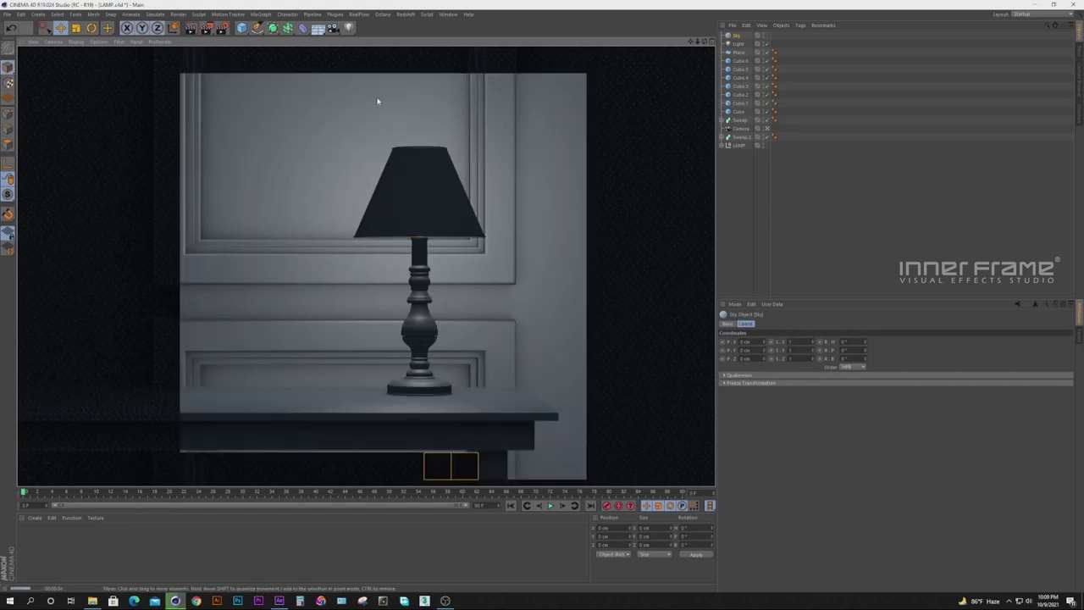
click(804, 242)
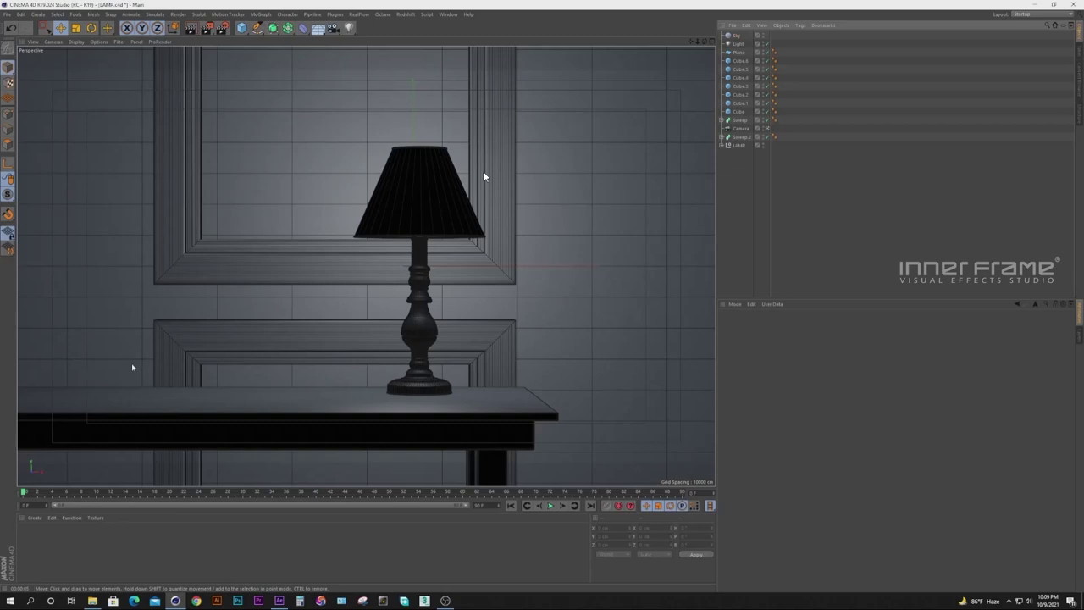
Create a new material and open it in the Material Editor, placed clear of the lamp.
double_click(34, 543)
double_click(35, 532)
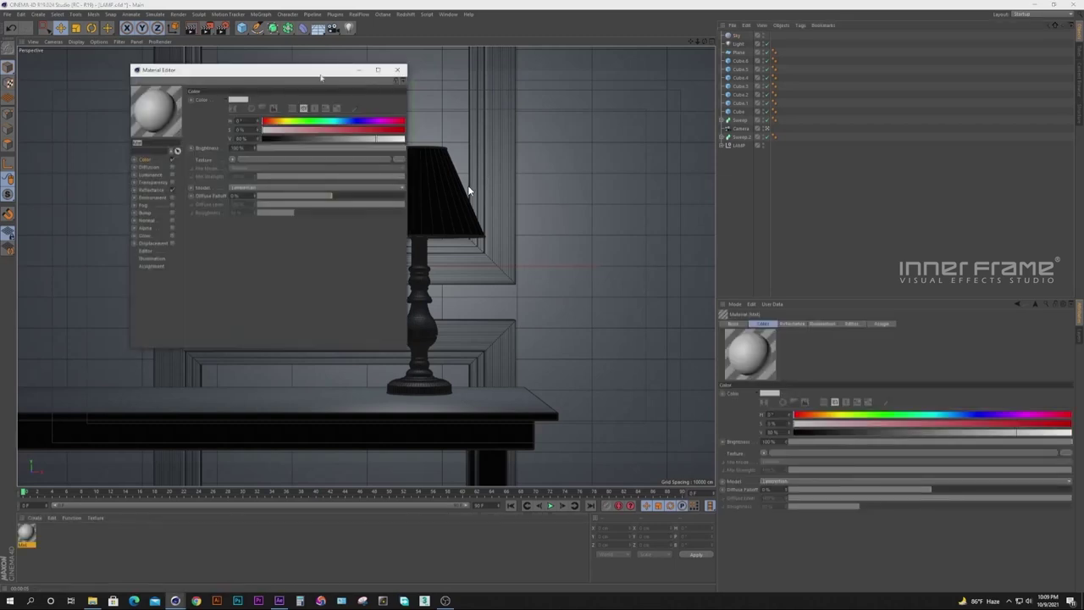
drag(320, 77, 762, 148)
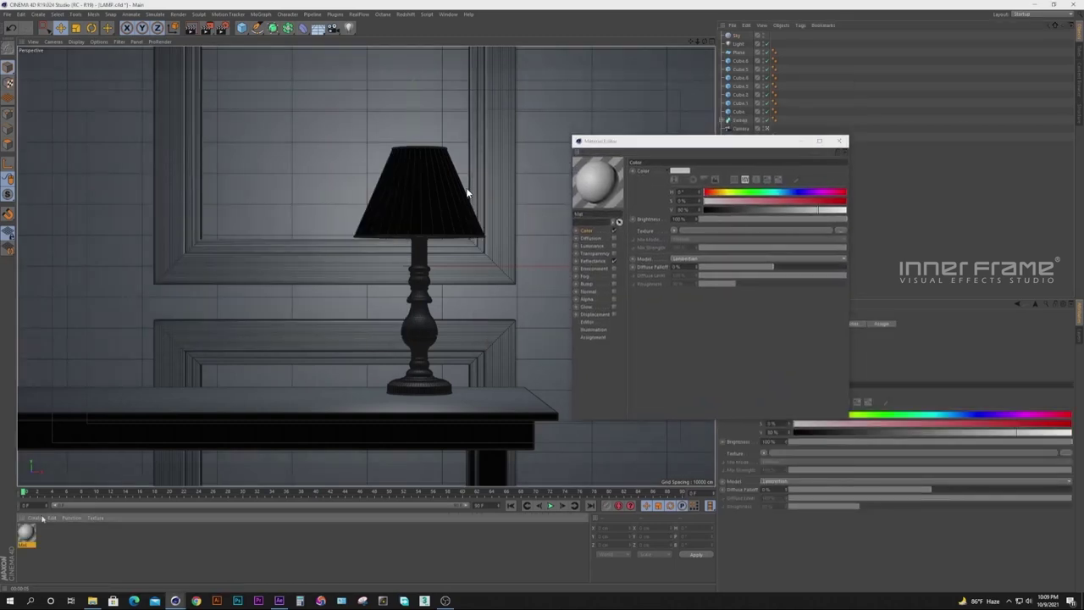
Rename the lampshade object in the LAMP group as SHADE.
click(453, 190)
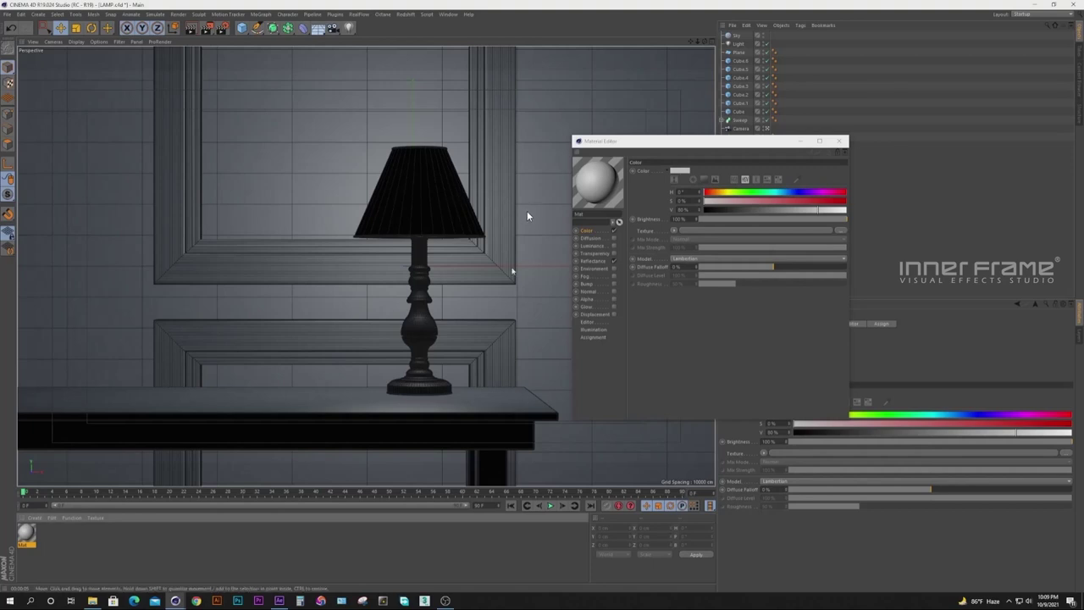
double_click(747, 170)
text(Shade)
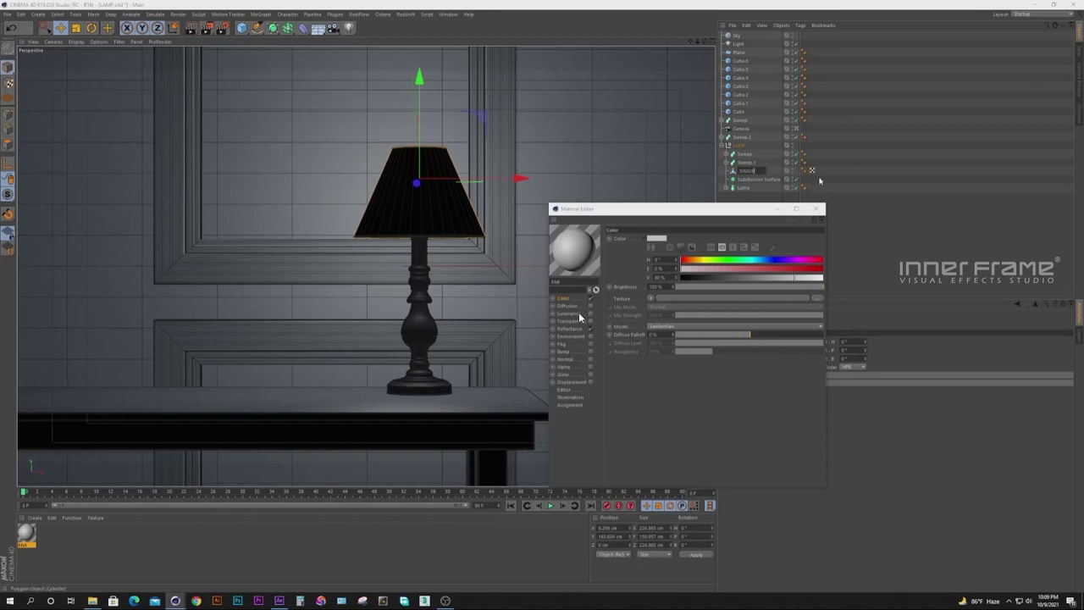
Apply the new material to the SHADE object and enable the material's Luminance channel.
key(Return)
drag(29, 532, 748, 172)
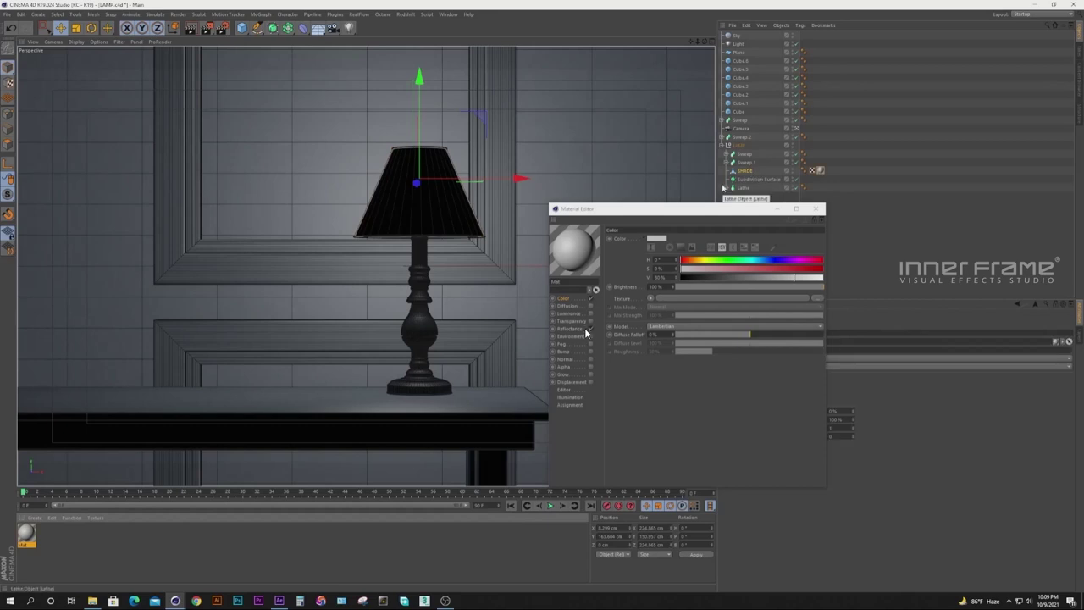
click(590, 313)
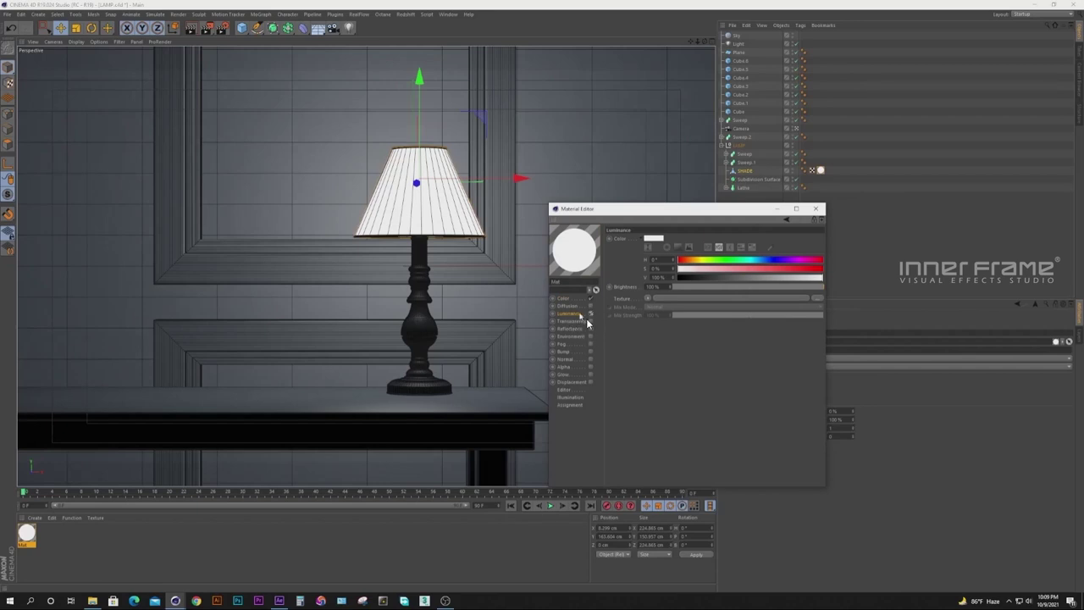
Load the Backlight effect shader as the Luminance texture and open the shader's properties.
click(648, 298)
click(648, 298)
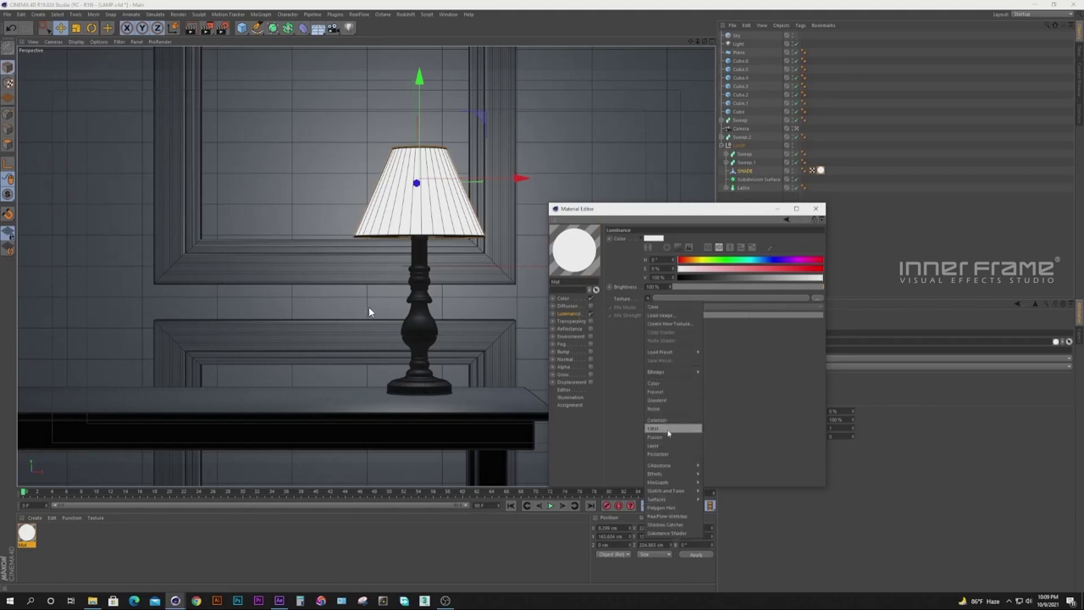
mouse_move(669, 474)
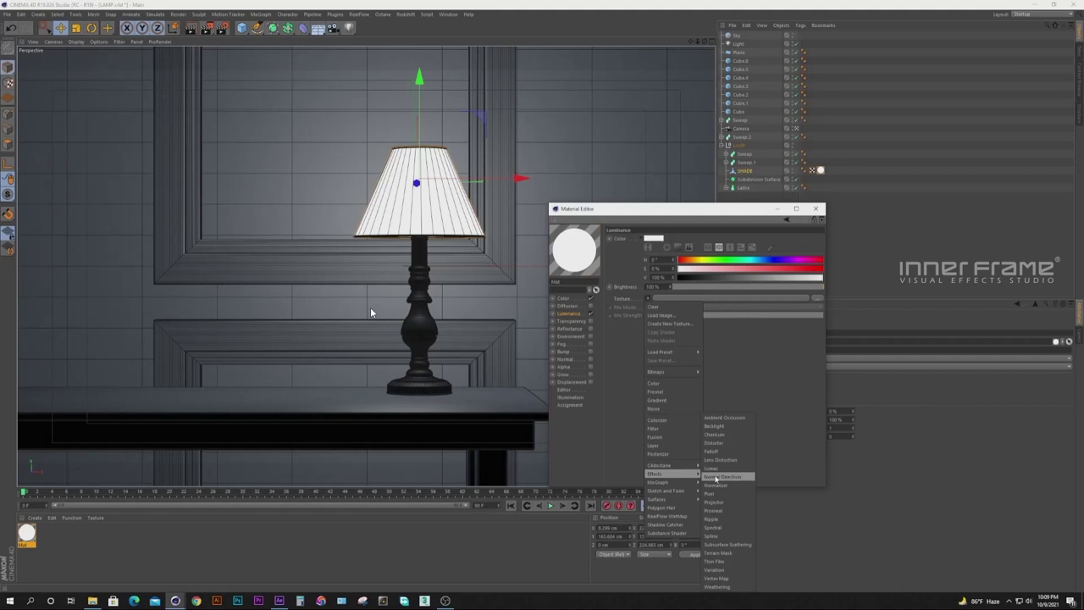
click(716, 427)
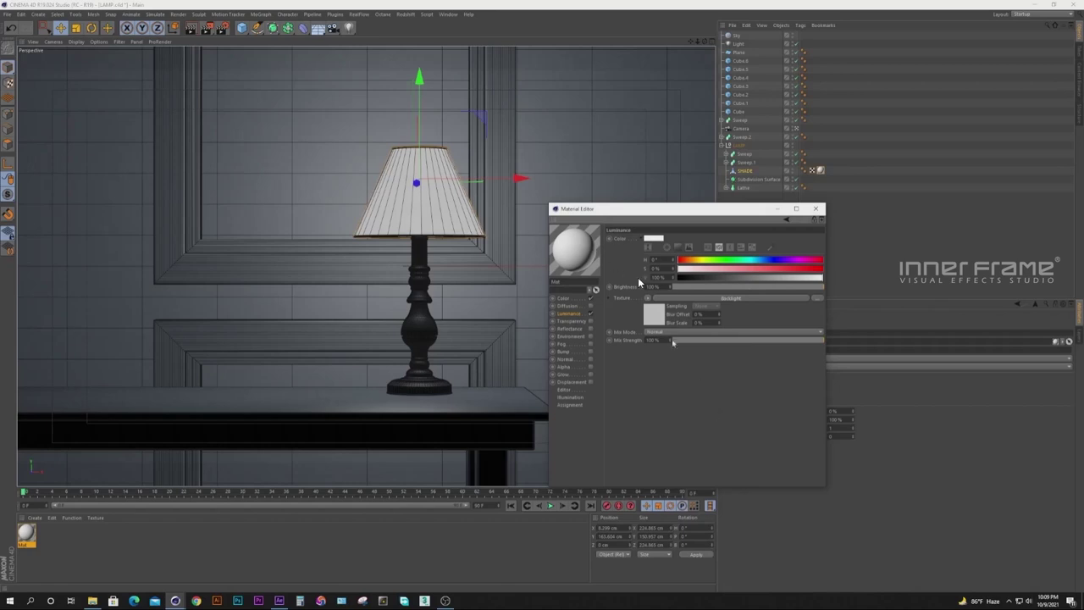
click(654, 312)
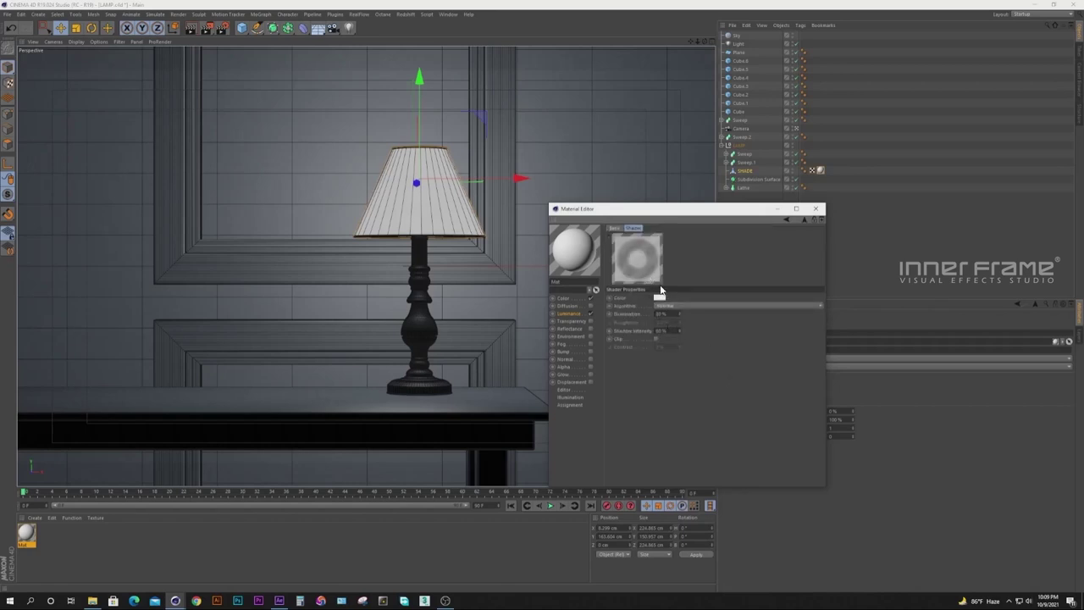
Render a preview of the region around the lampshade, and close the Material Editor.
click(206, 28)
click(252, 40)
drag(305, 117, 509, 297)
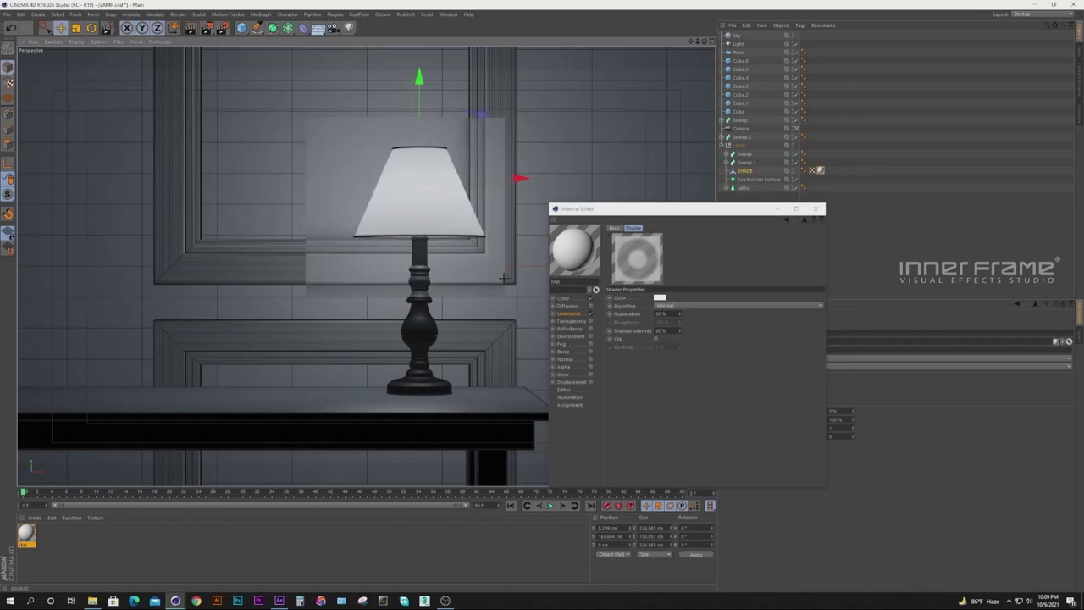
click(815, 209)
Set the light's shadow type to Shadow Maps (Soft).
click(739, 43)
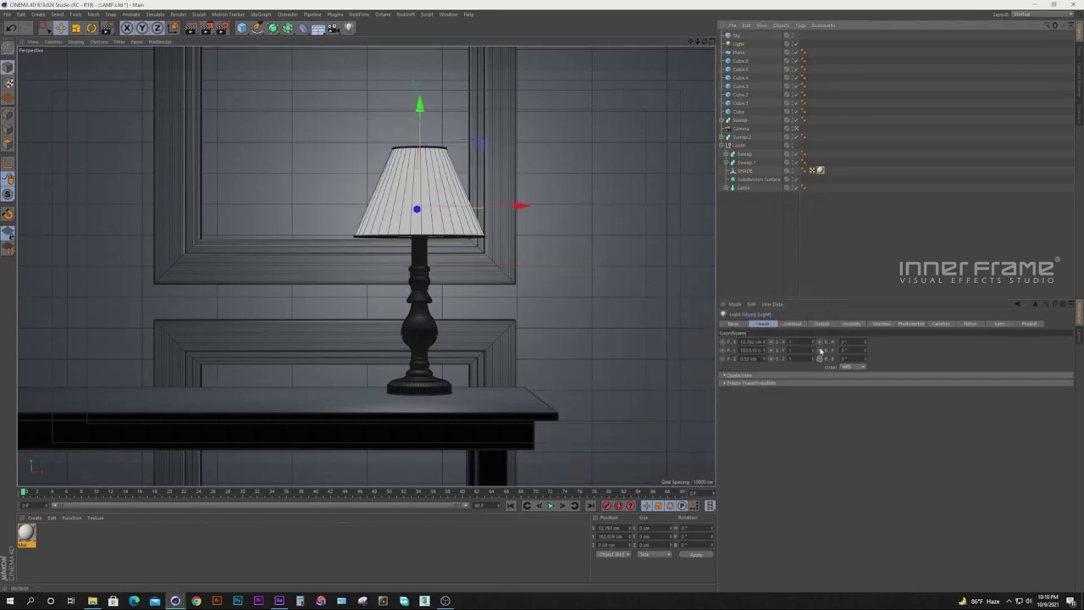
click(797, 325)
click(766, 406)
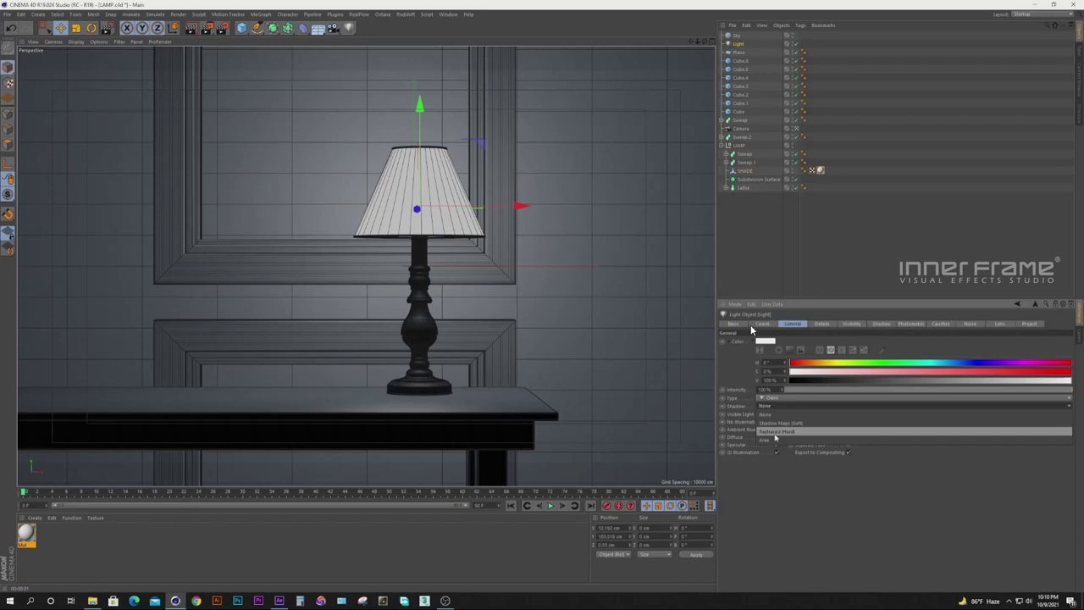
click(815, 422)
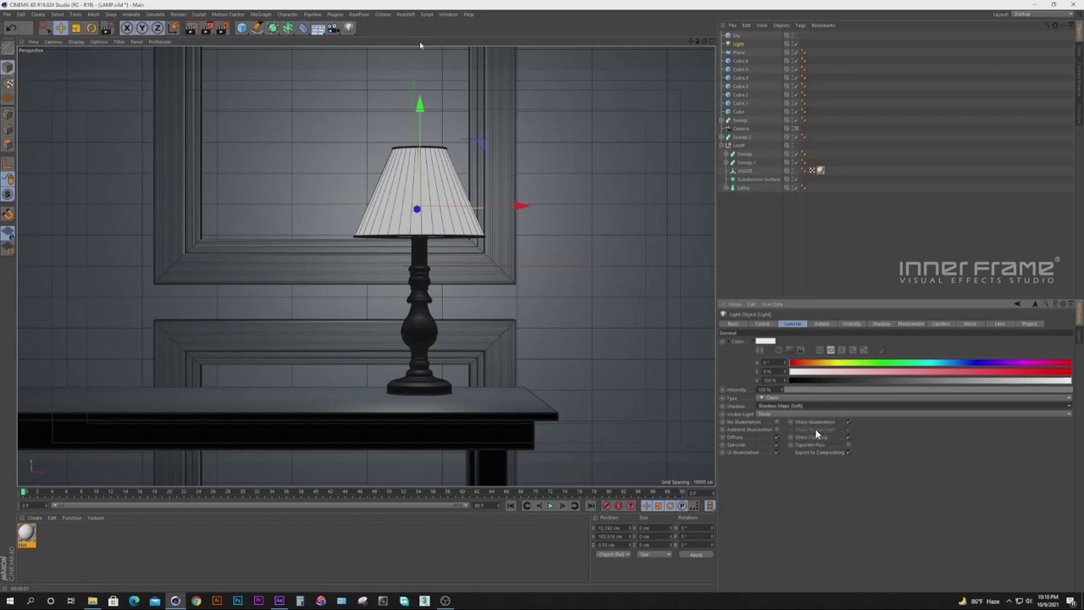
Turn off the Sky object's visibility in the editor and renderer, and render a preview of the view.
click(737, 35)
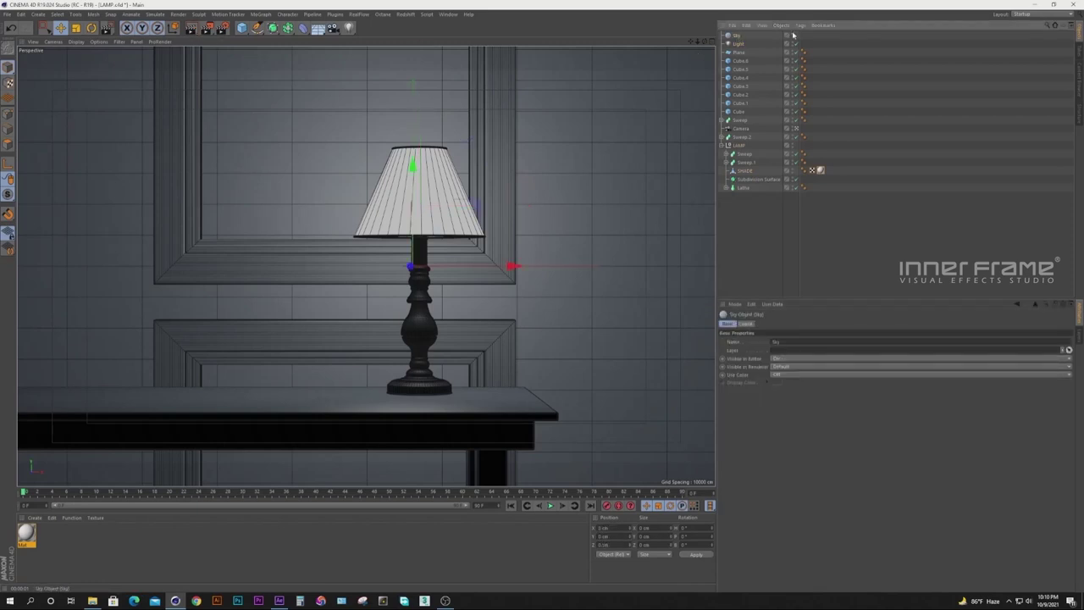
click(192, 28)
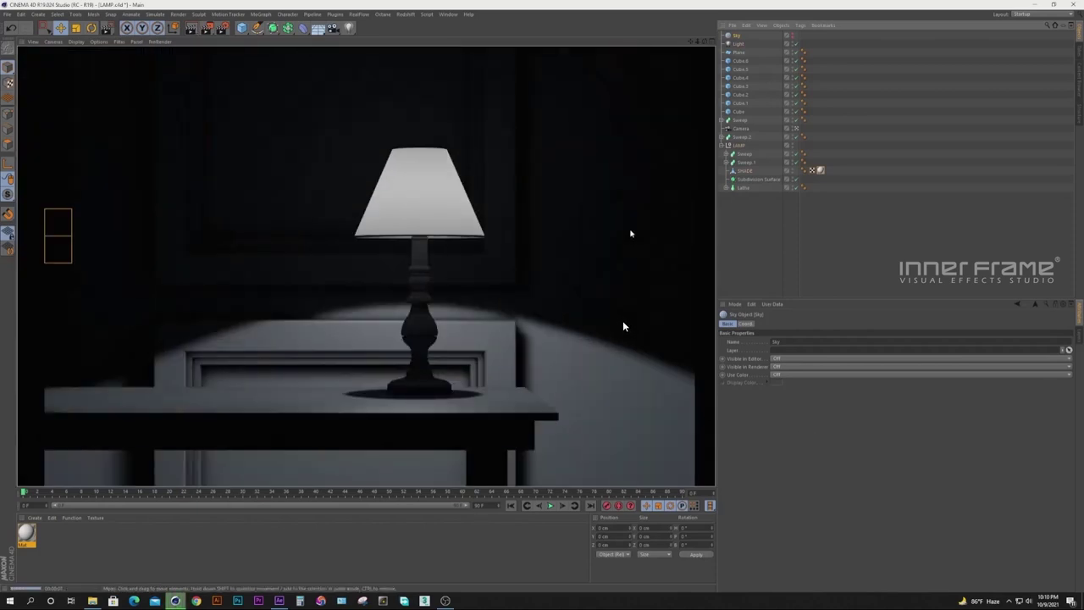
Give the shade material's Backlight shader a pale yellow-orange colour and 10% illumination, and render the view.
double_click(27, 532)
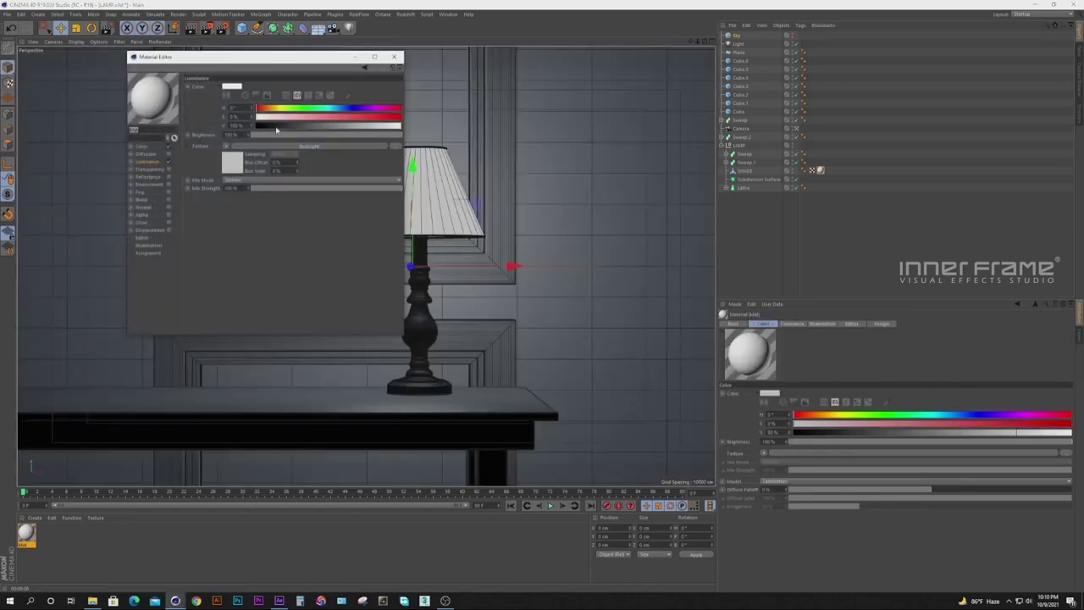
click(218, 147)
click(238, 155)
drag(220, 148, 283, 176)
click(221, 176)
text(10)
key(Return)
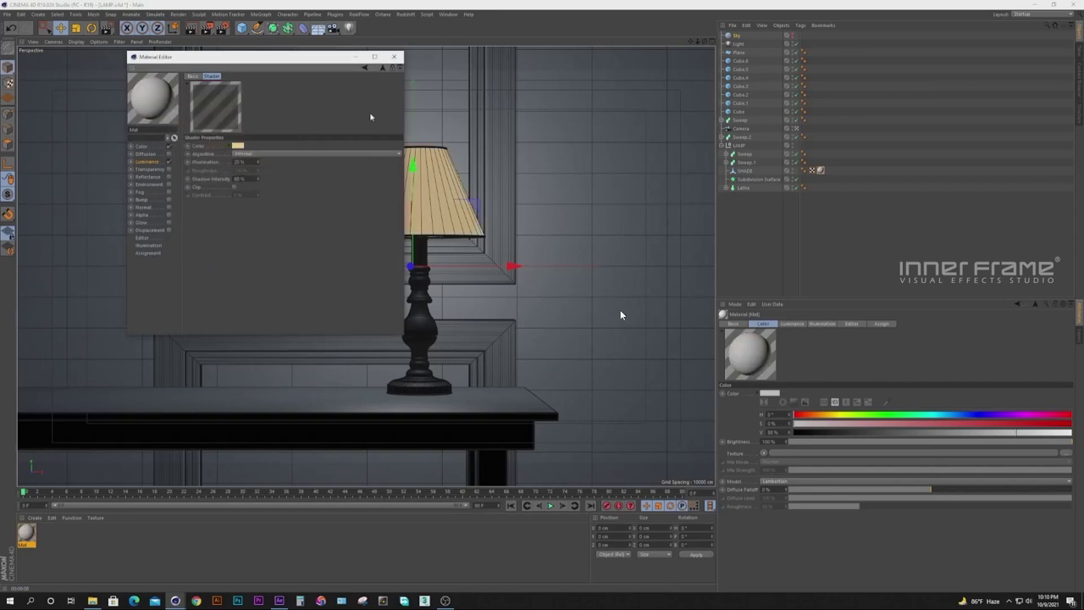
click(395, 57)
key(ctrl+r)
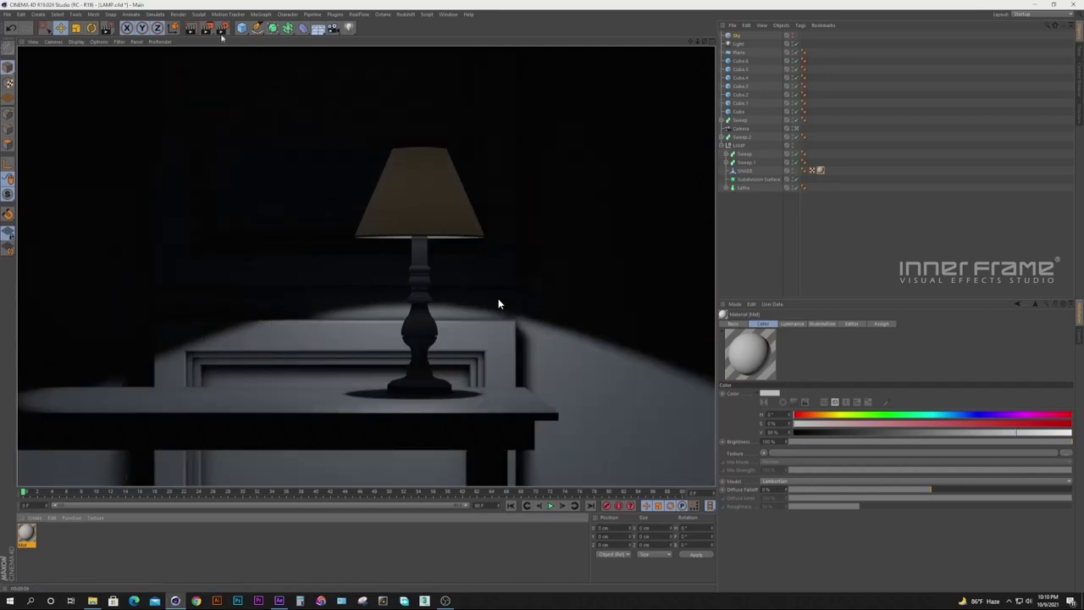
Set the Physical renderer's sampling quality to Medium in the render settings and render the view.
key(ctrl+b)
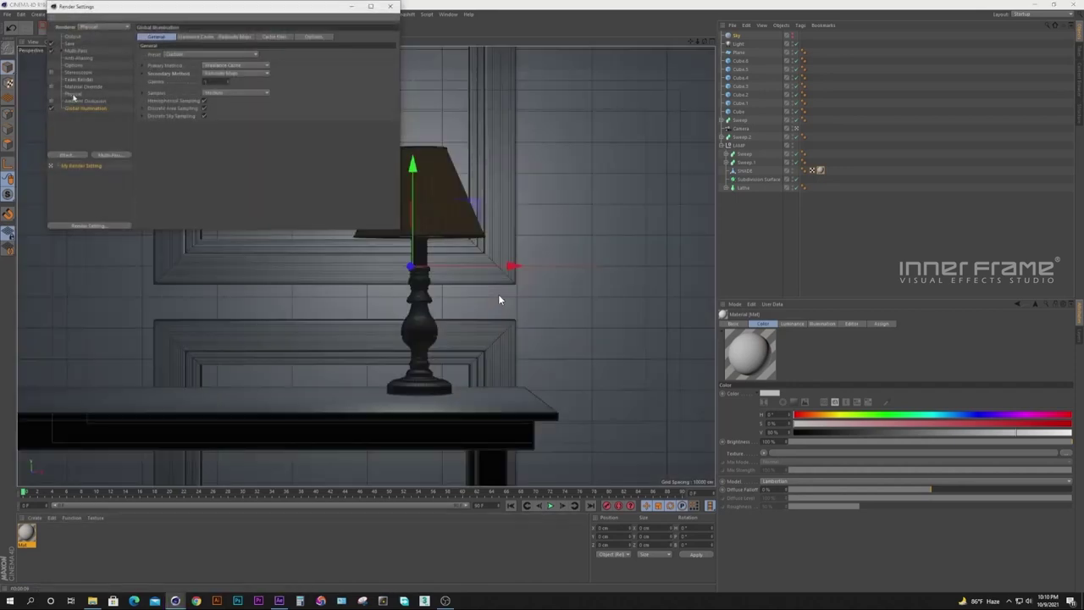
click(72, 94)
click(263, 108)
click(258, 136)
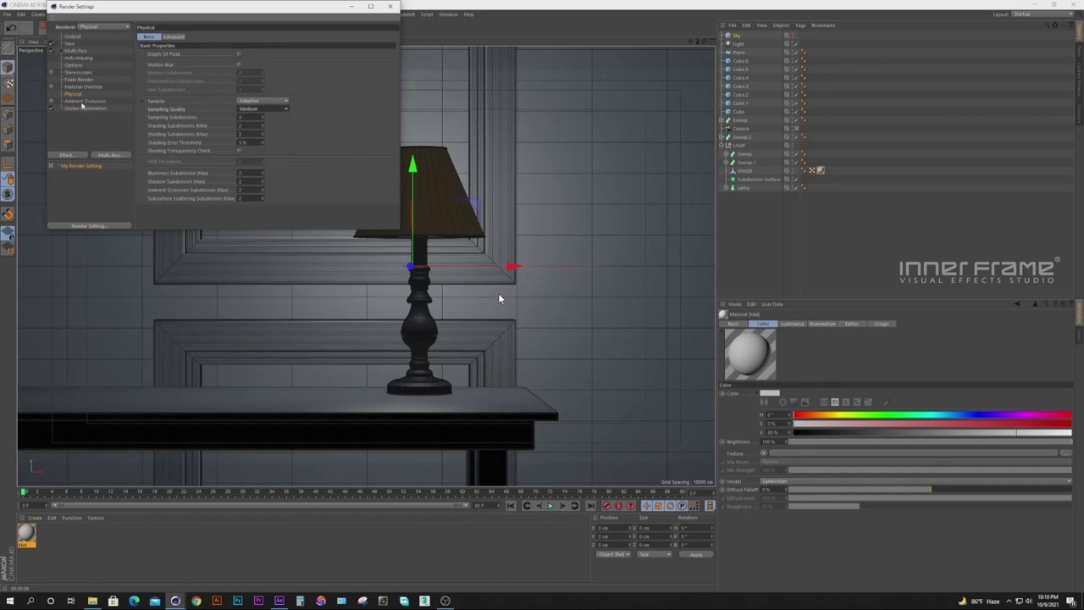
click(85, 108)
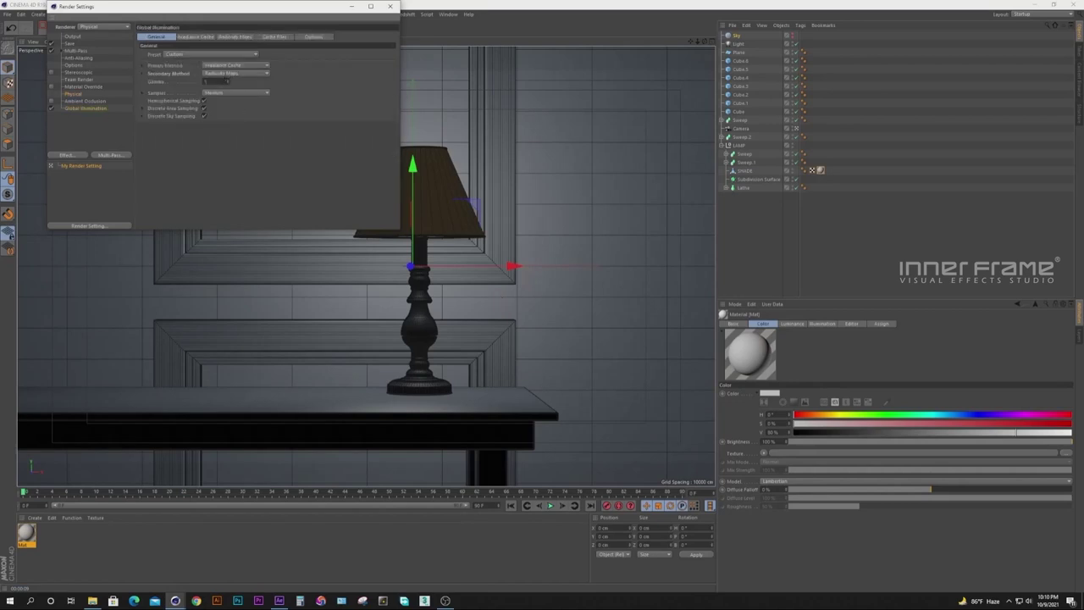
click(391, 7)
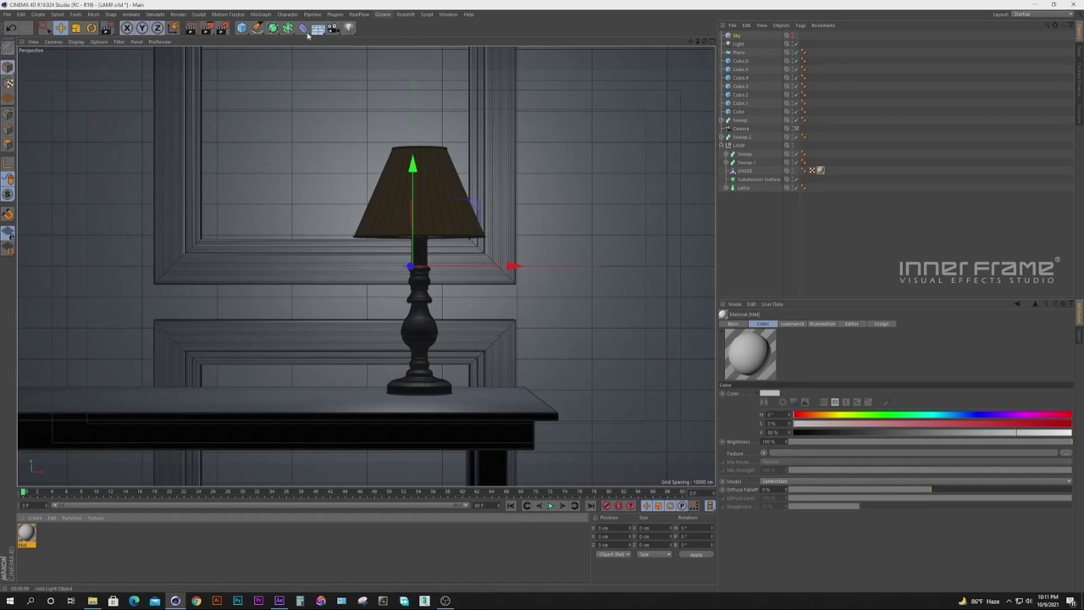
click(191, 28)
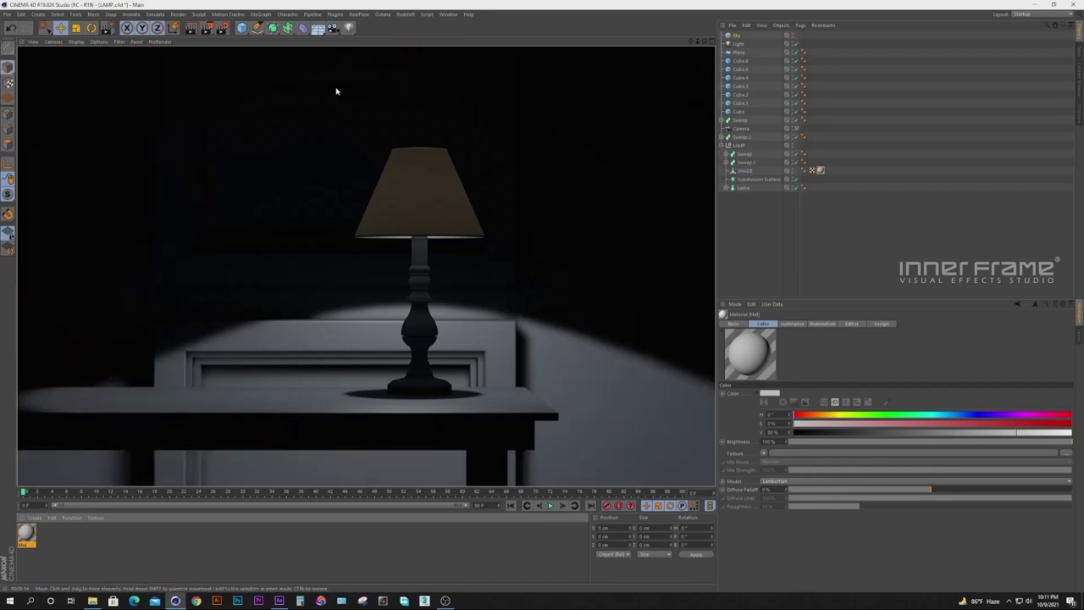
Set the light's colour temperature to 4000 K and its intensity to 80%.
click(739, 45)
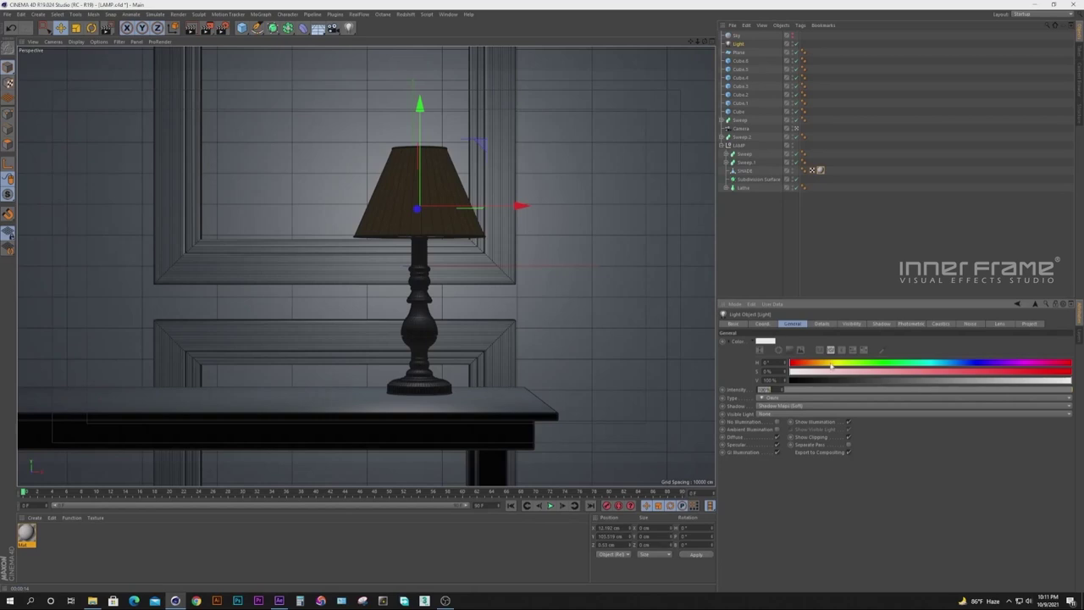
click(841, 349)
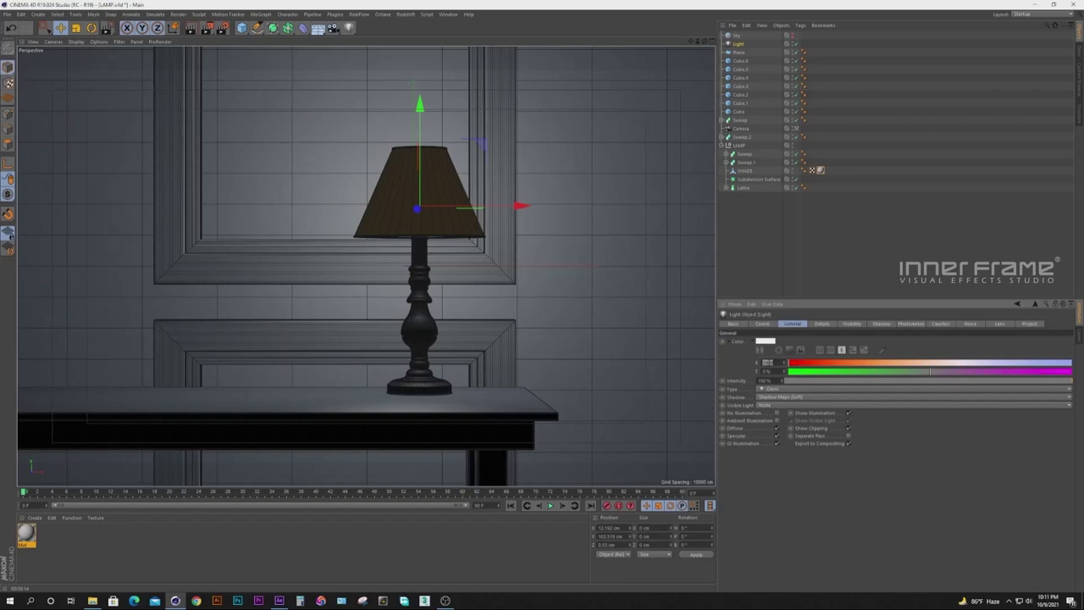
key(BackSpace)
text(4000)
key(Return)
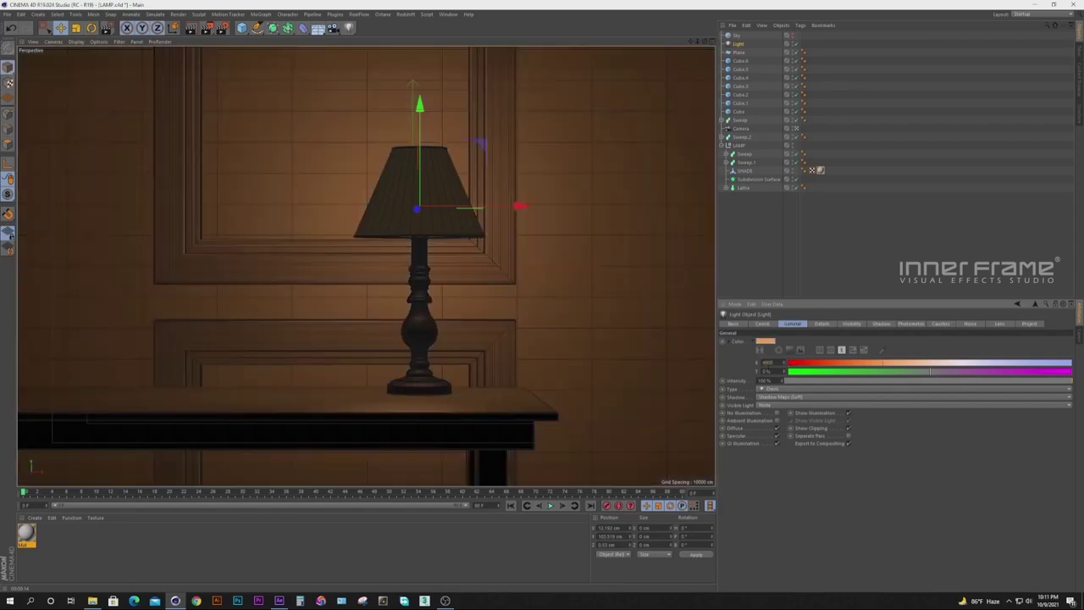
double_click(765, 381)
text(10)
key(Return)
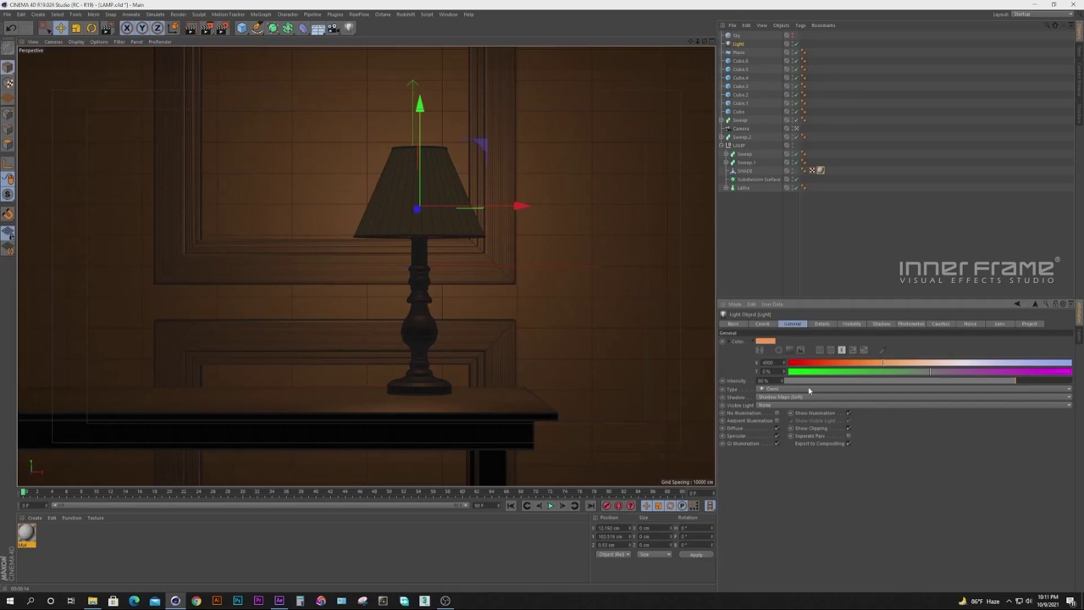
Set the illumination of the shade material's Backlight shader to 30%.
double_click(27, 532)
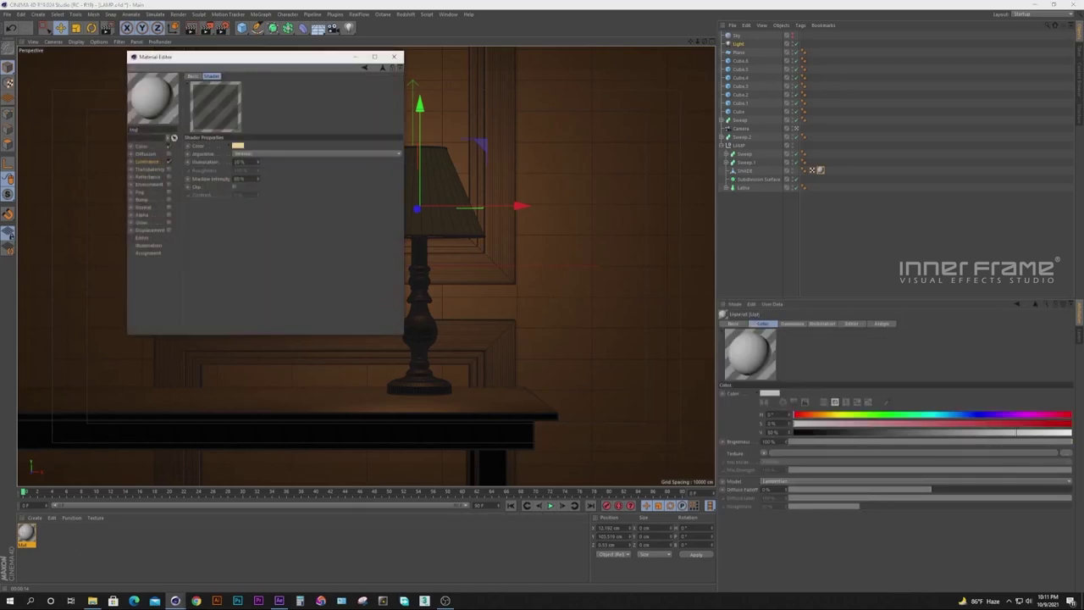
double_click(238, 162)
text(30)
key(Return)
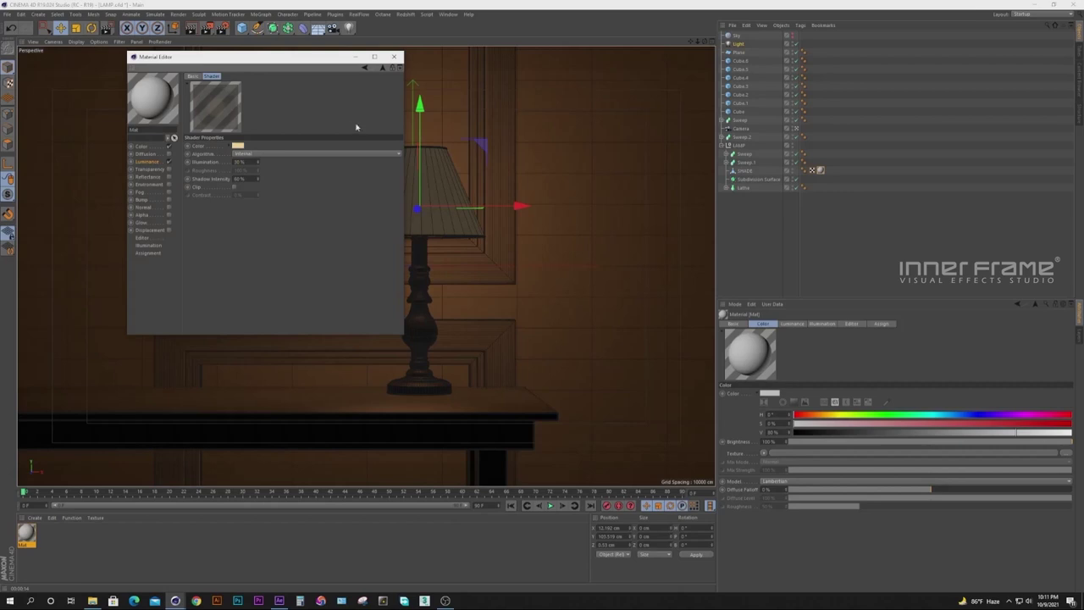
click(395, 56)
Set the light's falloff to Inverse Square (Physically Accurate) with a radius of about 228 cm around the lampshade.
click(739, 45)
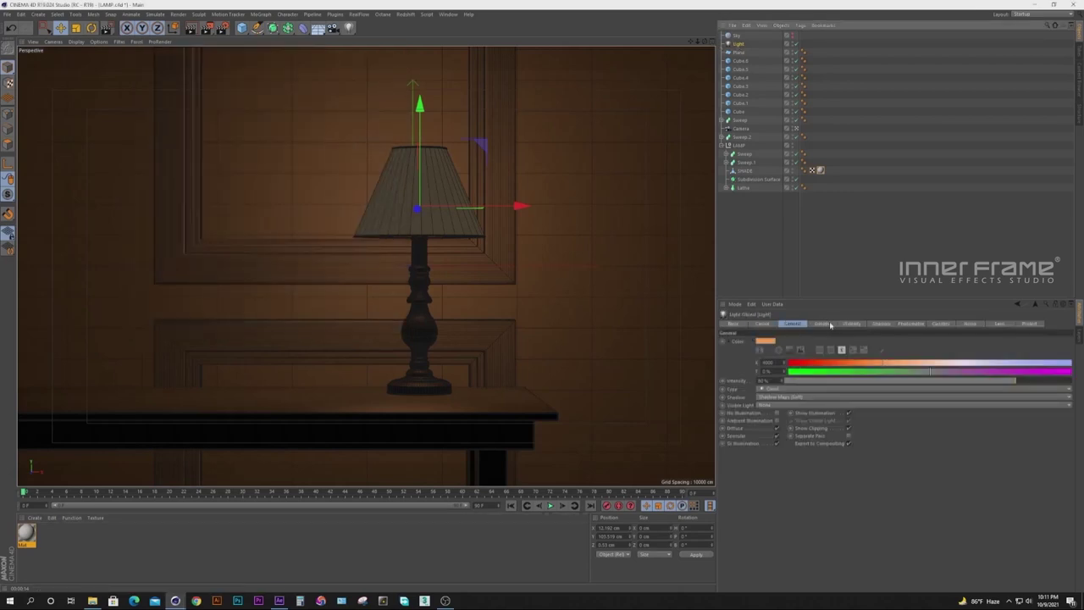
click(827, 324)
click(782, 395)
click(786, 411)
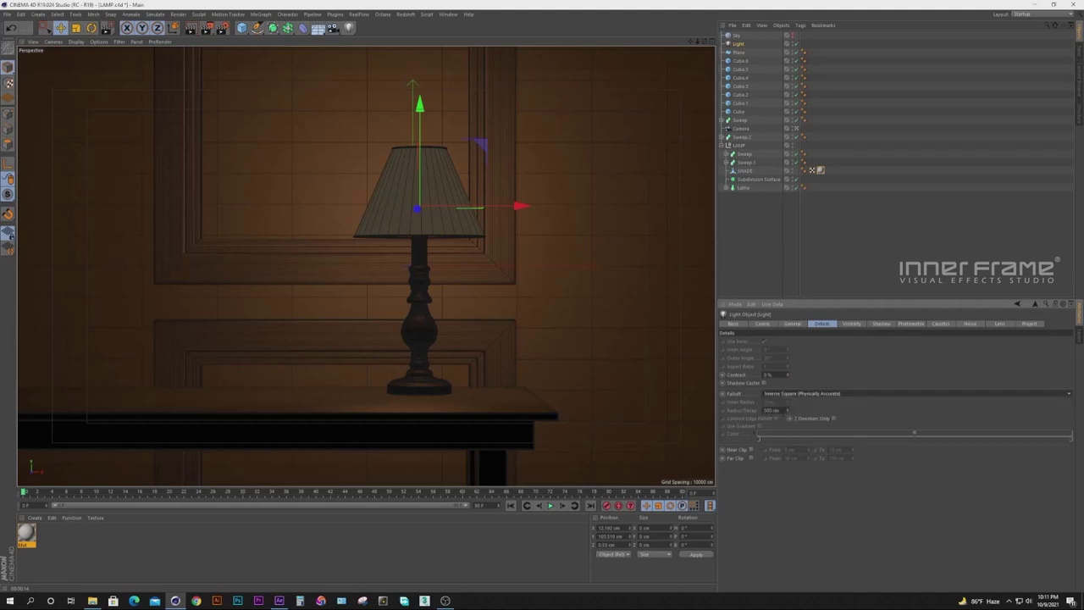
drag(714, 212, 571, 244)
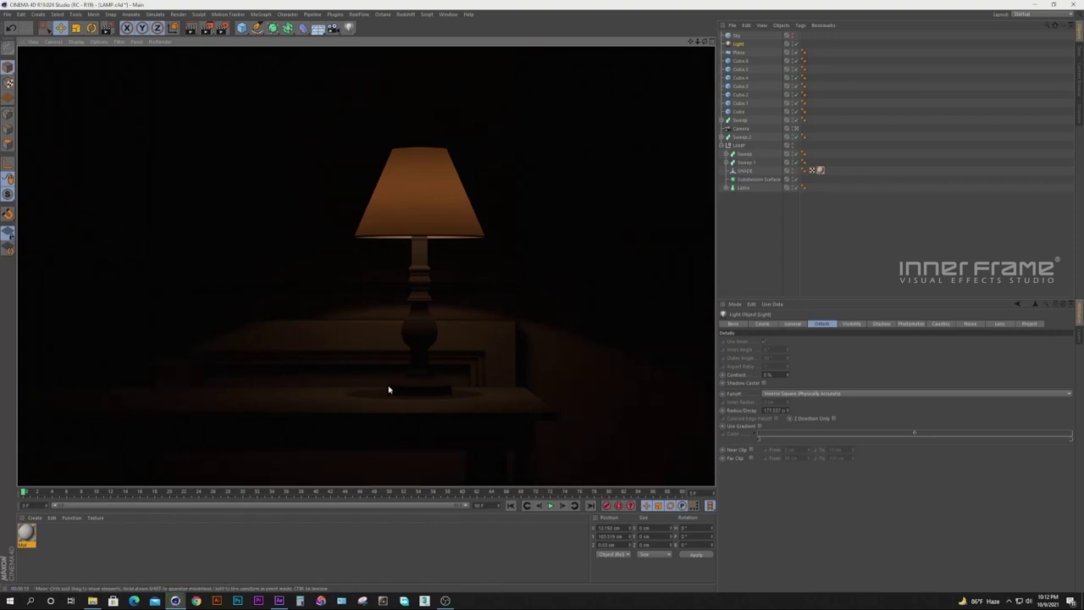
click(740, 45)
drag(523, 206, 552, 206)
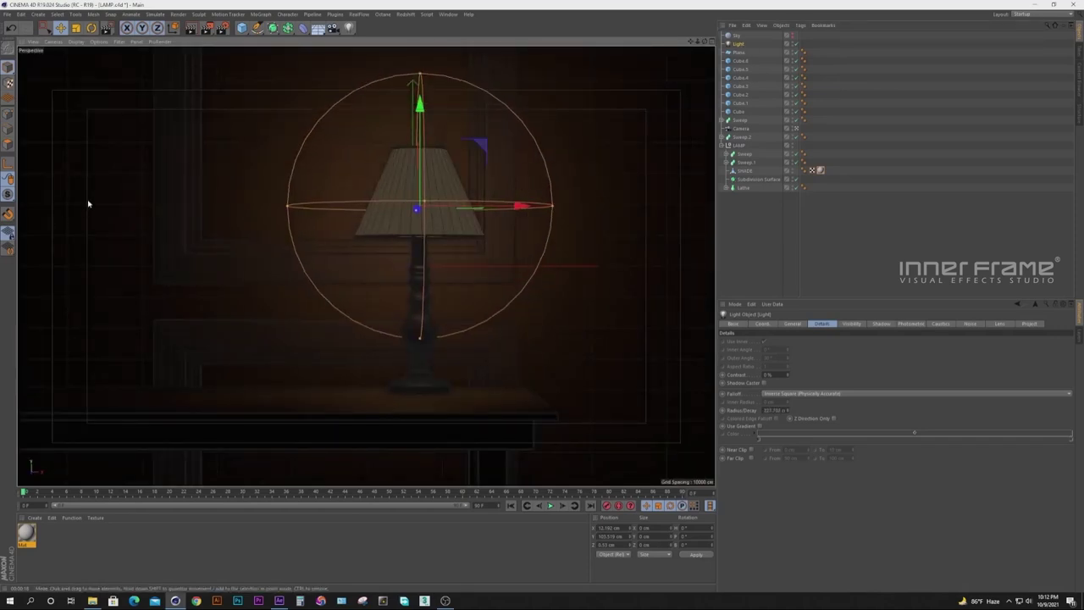
Create a second standard material and set its Color channel to black.
click(34, 517)
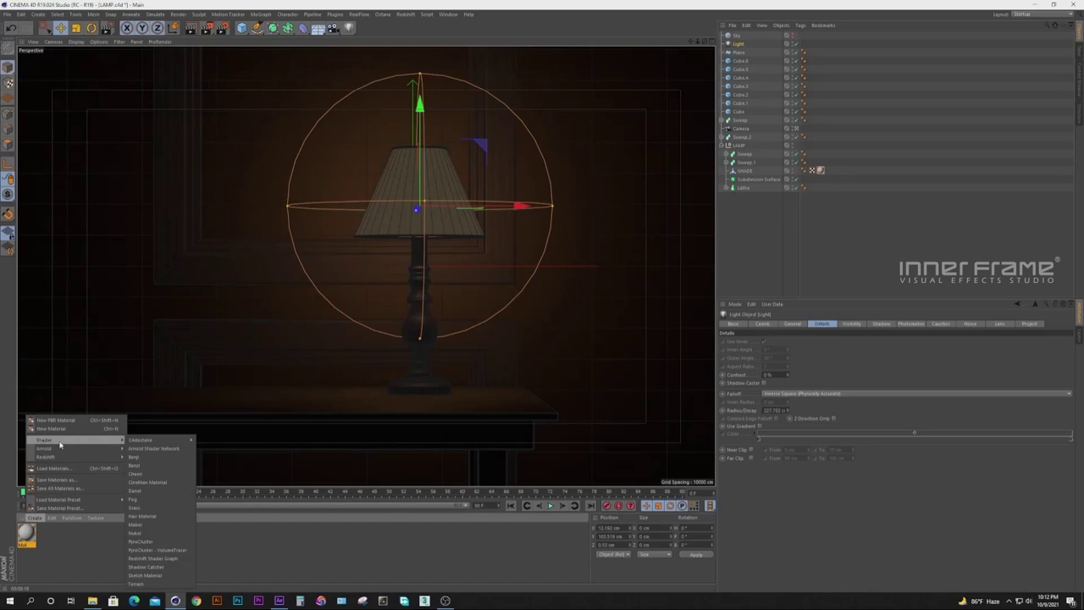
click(51, 419)
double_click(28, 536)
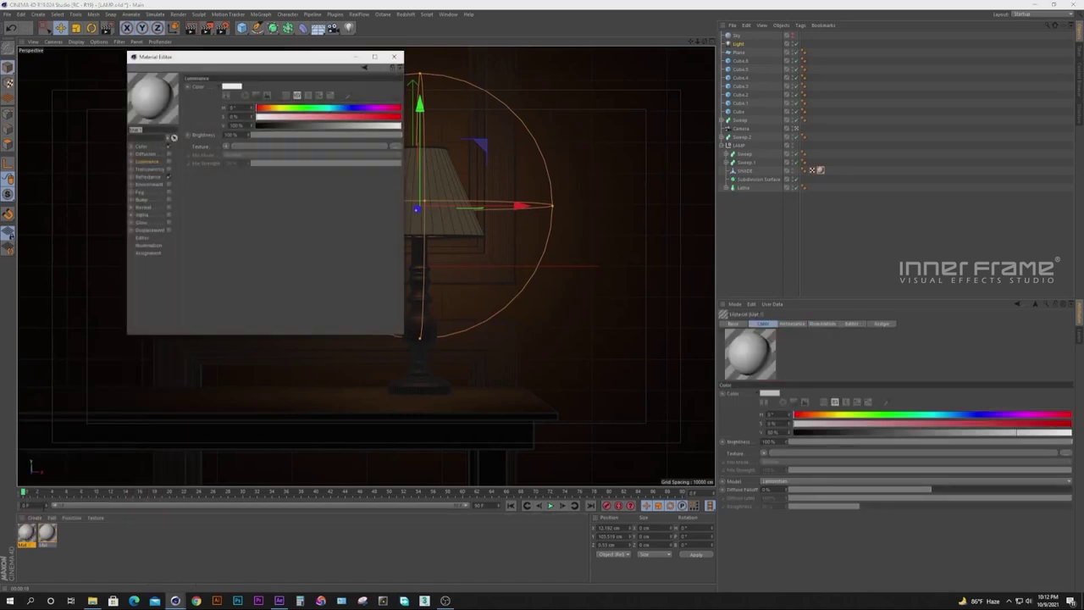
click(165, 177)
click(141, 147)
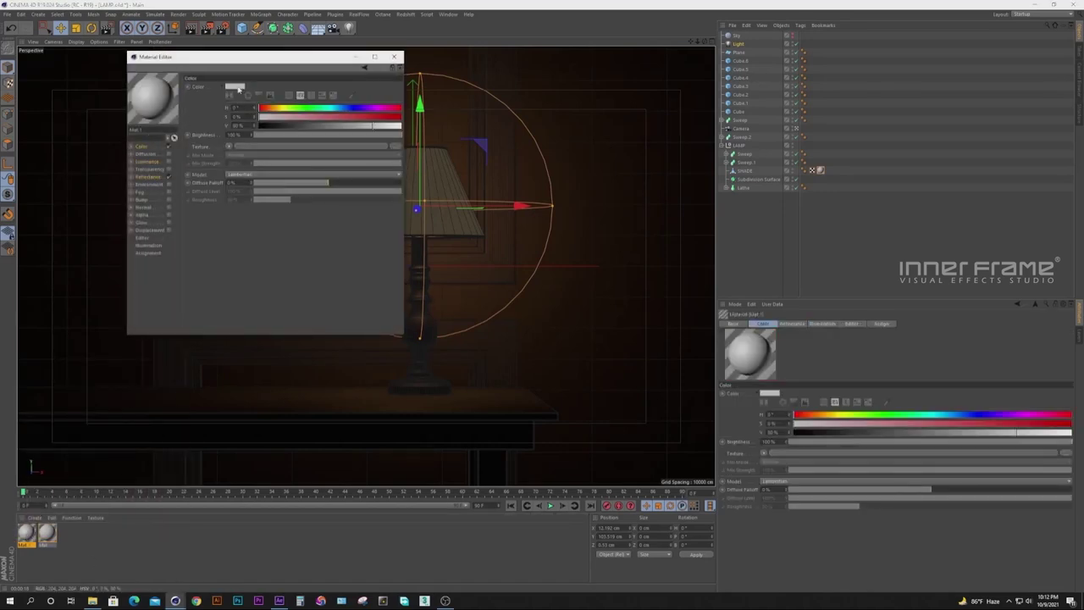
click(234, 88)
drag(234, 103, 204, 104)
click(223, 118)
click(222, 118)
Add a GGX reflection layer above the default specular in the black material's Reflectance channel.
click(160, 177)
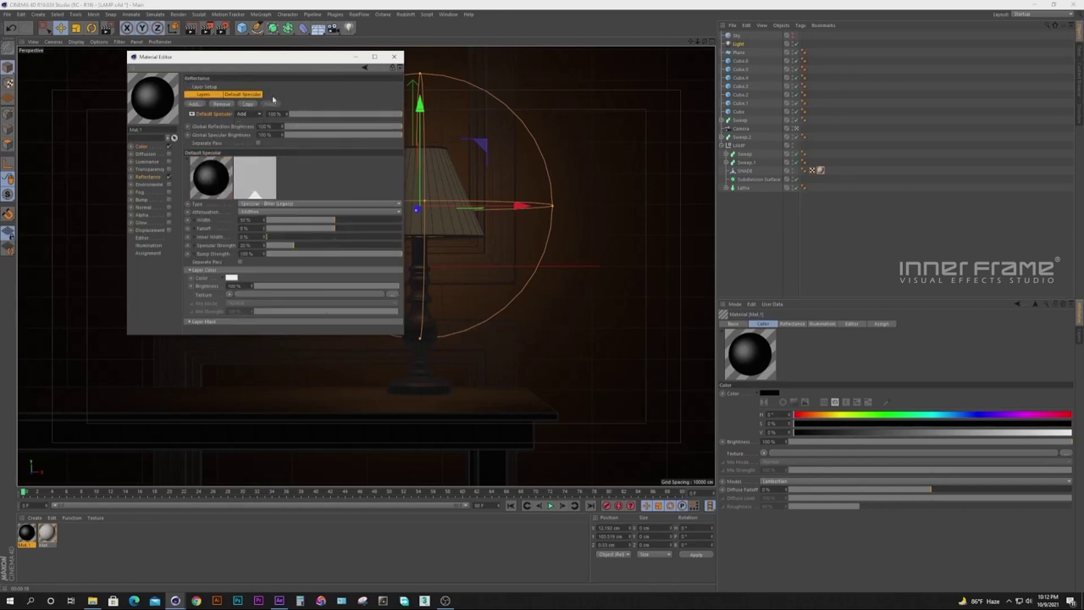
click(245, 95)
click(211, 97)
click(199, 104)
click(230, 114)
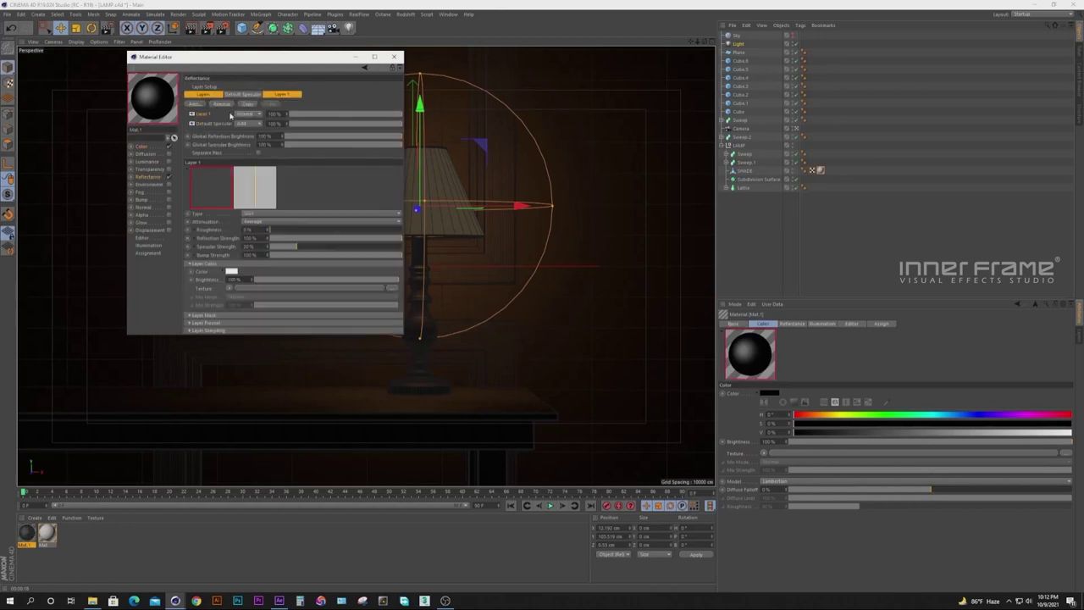
Darken the black material's reflection layer color to grey, with 20% Roughness and 40% Reflection Strength.
click(232, 271)
click(269, 290)
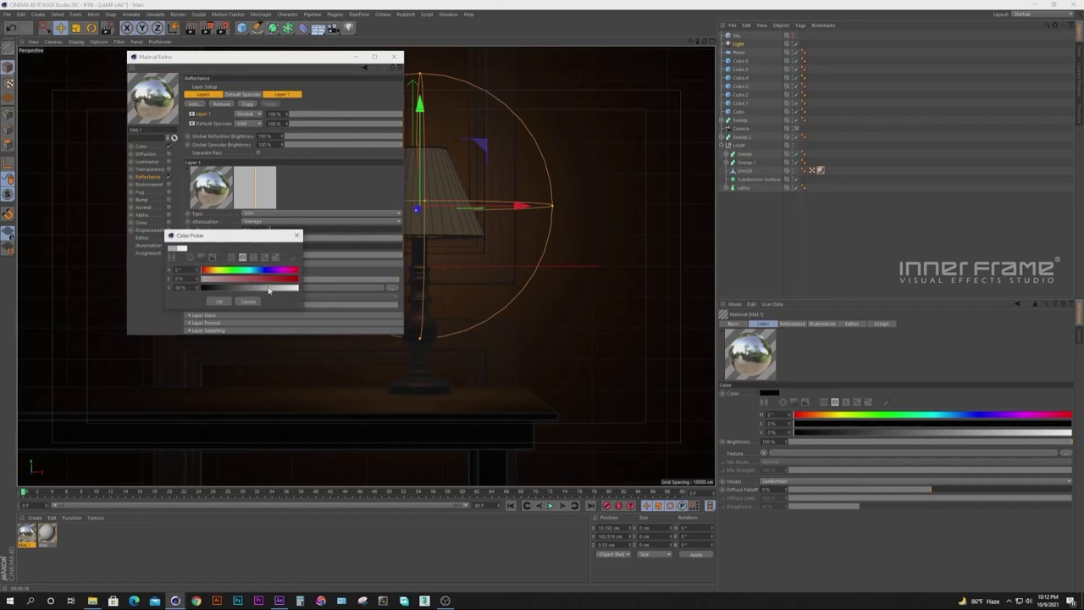
click(225, 302)
double_click(255, 229)
text(20)
key(Return)
drag(300, 238, 321, 238)
click(394, 57)
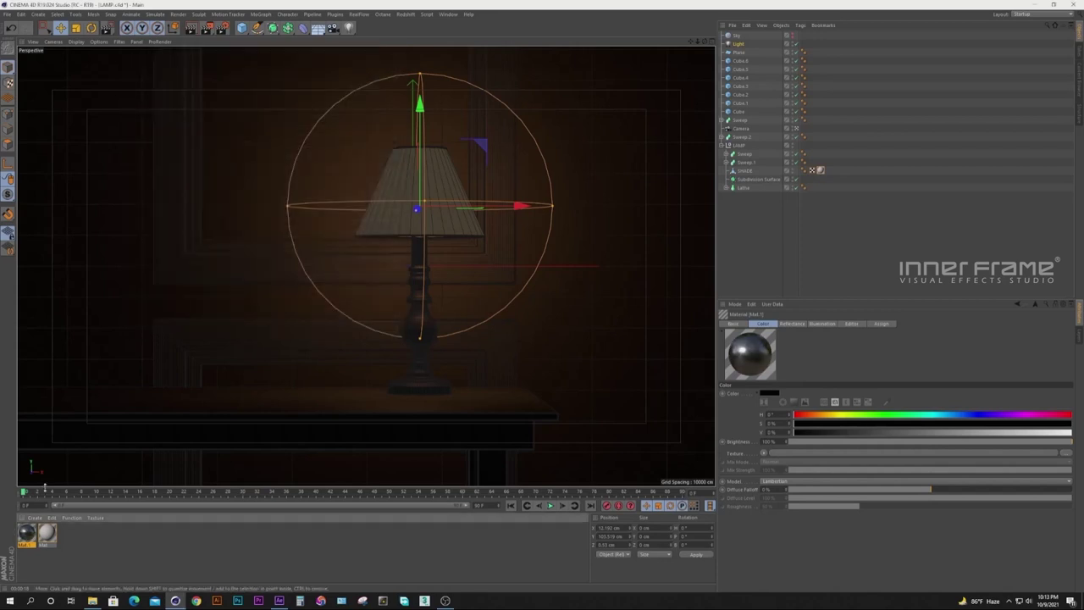
Apply the black reflective material to the Lathe object that forms the lamp base.
click(744, 156)
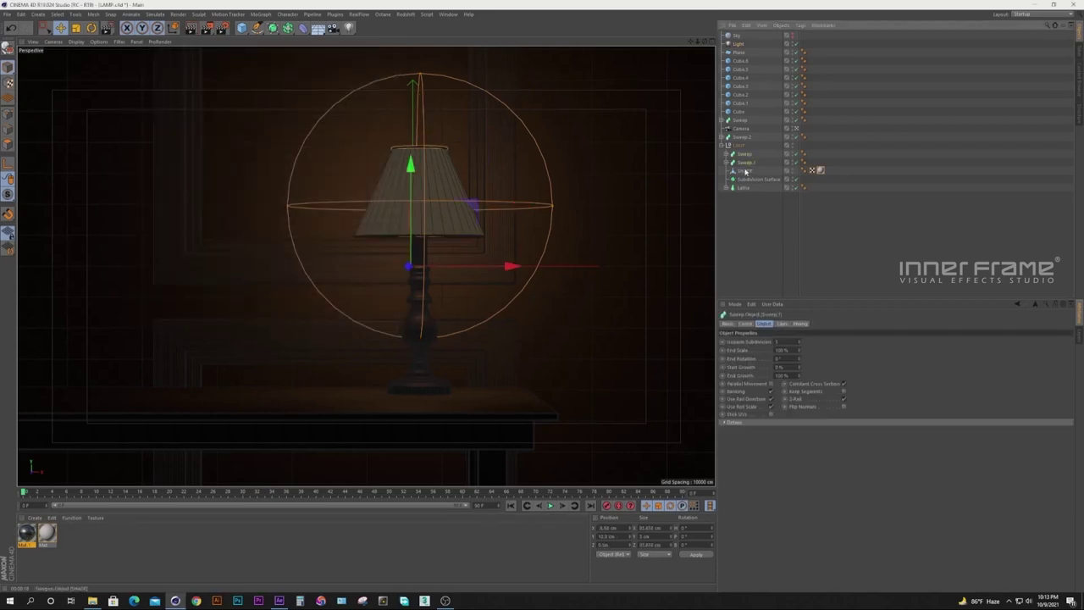
click(745, 162)
click(743, 188)
drag(47, 532, 745, 188)
Preview the lamp in an interactive render region framed around it, and turn the region off.
drag(206, 28, 255, 32)
drag(291, 85, 547, 432)
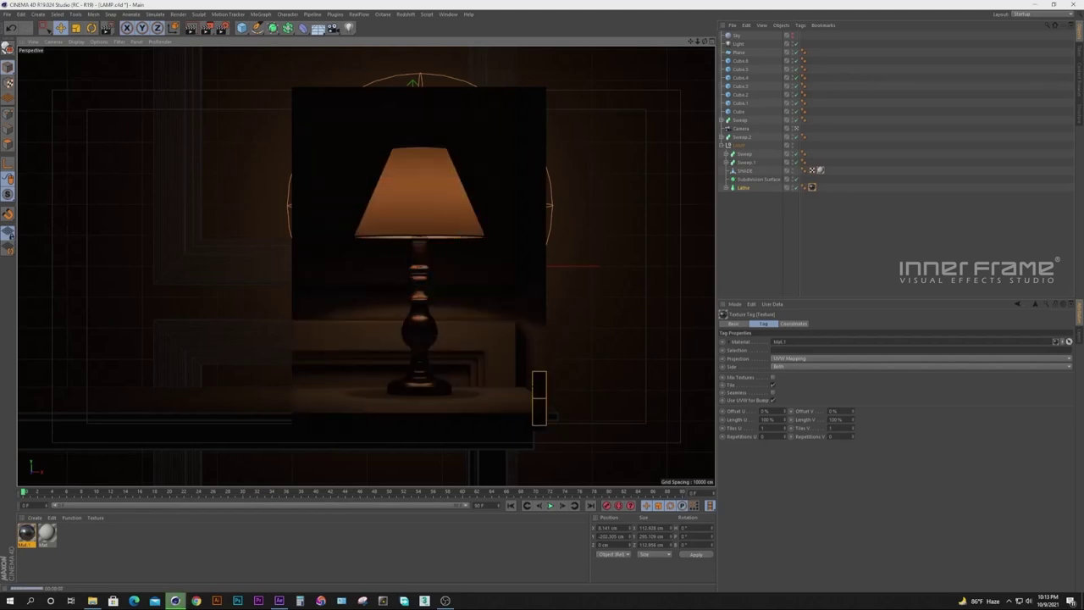
click(729, 282)
key(alt+r)
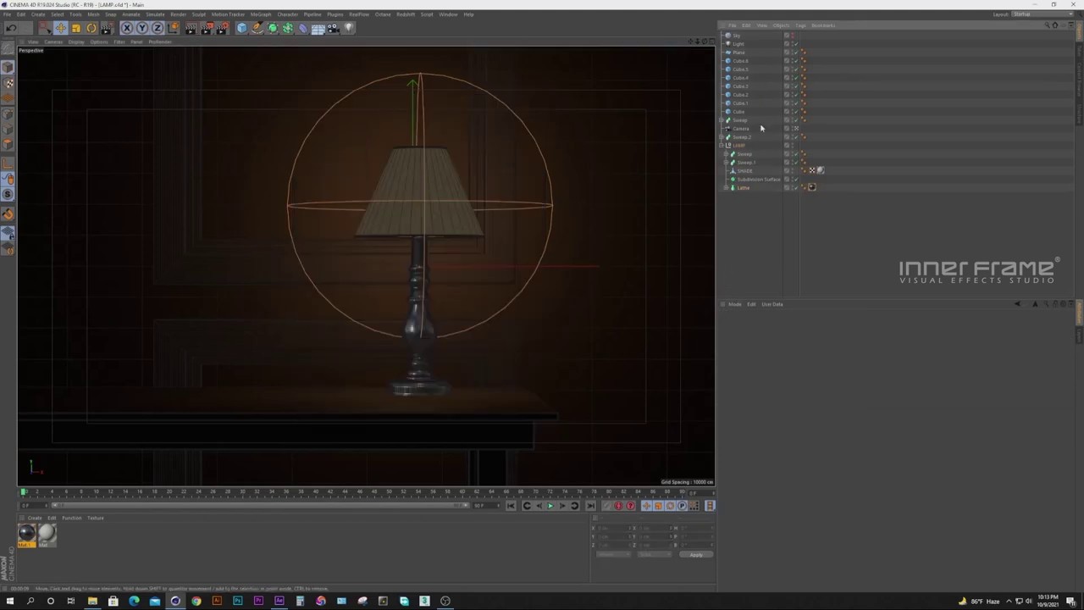
Create a material for the Sky with only the Luminance channel enabled, using environment.jpg as its texture.
click(737, 36)
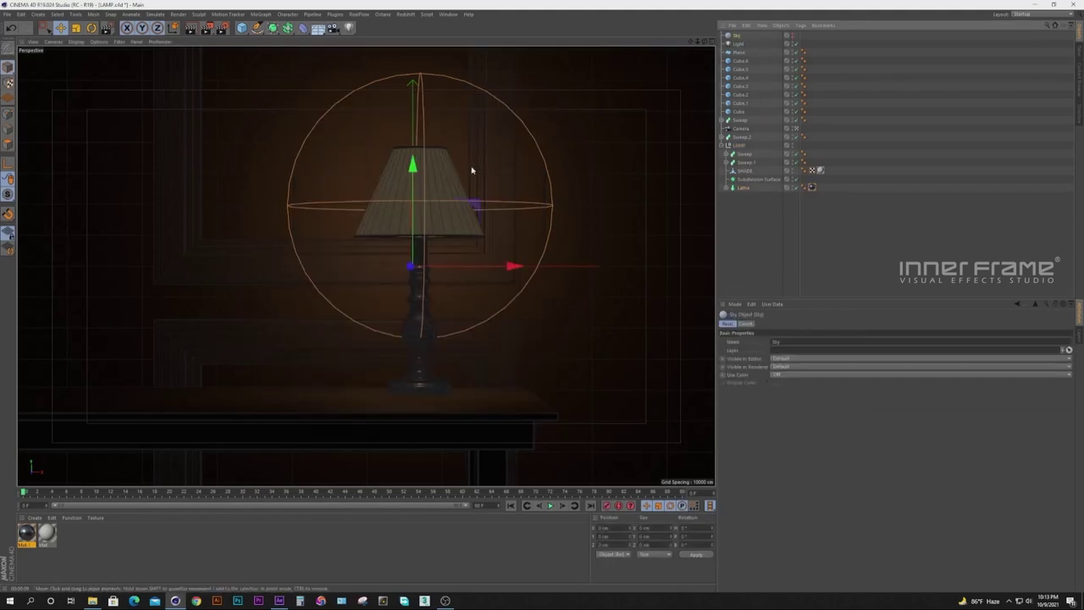
click(34, 517)
mouse_move(57, 442)
click(180, 558)
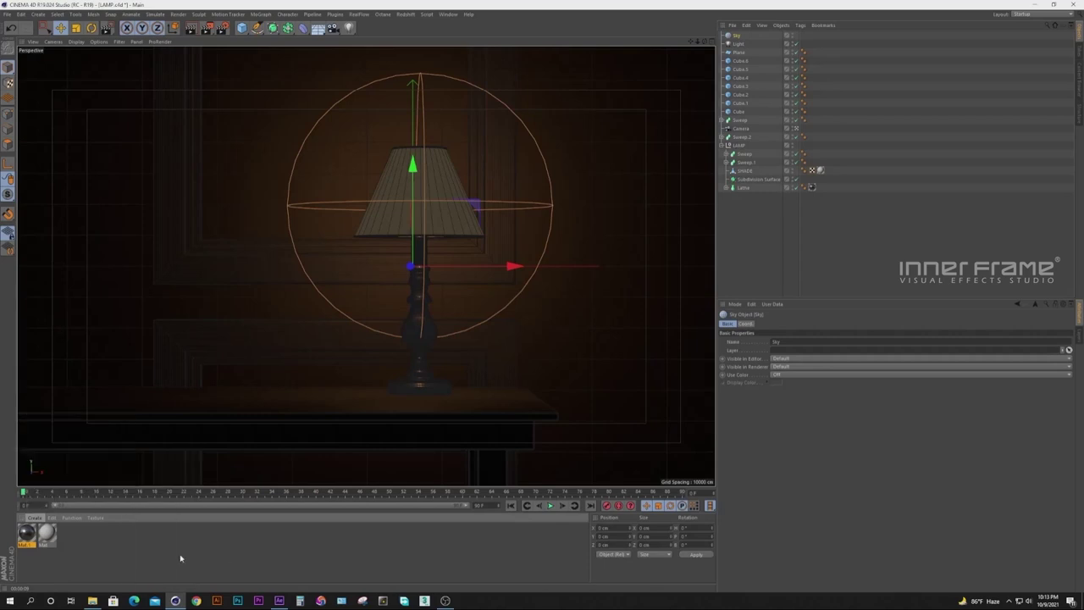
double_click(26, 532)
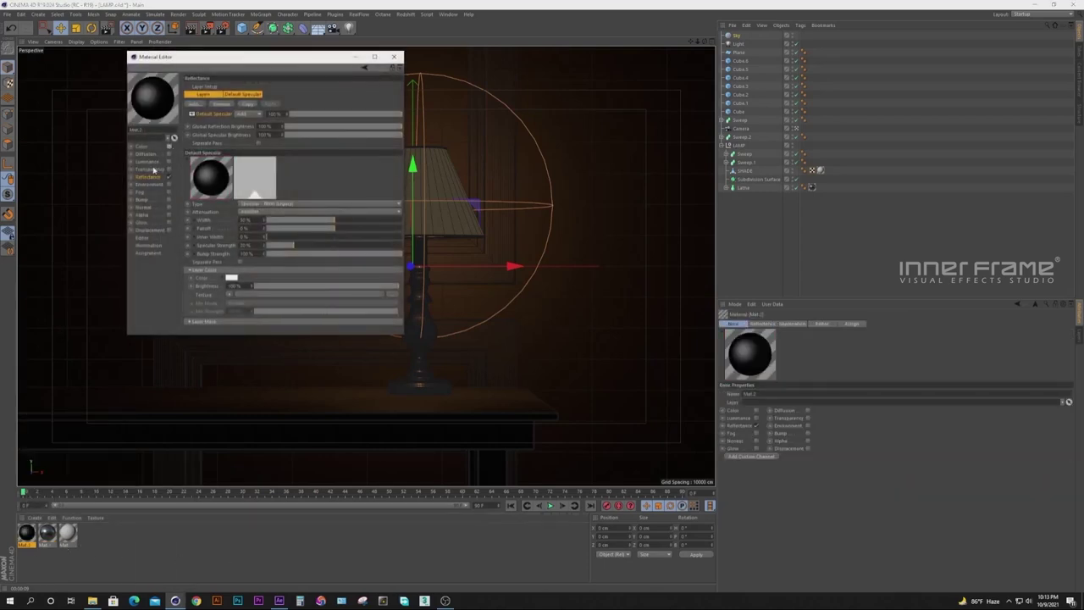
click(151, 162)
click(155, 168)
click(169, 162)
click(169, 177)
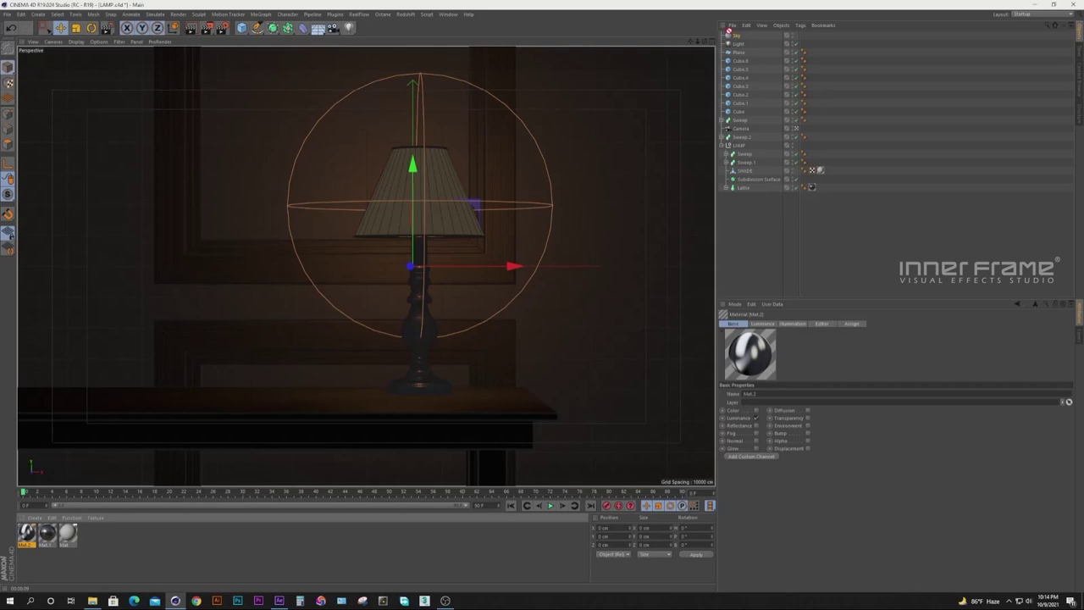
Assign the environment material to the Sky object and render the current view.
drag(729, 31, 734, 35)
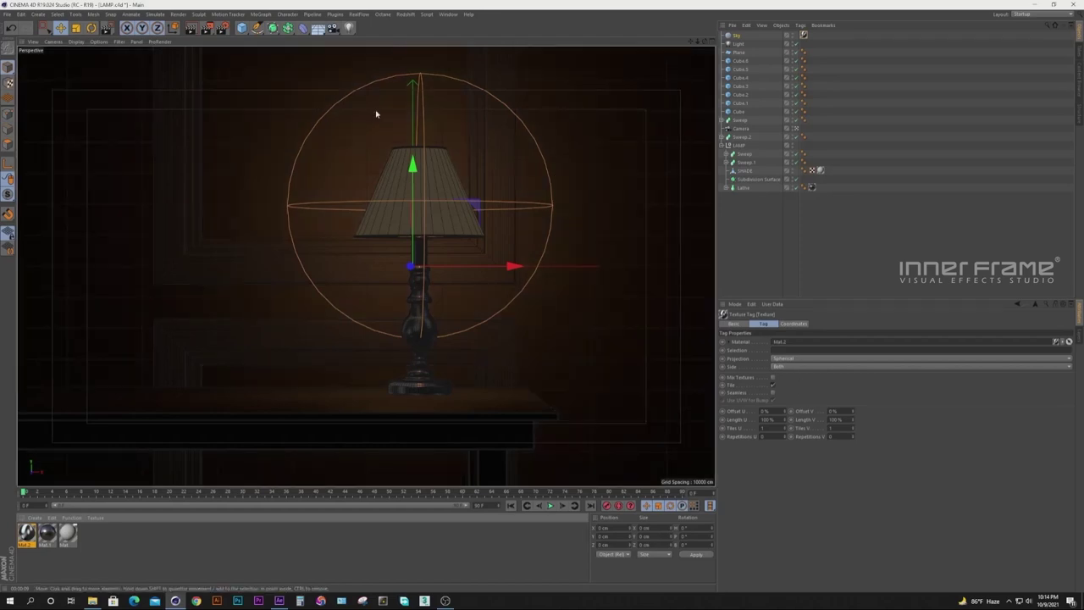
click(194, 32)
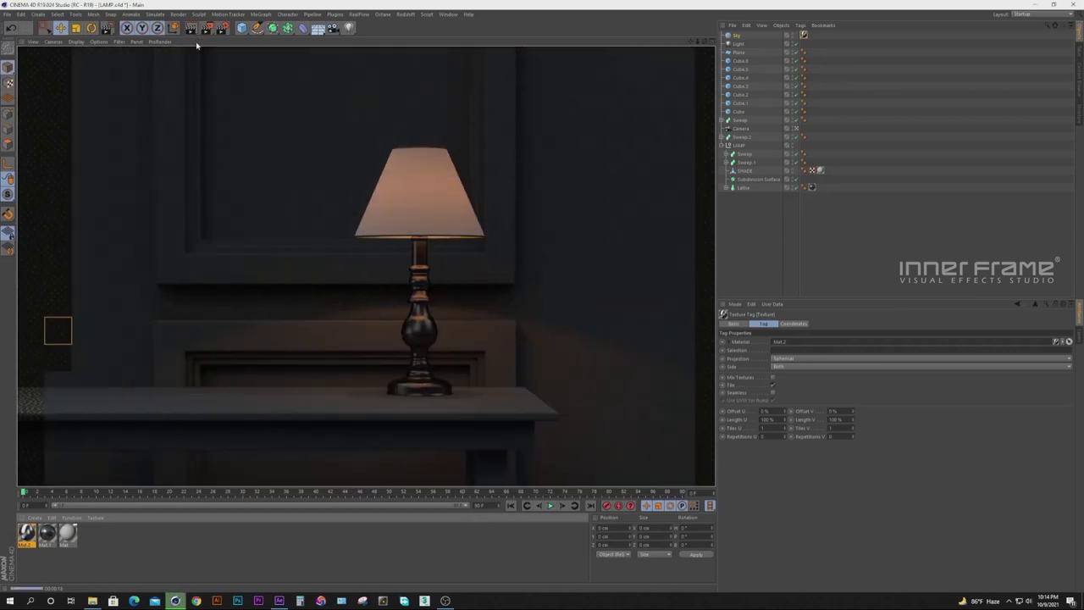
Lighten the lamp base material's Color channel to a grey with 46% value and render the view.
double_click(47, 536)
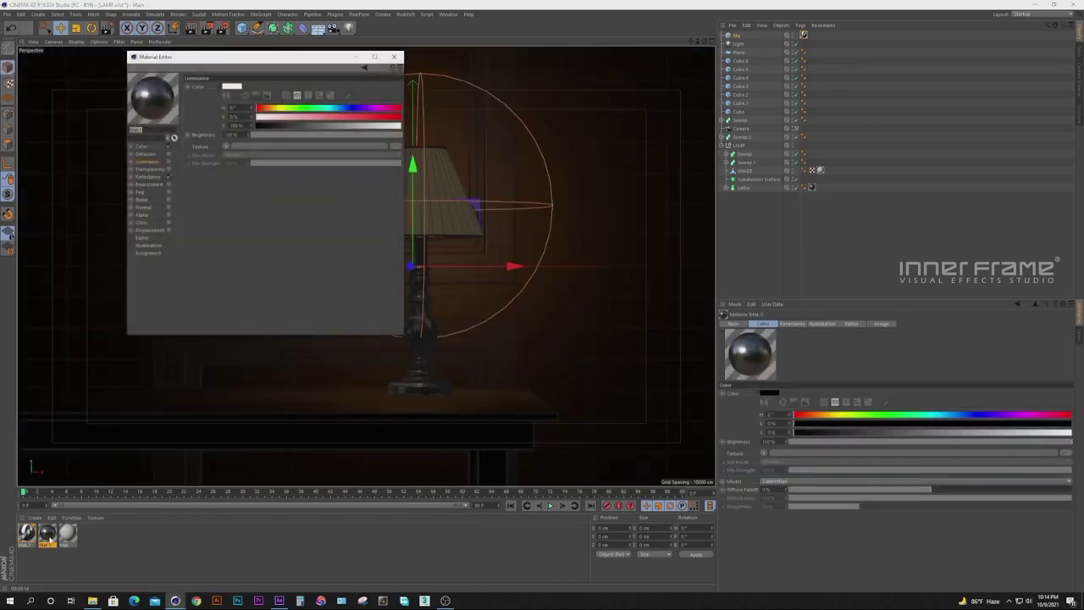
click(144, 147)
drag(288, 125, 324, 127)
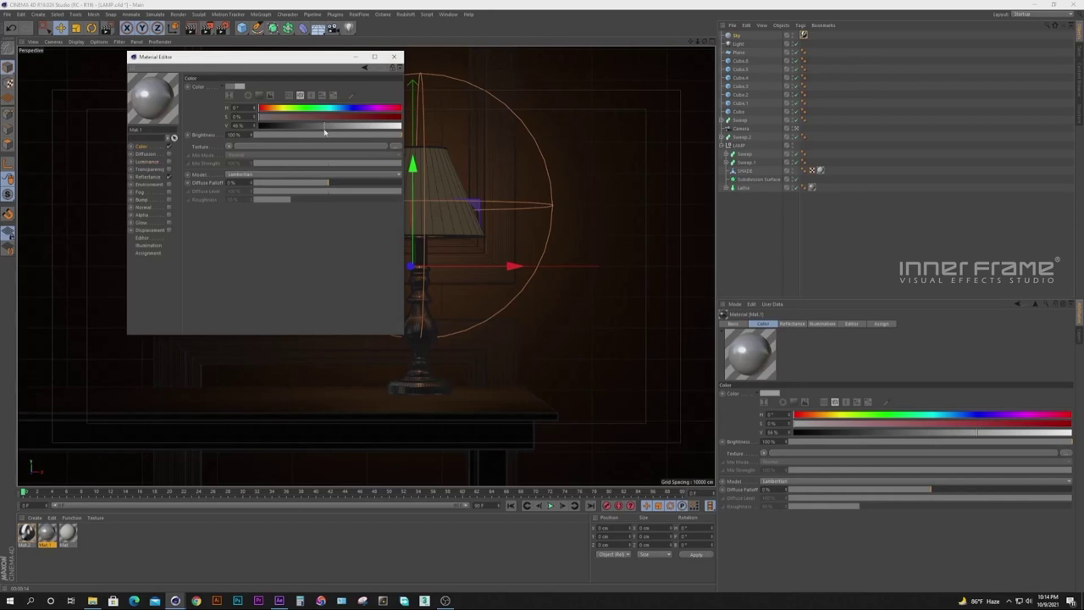
click(149, 177)
click(235, 272)
click(246, 303)
click(394, 56)
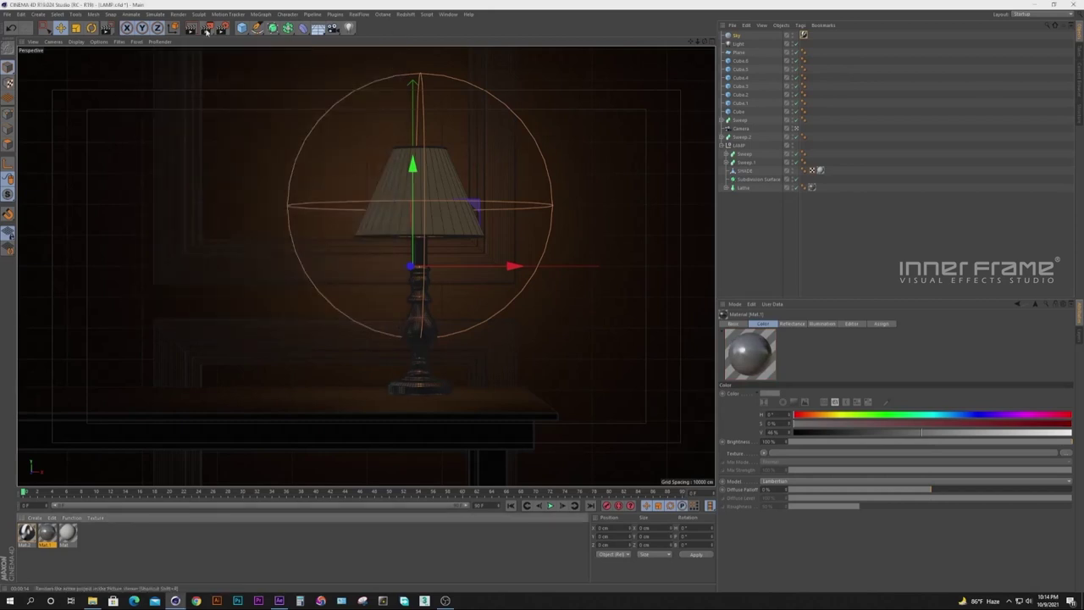
click(191, 28)
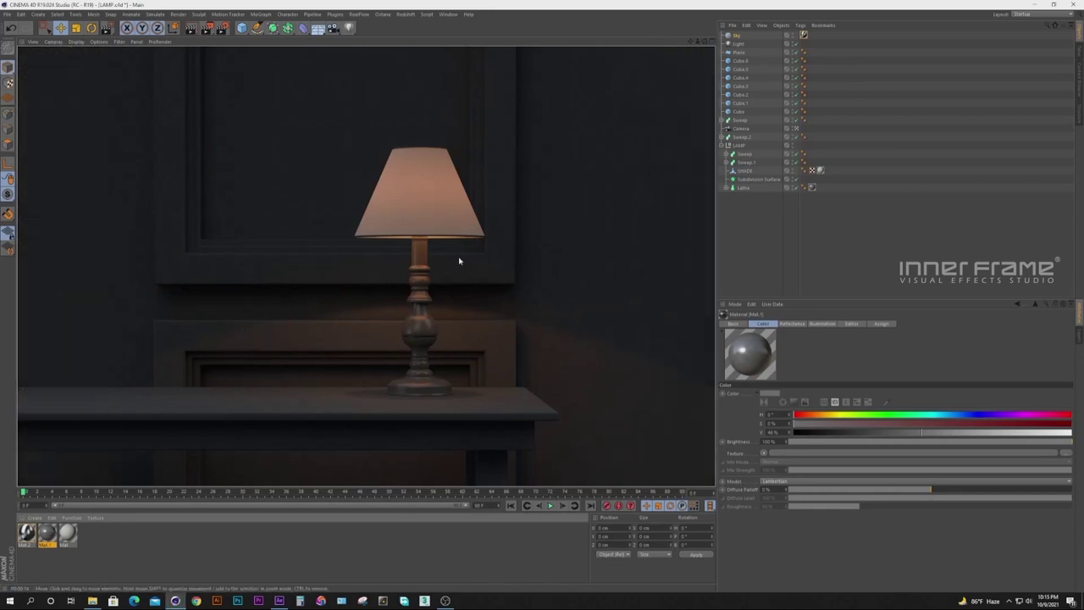
Raise the lamp base material's reflection layer to about 36% Roughness and 82% Reflection Strength.
double_click(47, 533)
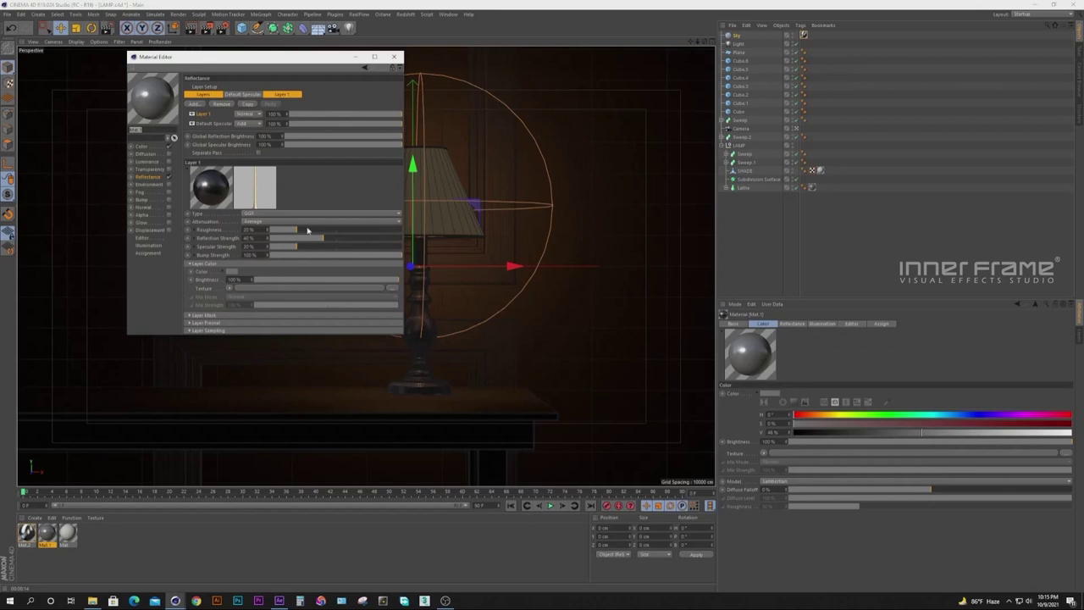
mouse_move(323, 239)
mouse_down()
mouse_move(379, 239)
mouse_move(319, 230)
mouse_up()
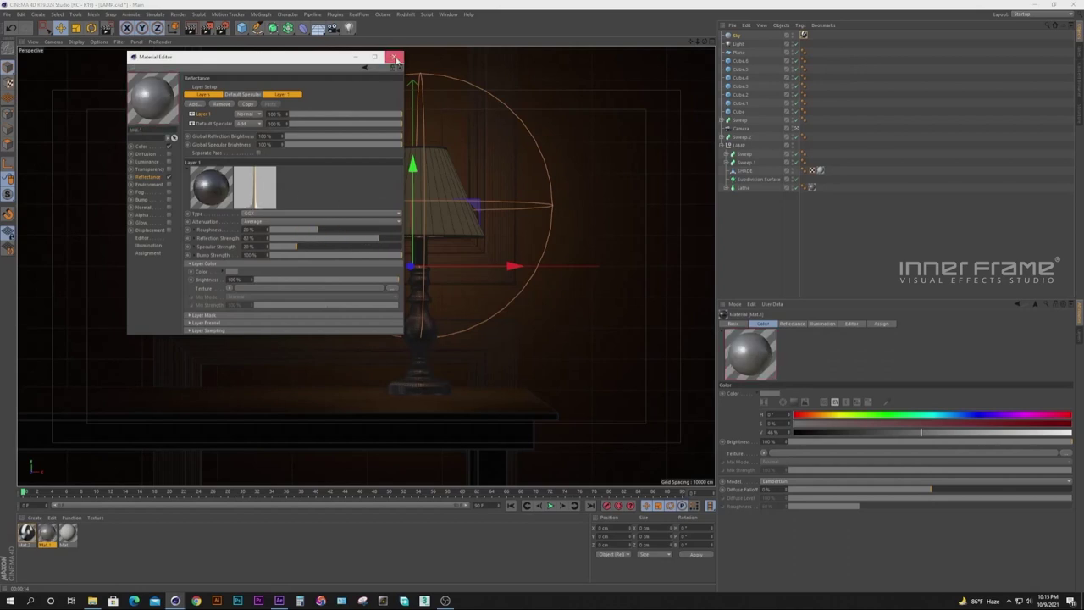
click(395, 58)
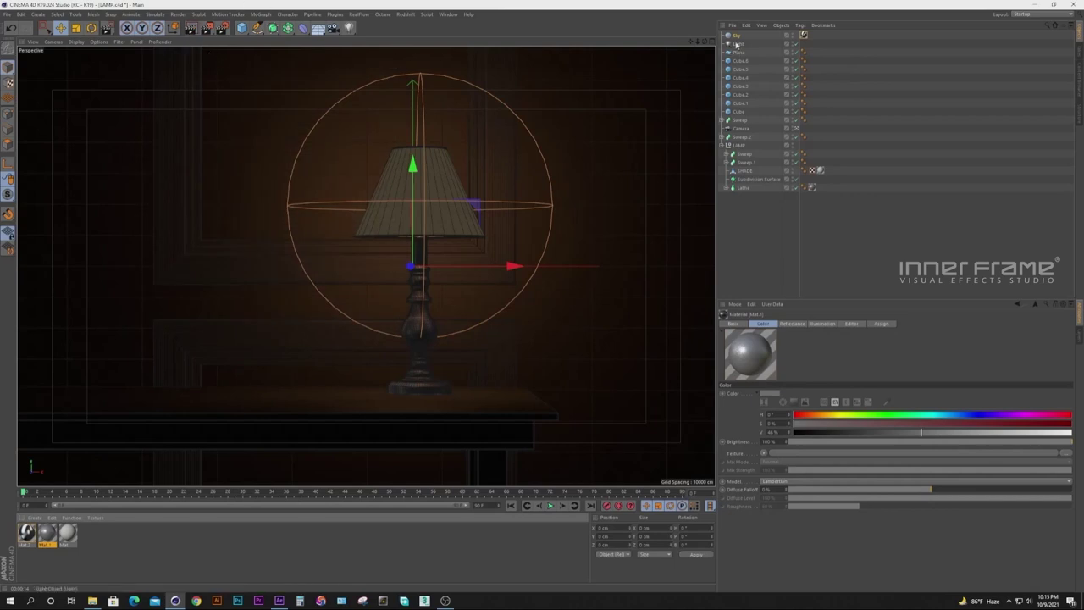
Set the exposure of the Sky material's luminance image to -4 and render the view.
double_click(27, 532)
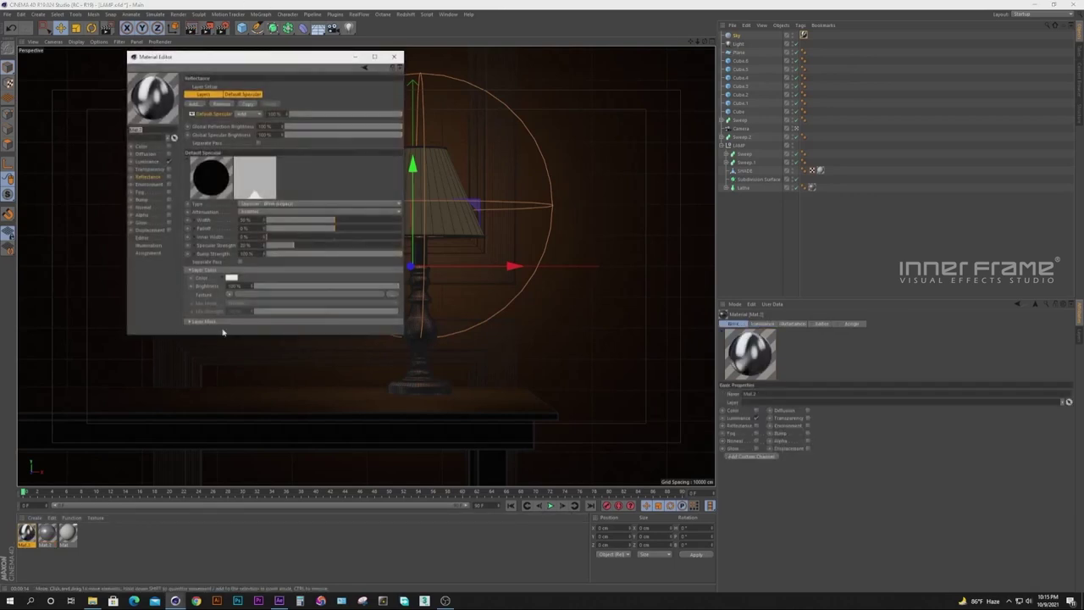
click(147, 161)
click(238, 166)
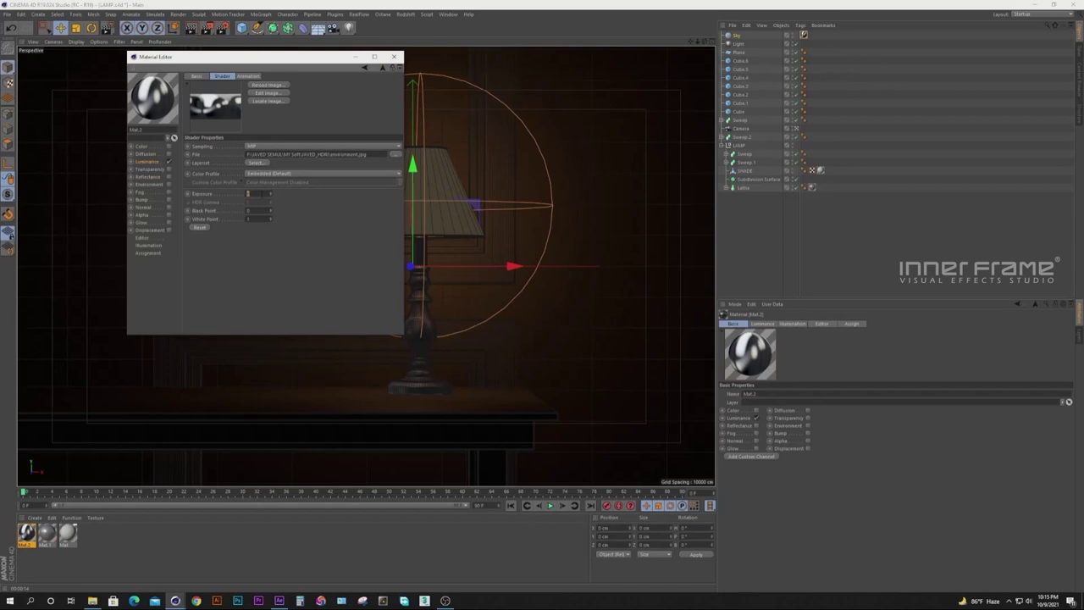
text(-4)
key(Return)
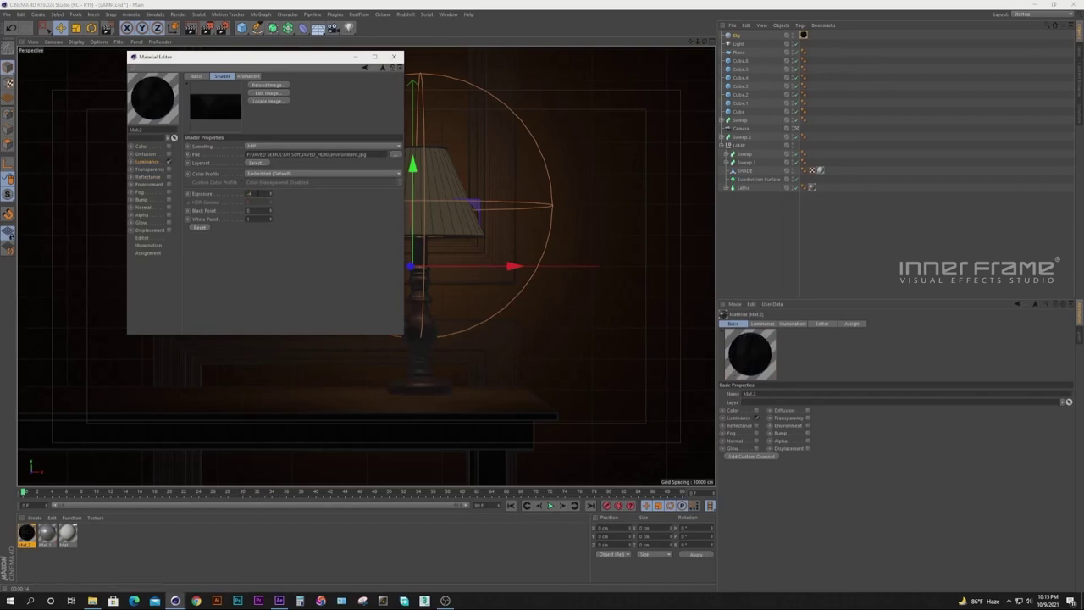
click(394, 56)
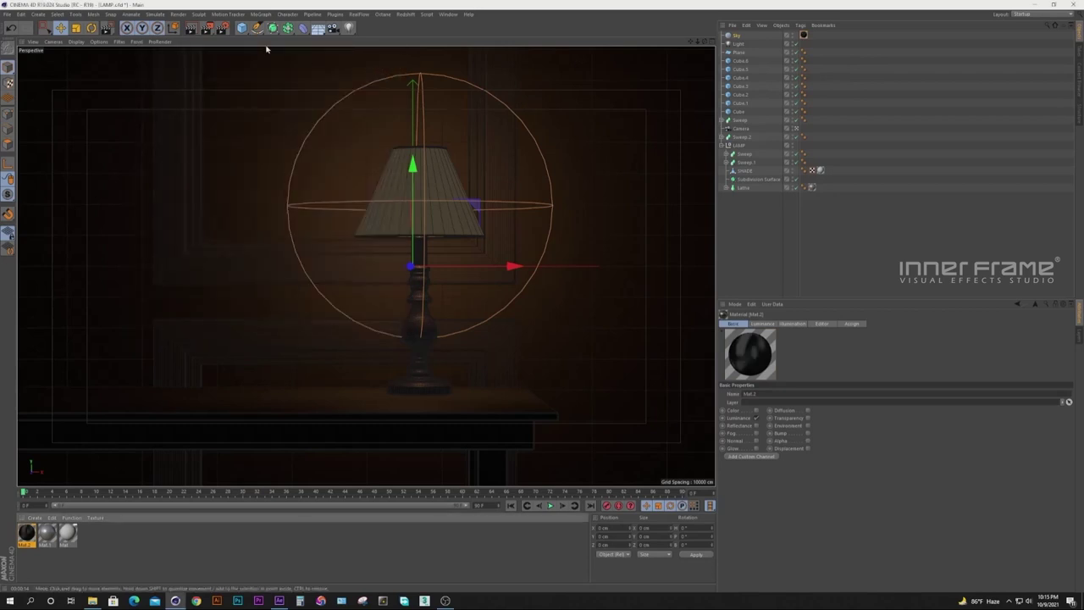
click(192, 29)
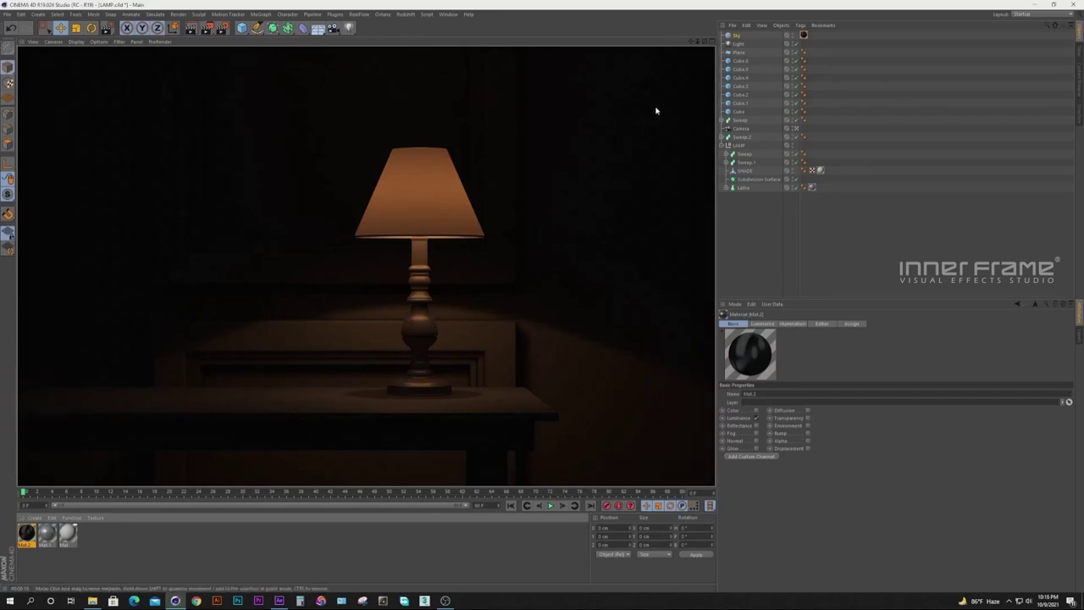
Enlarge the lampshade light's falloff radius to about 290 cm and render the view again.
click(737, 44)
drag(551, 209, 590, 206)
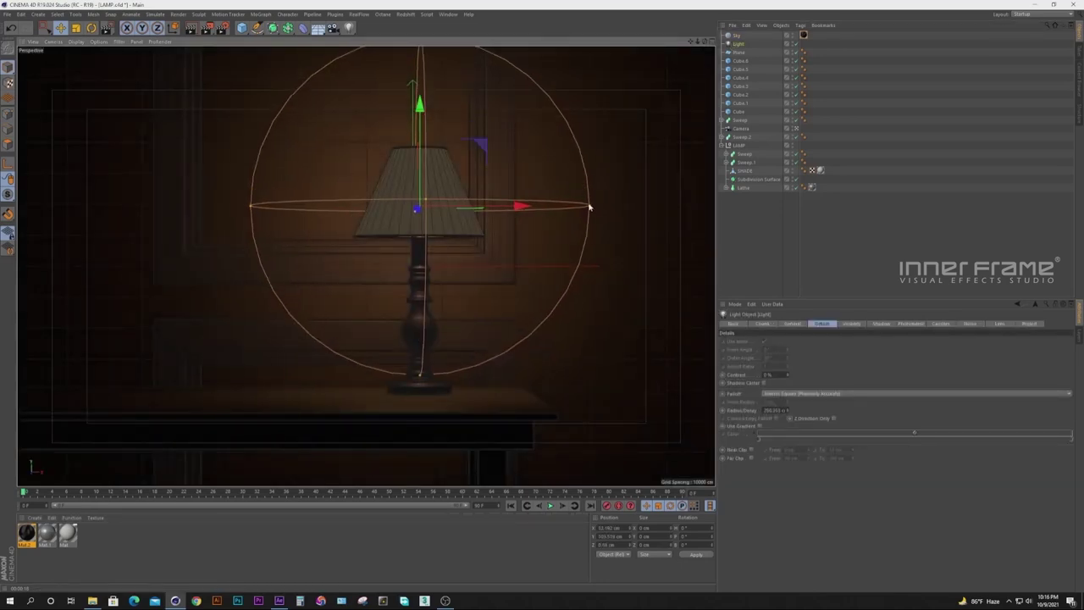
click(192, 28)
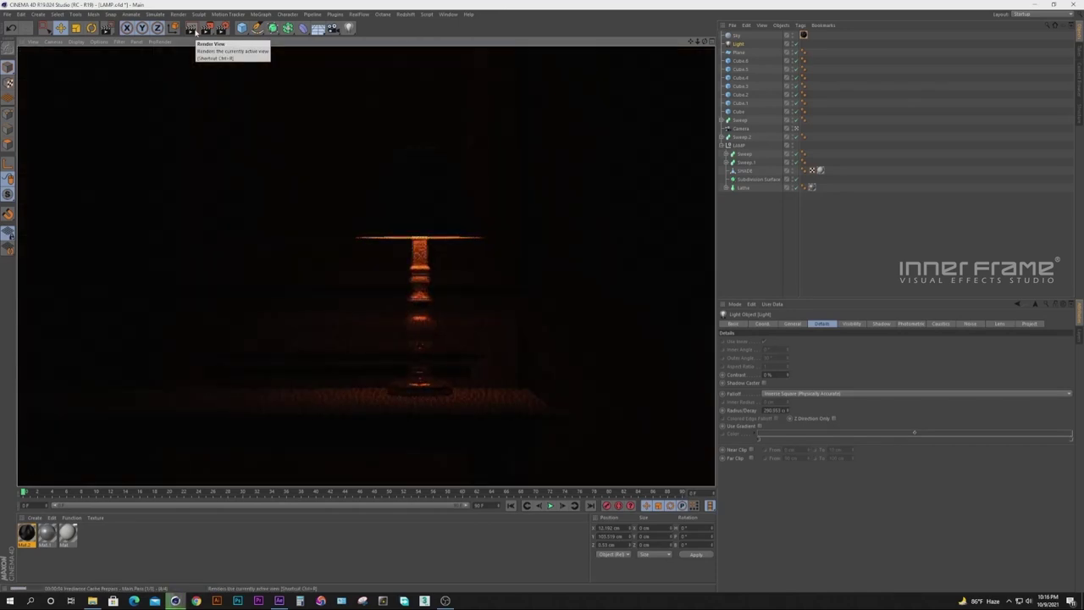